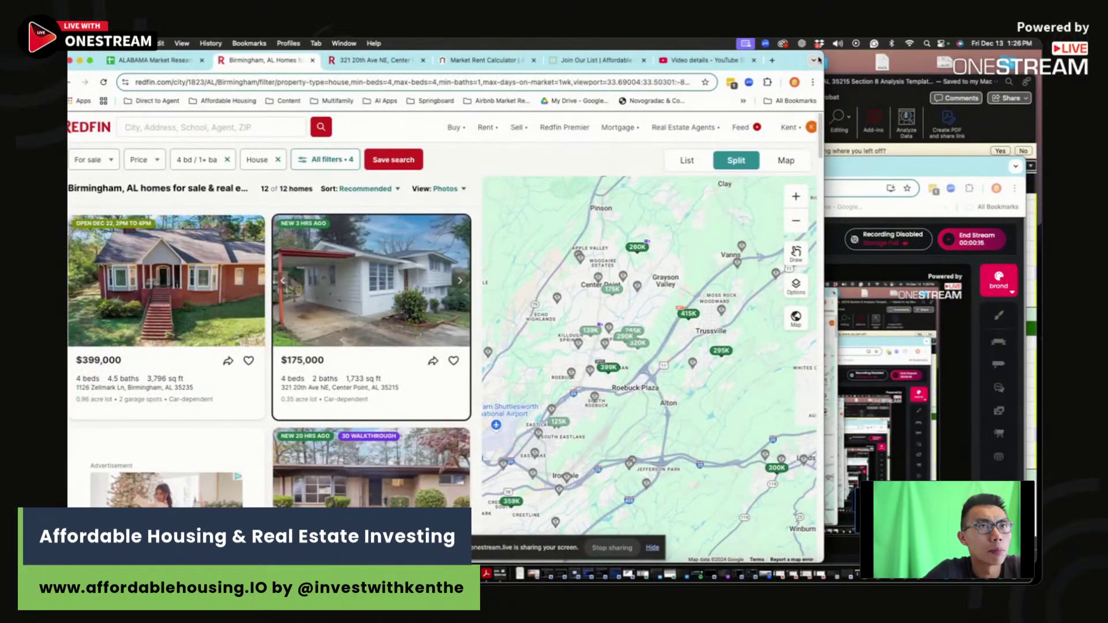
Step: Widen the Chrome window and shift it slightly right so the Redfin map shows more area
{"action": "left_click_drag", "start_coordinate": [824, 52], "coordinate": [903, 52]}
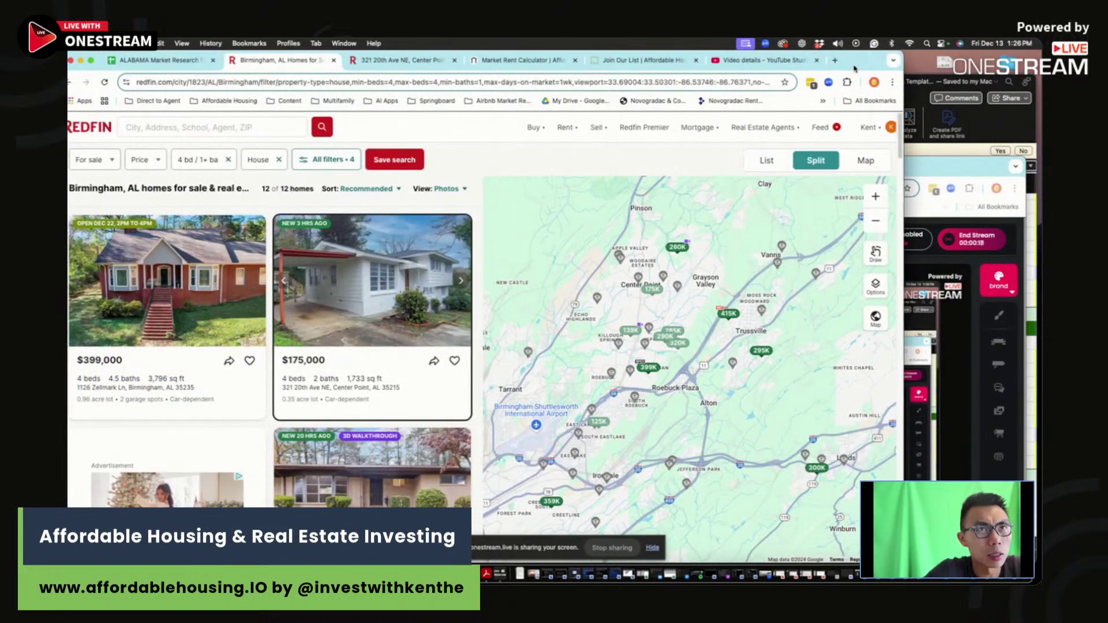
{"action": "left_click_drag", "start_coordinate": [144, 55], "coordinate": [174, 55]}
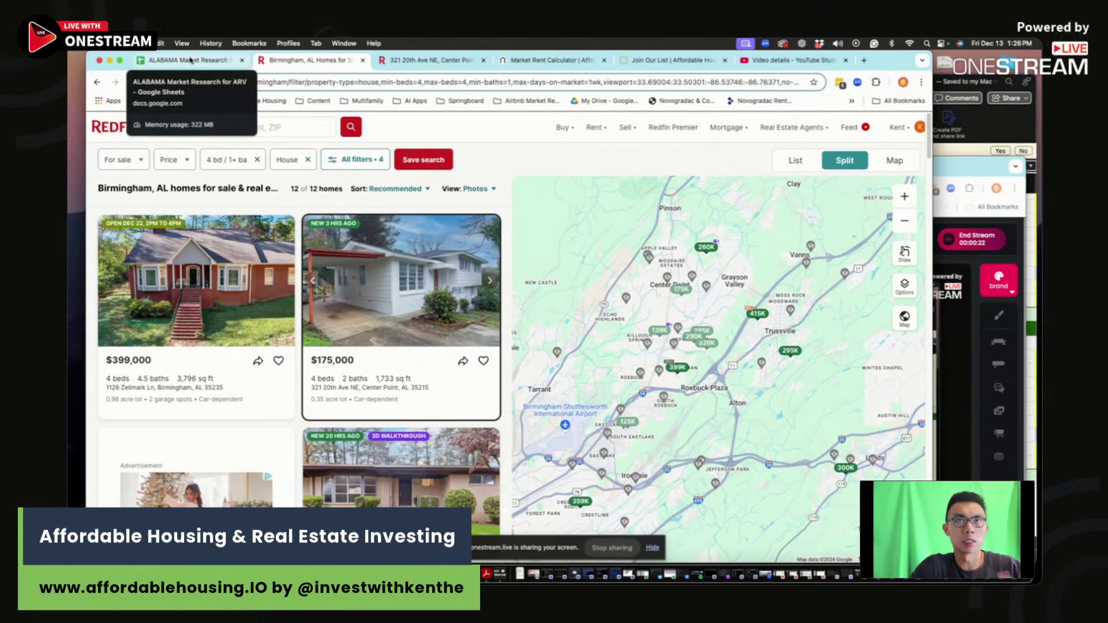
Step: Switch to the ALABAMA Market Research spreadsheet and move to another comparables sheet
{"action": "left_click", "coordinate": [191, 60]}
{"action": "left_click", "coordinate": [855, 322]}
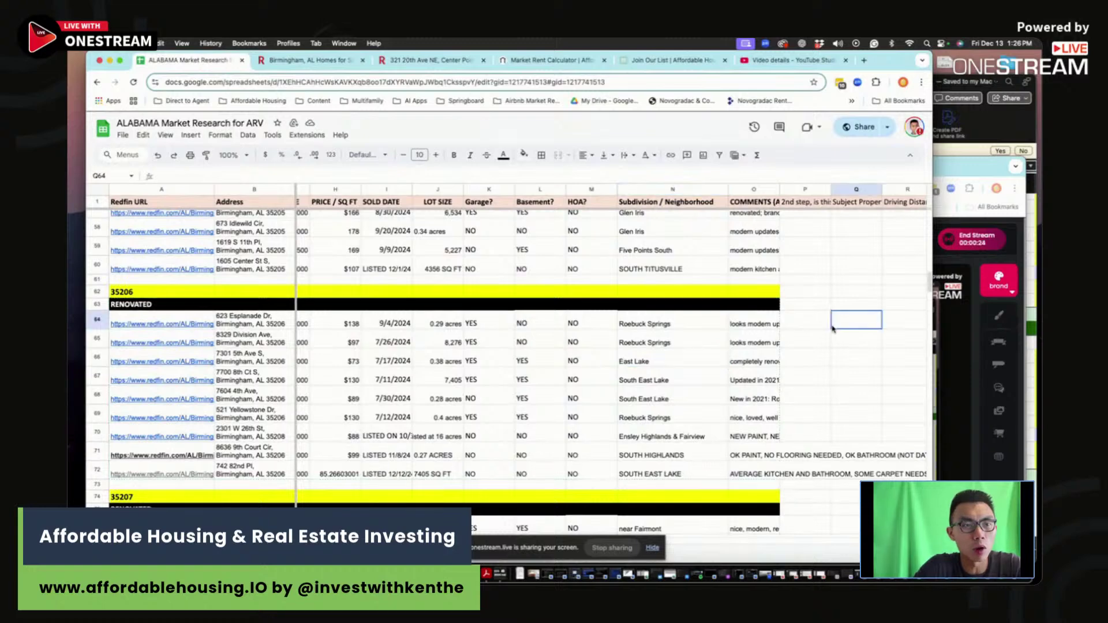
{"action": "scroll", "coordinate": [398, 430], "scroll_direction": "down", "scroll_amount": 5}
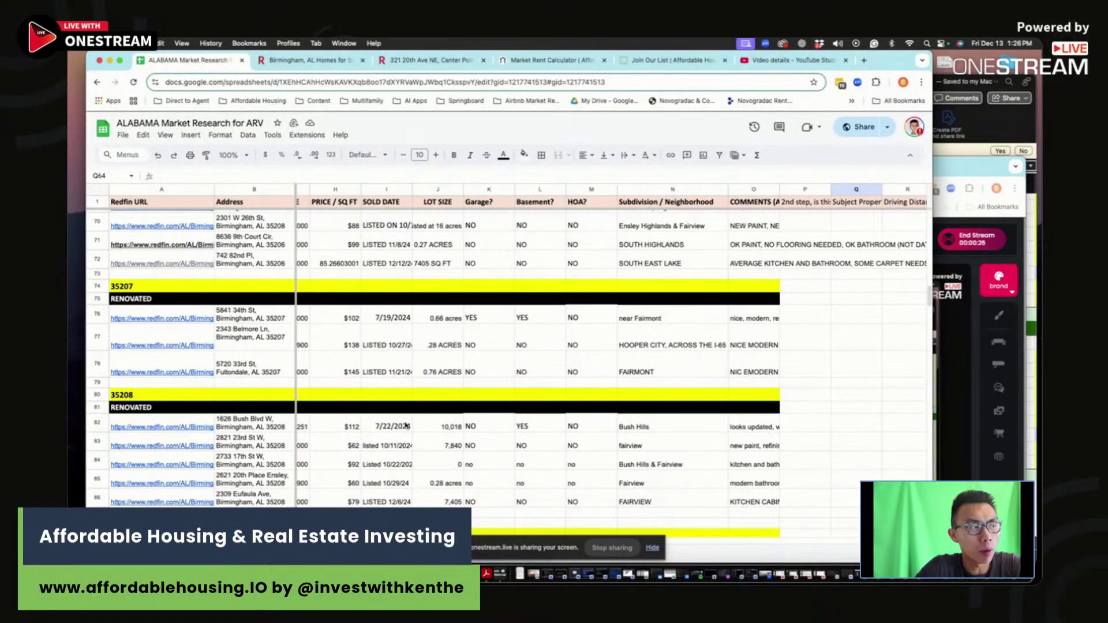
{"action": "left_click", "coordinate": [378, 549]}
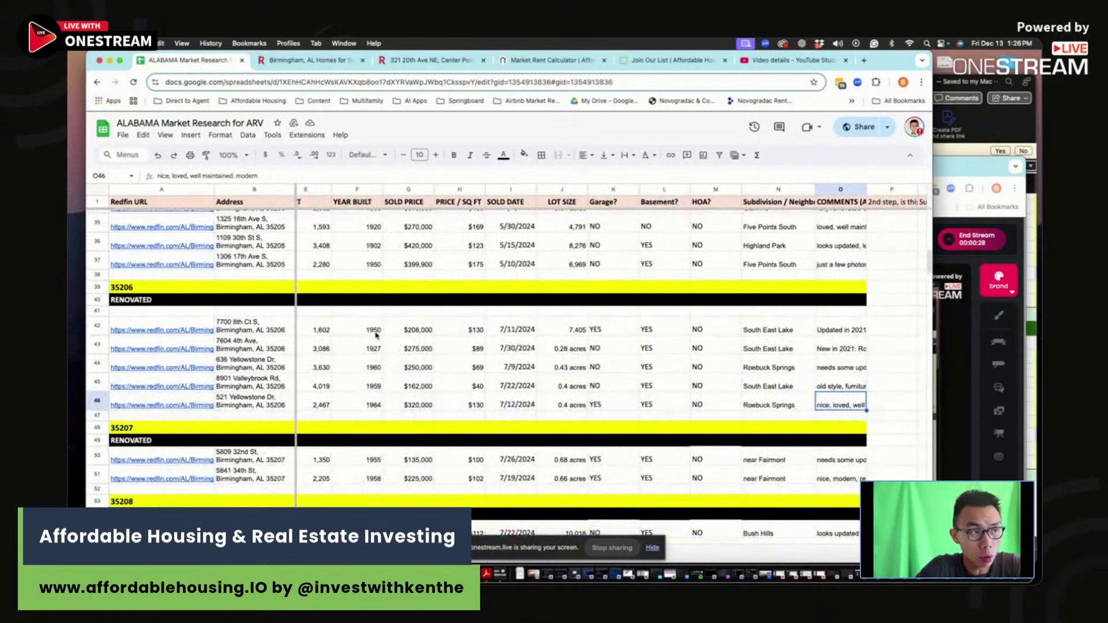
{"action": "left_click", "coordinate": [118, 276]}
{"action": "scroll", "coordinate": [404, 346], "scroll_direction": "left", "scroll_amount": 2}
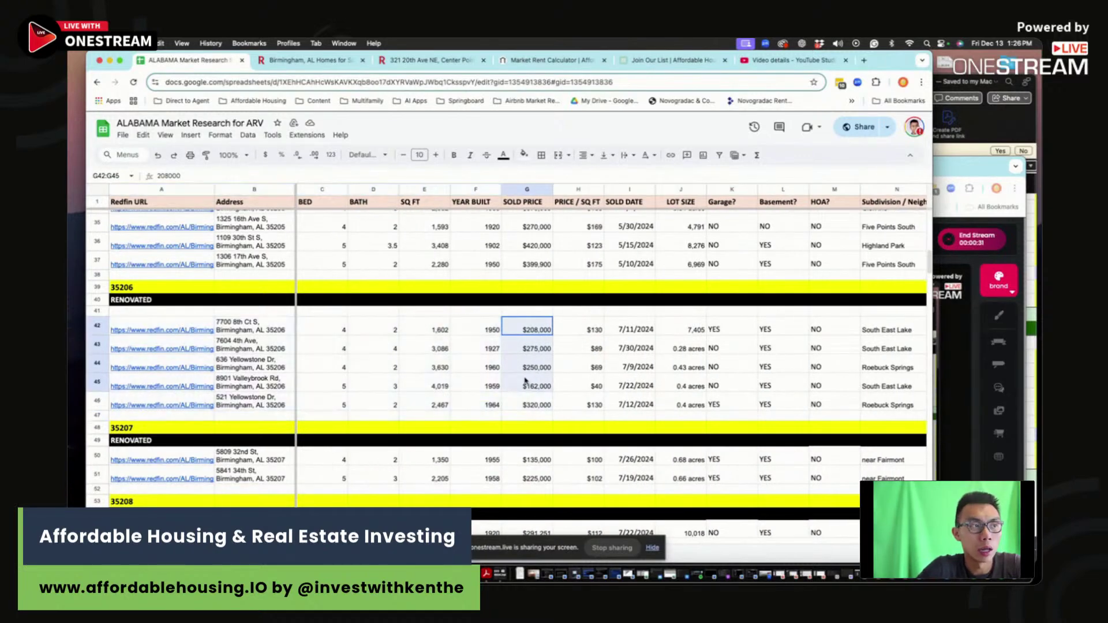
Step: Review row 46 details (4,019 sq ft, 1960, 0.4 acres, Roebuck Springs), then return to the first sheet
{"action": "left_click", "coordinate": [419, 379]}
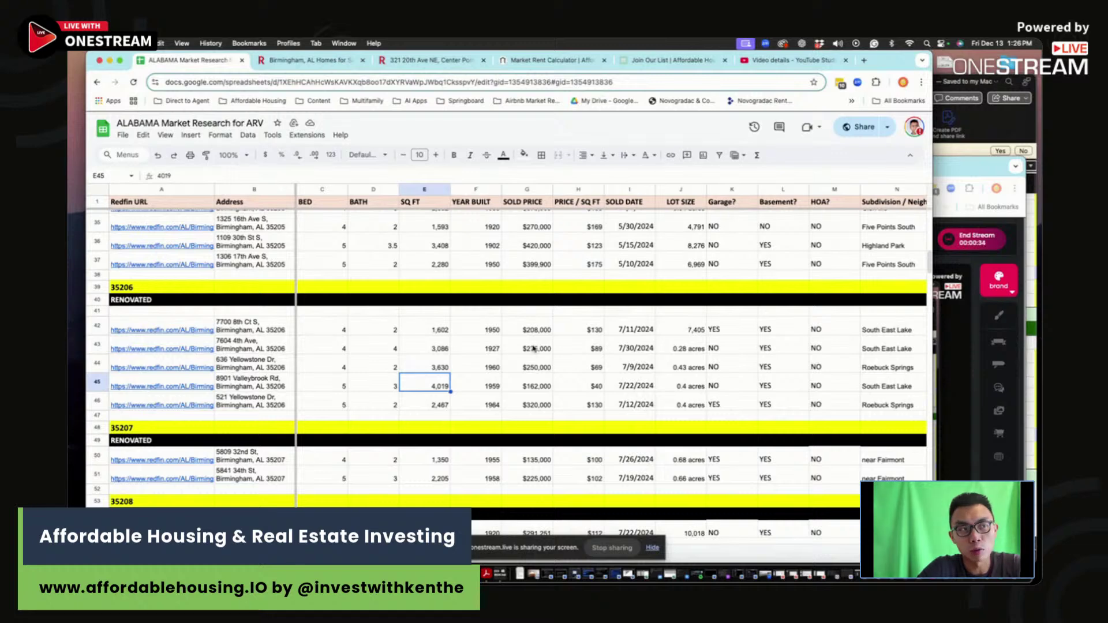
{"action": "left_click", "coordinate": [488, 366]}
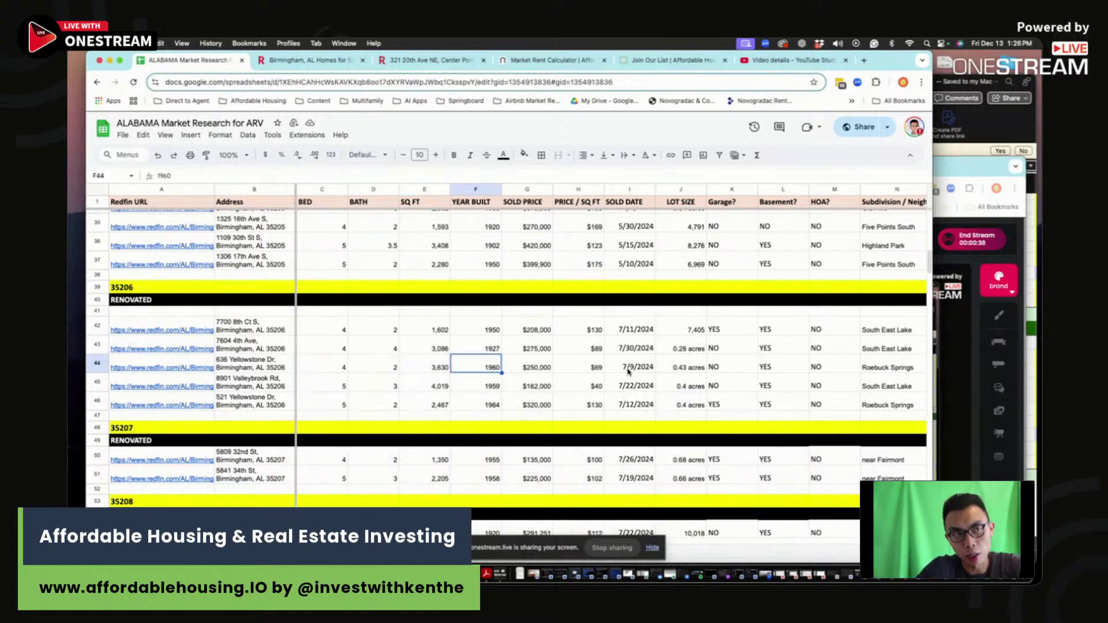
{"action": "left_click", "coordinate": [591, 401]}
{"action": "left_click", "coordinate": [688, 399]}
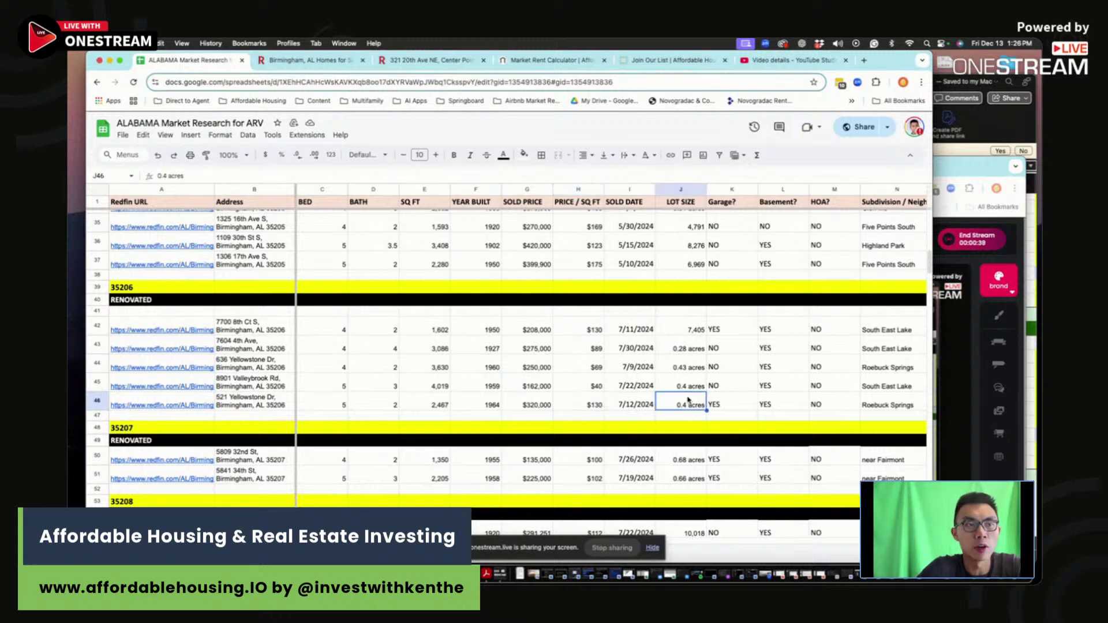
{"action": "key", "text": "Right"}
{"action": "left_click", "coordinate": [879, 402]}
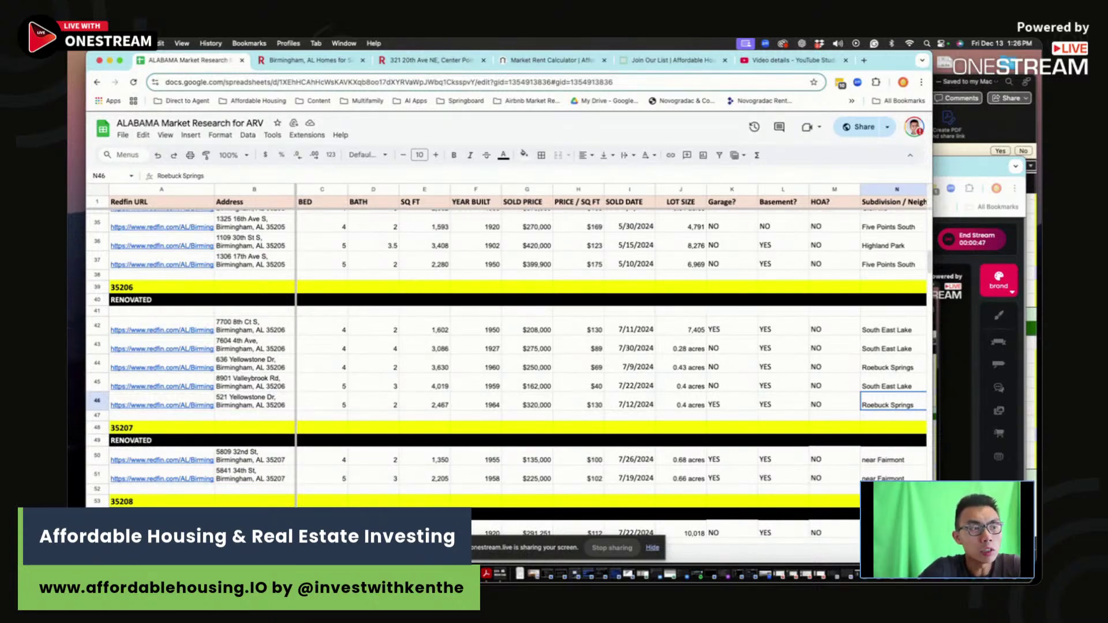
{"action": "left_click", "coordinate": [439, 555]}
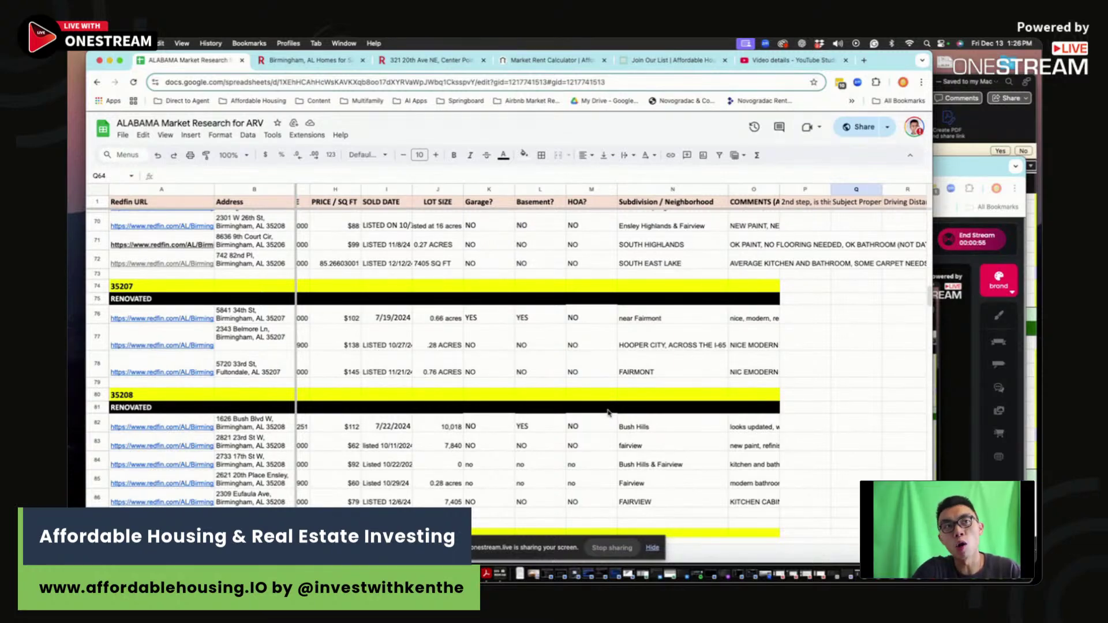
Step: Load finance.yahoo.com in a new browser tab
{"action": "left_click", "coordinate": [863, 60]}
{"action": "type", "text": "fin"}
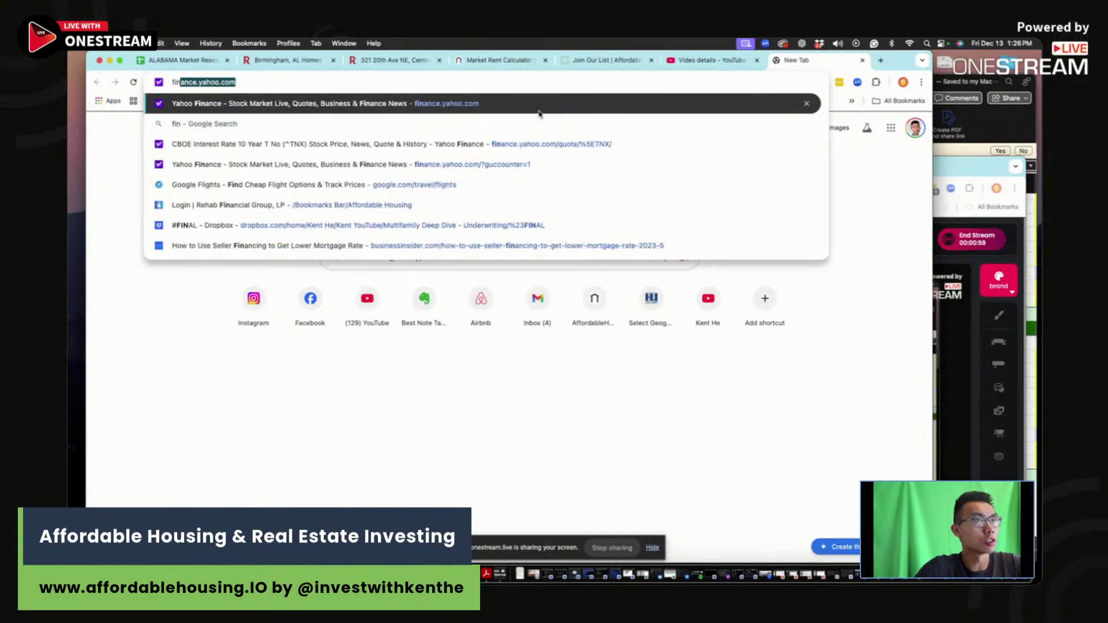
{"action": "key", "text": "Return"}
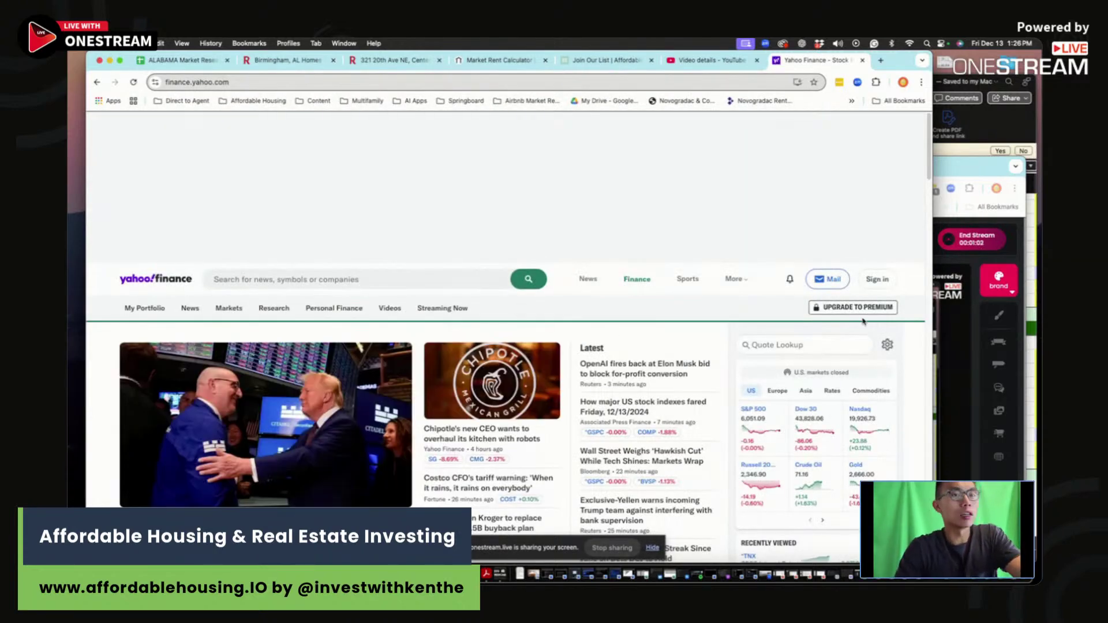
Step: Page the markets summary to Rates and show the 10-Yr Treasury yield on a 1Y chart
{"action": "left_click", "coordinate": [823, 522]}
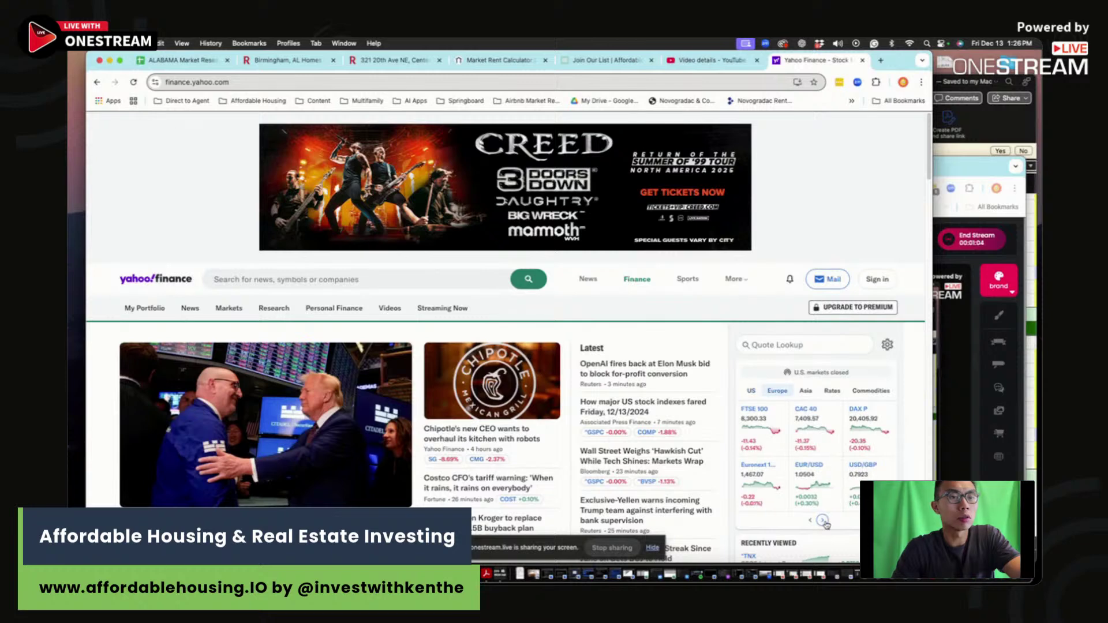
{"action": "left_click", "coordinate": [823, 522]}
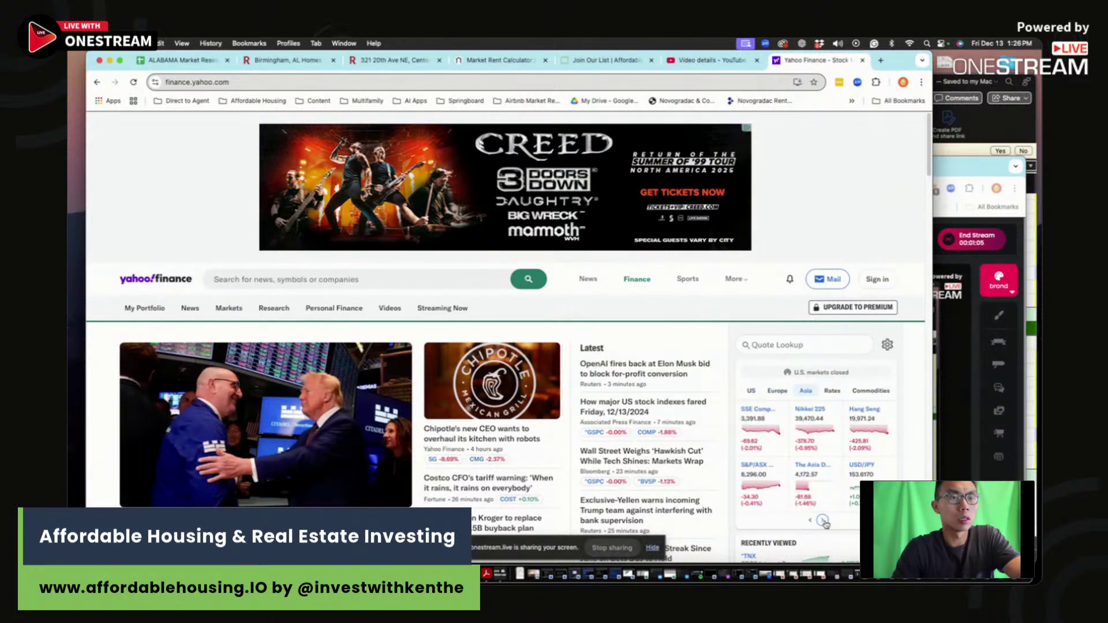
{"action": "left_click", "coordinate": [824, 521]}
{"action": "left_click", "coordinate": [860, 409]}
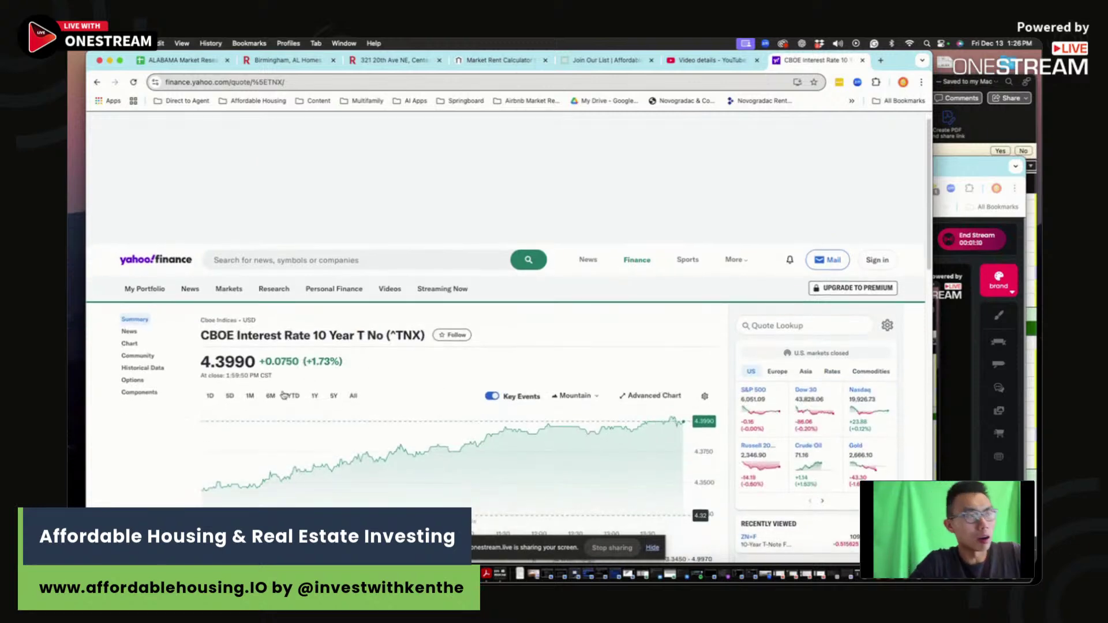
{"action": "left_click", "coordinate": [314, 396]}
{"action": "scroll", "coordinate": [465, 277], "scroll_direction": "down", "scroll_amount": 3}
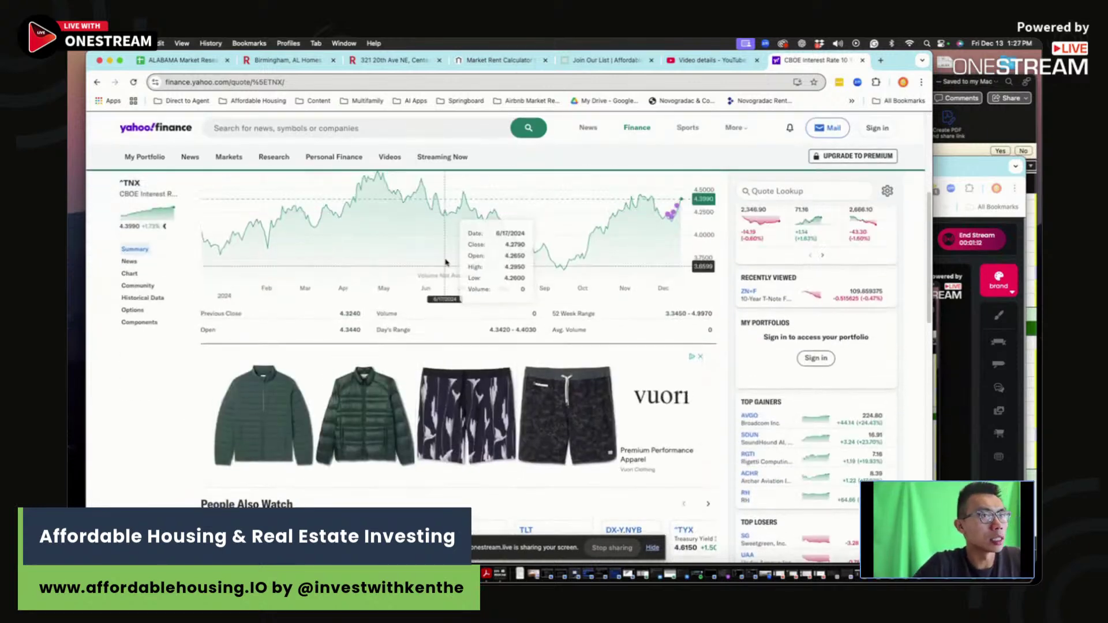
{"action": "scroll", "coordinate": [446, 263], "scroll_direction": "up", "scroll_amount": 3}
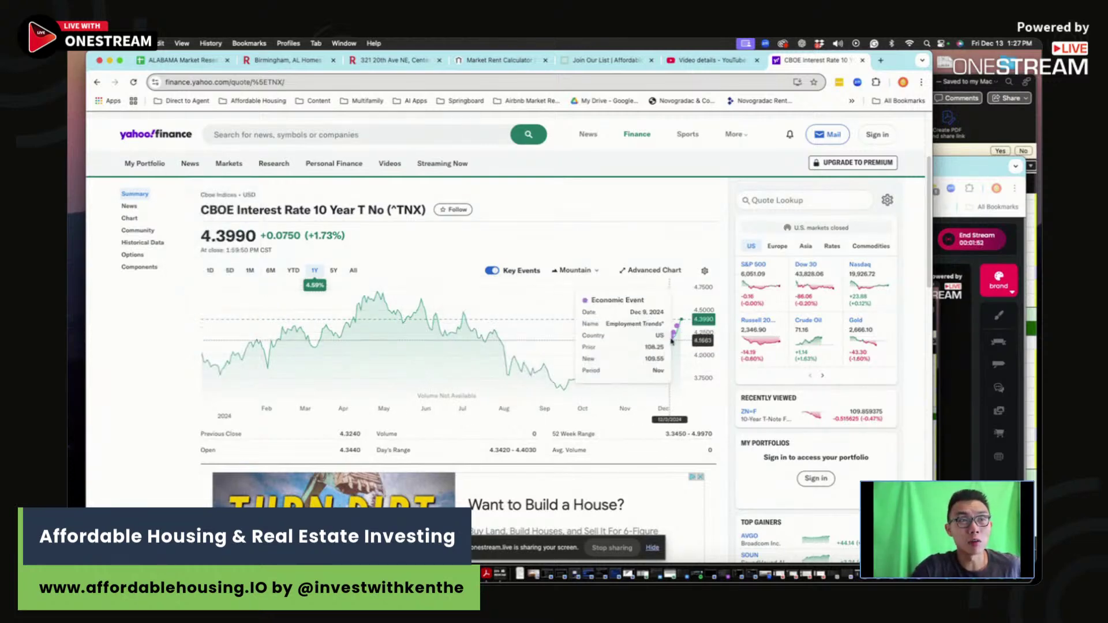
{"action": "left_click", "coordinate": [392, 60]}
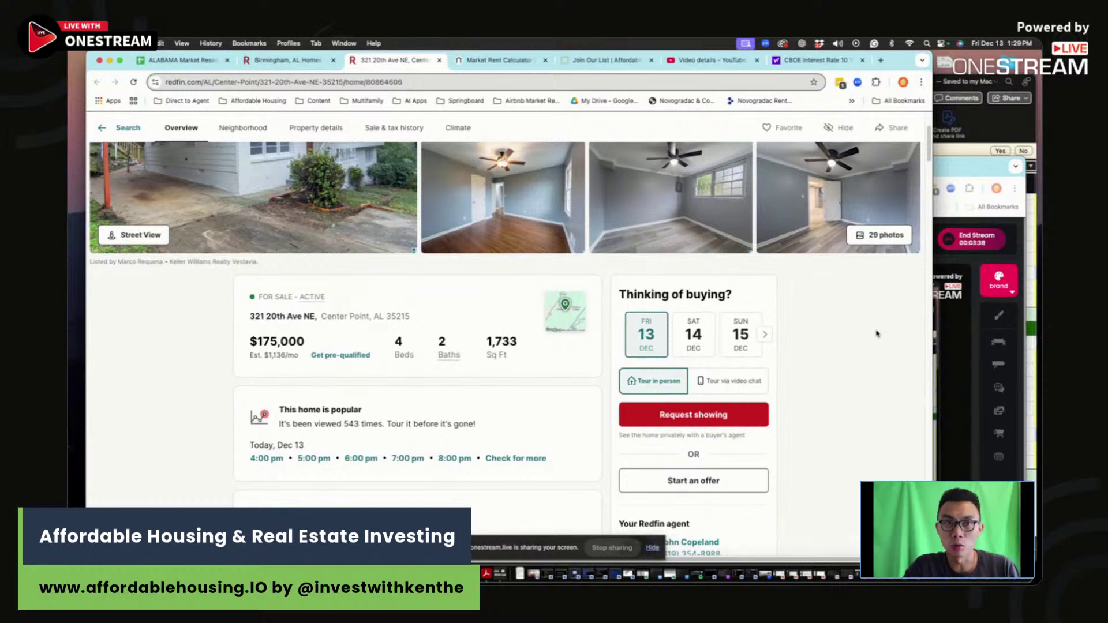
Step: Bring the OneStream Studio window forward and open its Chat panel
{"action": "scroll", "coordinate": [877, 334], "scroll_direction": "right", "scroll_amount": 1}
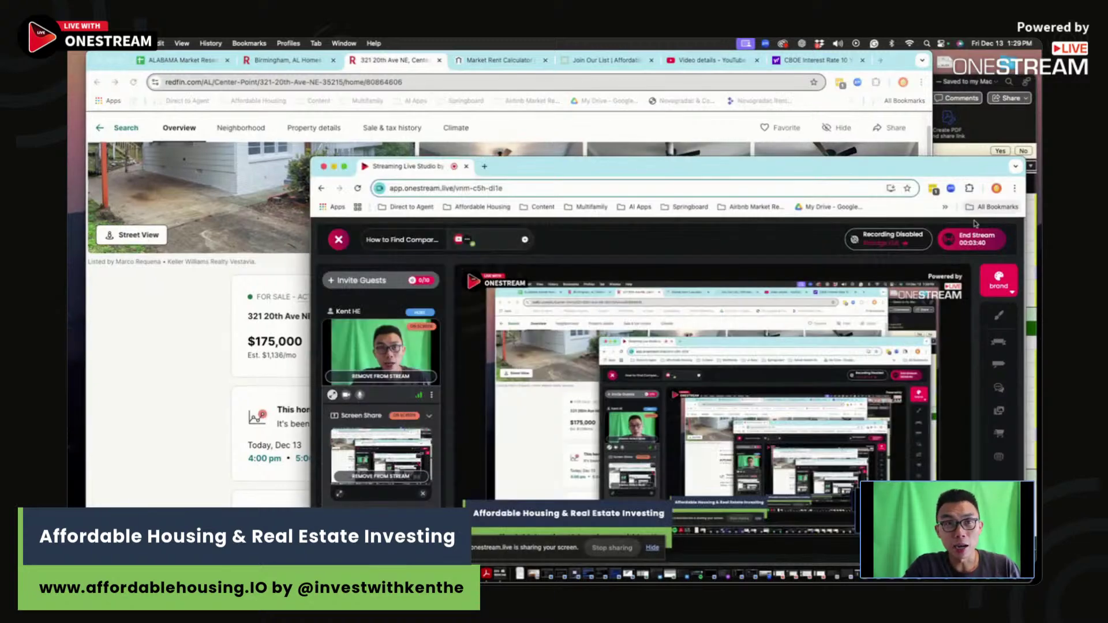
{"action": "left_click", "coordinate": [968, 169]}
{"action": "left_click", "coordinate": [999, 388]}
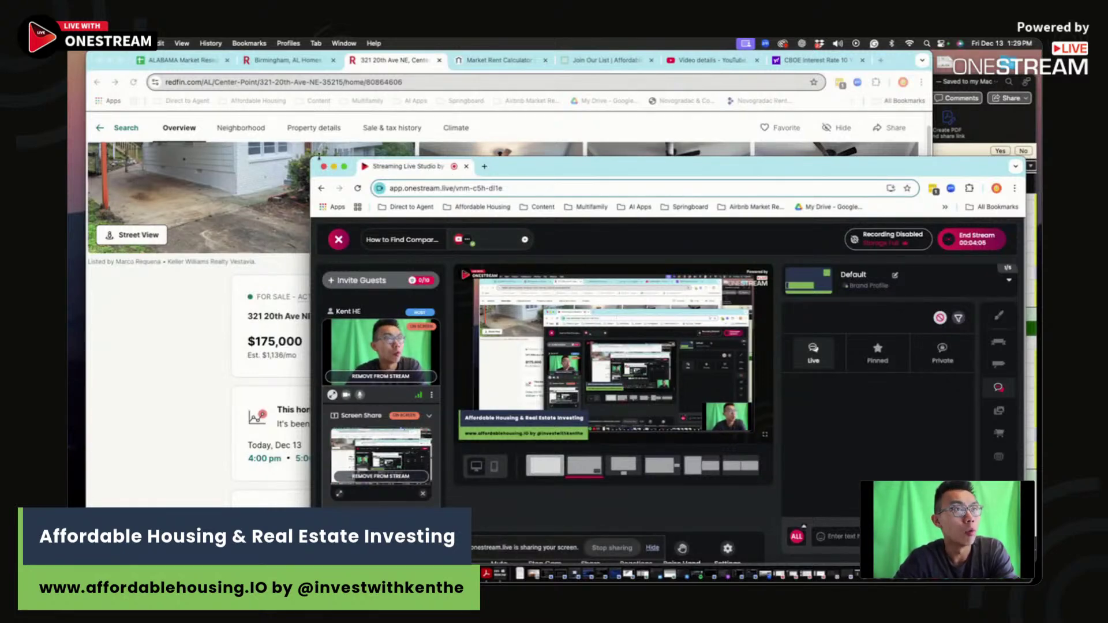
{"action": "left_click", "coordinate": [176, 64]}
{"action": "left_click_drag", "start_coordinate": [176, 64], "coordinate": [520, 118]}
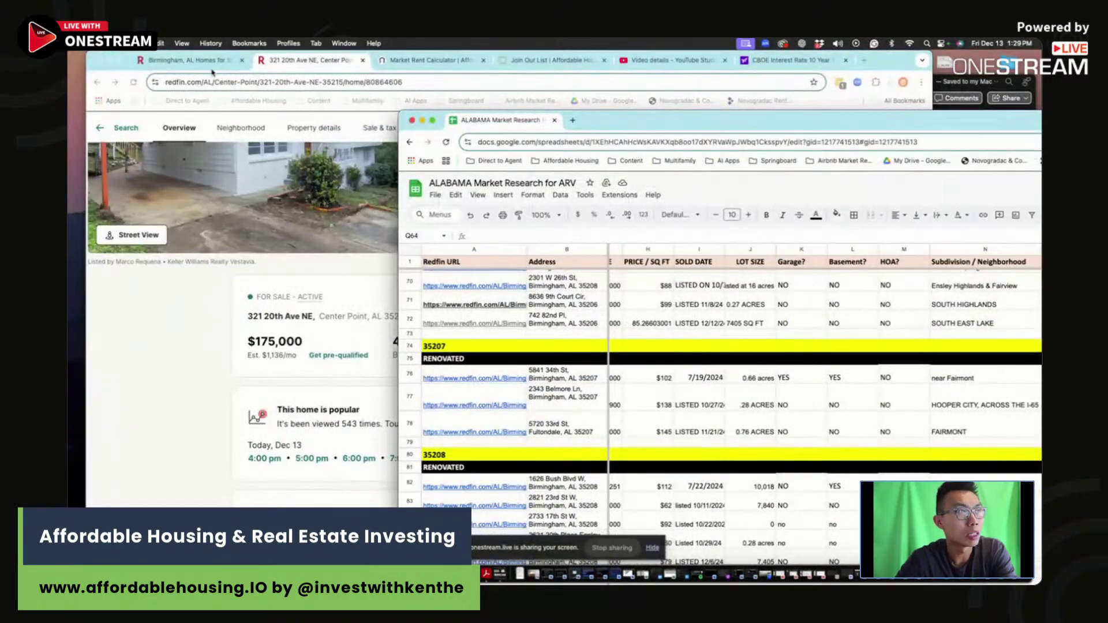
{"action": "left_click", "coordinate": [213, 64]}
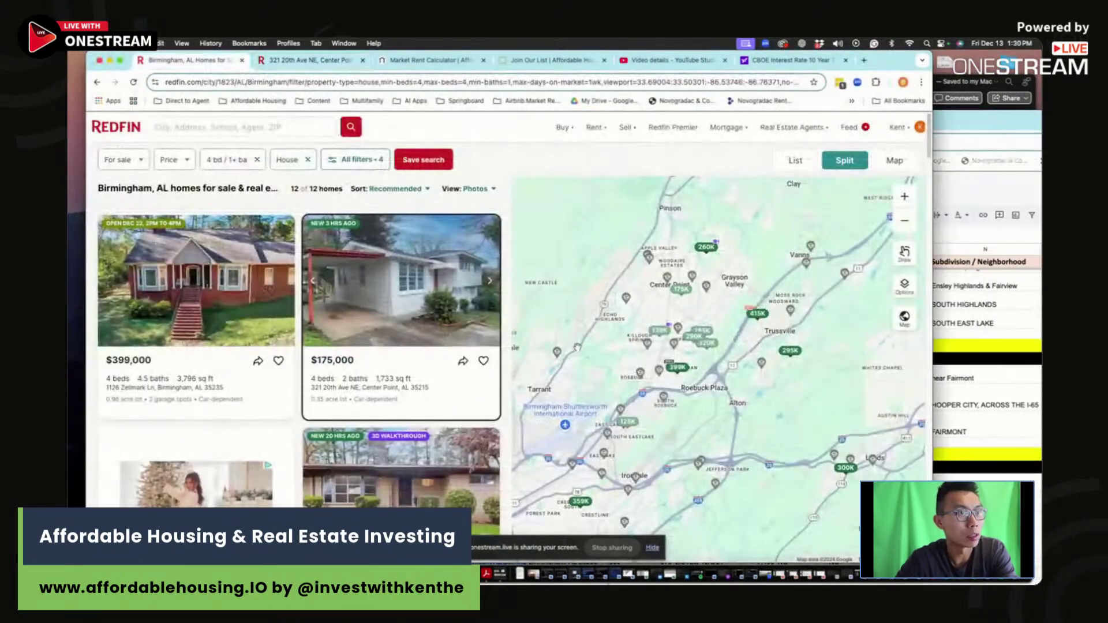
{"action": "left_click", "coordinate": [237, 162]}
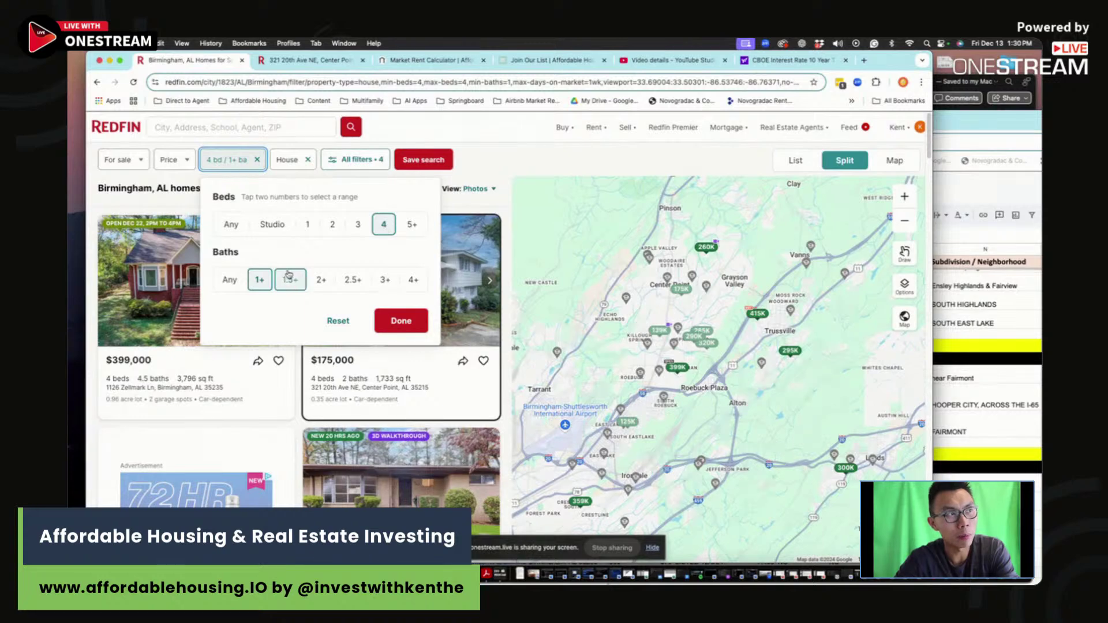
{"action": "left_click", "coordinate": [342, 167]}
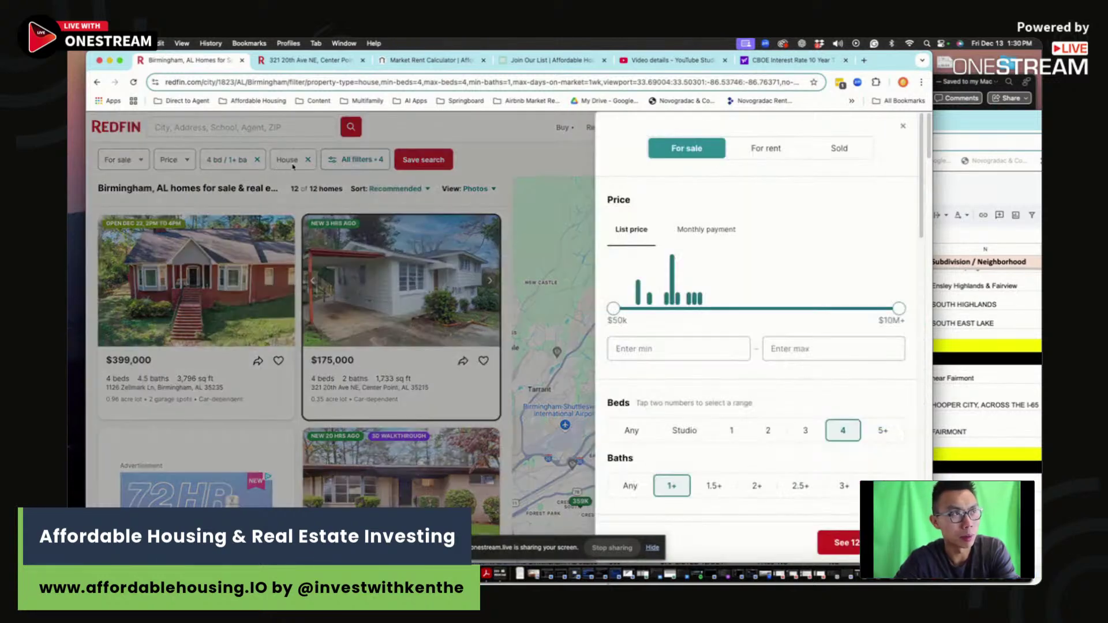
{"action": "scroll", "coordinate": [647, 364], "scroll_direction": "down", "scroll_amount": 4}
{"action": "scroll", "coordinate": [650, 367], "scroll_direction": "down", "scroll_amount": 4}
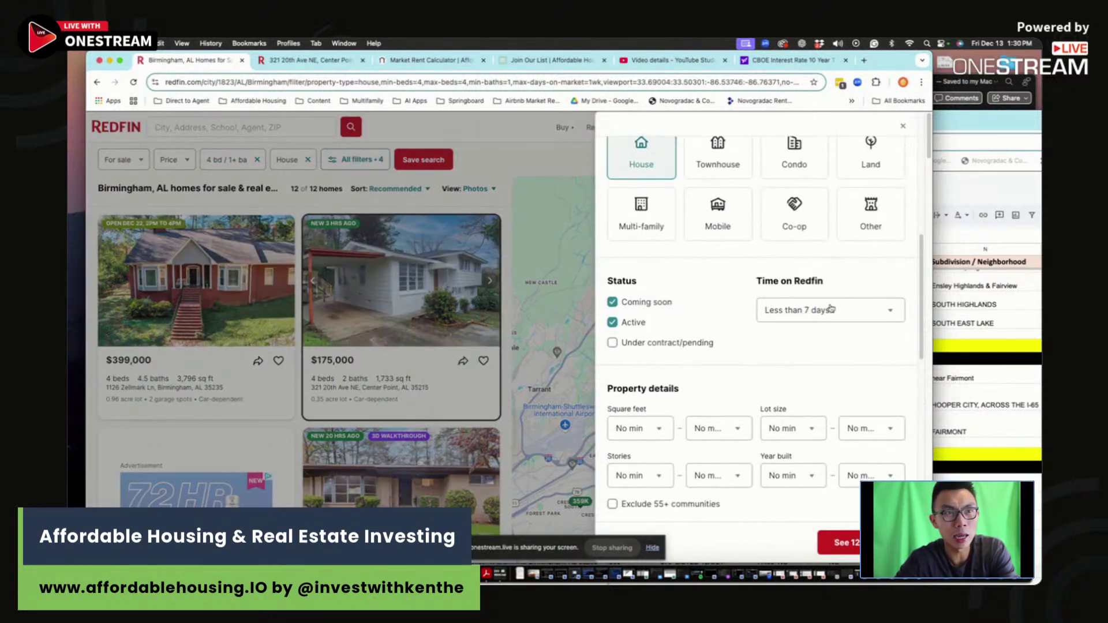
{"action": "left_click", "coordinate": [839, 542]}
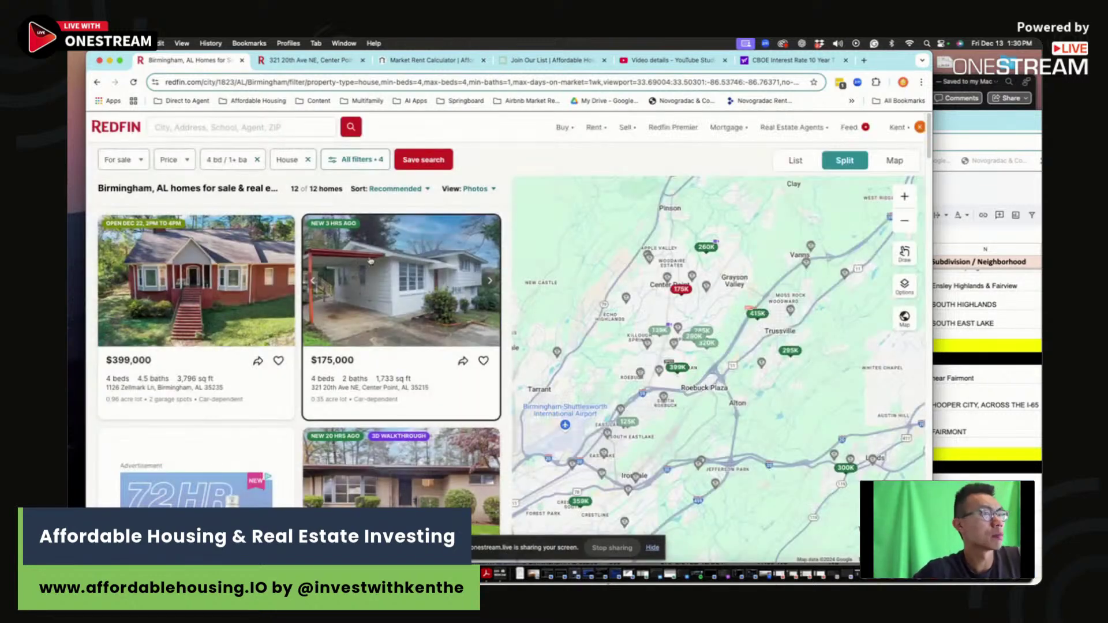
{"action": "left_click", "coordinate": [311, 60]}
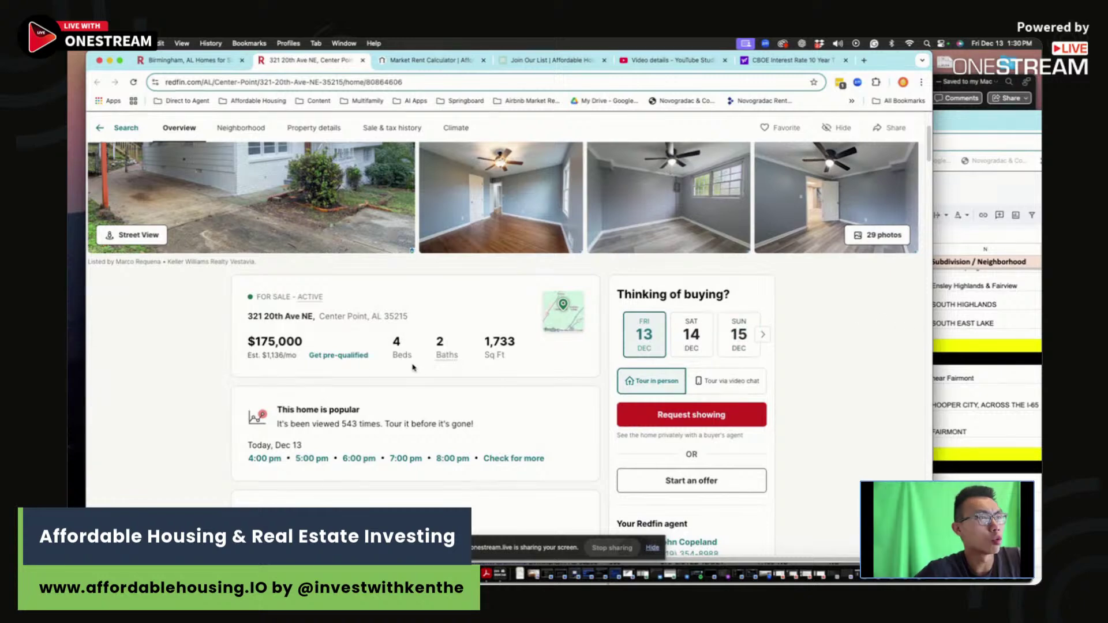
Step: Copy the listing's street address into cell B149
{"action": "mouse_move", "coordinate": [408, 324]}
{"action": "left_mouse_down"}
{"action": "mouse_move", "coordinate": [240, 322]}
{"action": "mouse_move", "coordinate": [398, 314]}
{"action": "mouse_move", "coordinate": [424, 323]}
{"action": "left_mouse_up"}
{"action": "key", "text": "cmd+c"}
{"action": "left_click_drag", "start_coordinate": [909, 65], "coordinate": [864, 42]}
{"action": "left_click", "coordinate": [972, 306]}
{"action": "scroll", "coordinate": [586, 408], "scroll_direction": "down", "scroll_amount": 12}
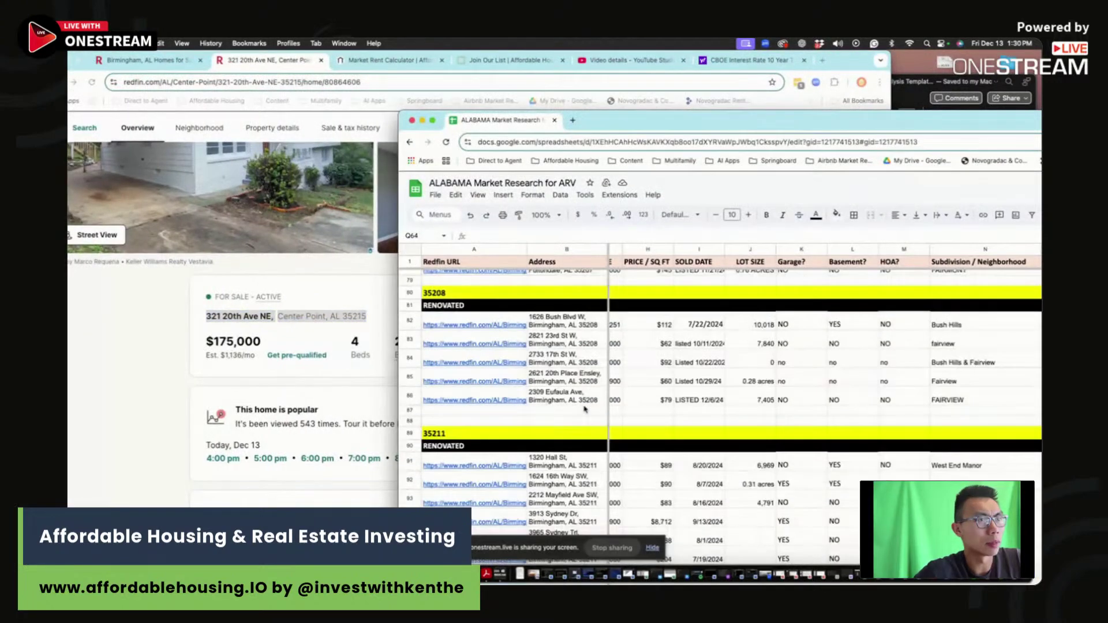
{"action": "scroll", "coordinate": [585, 409], "scroll_direction": "down", "scroll_amount": 15}
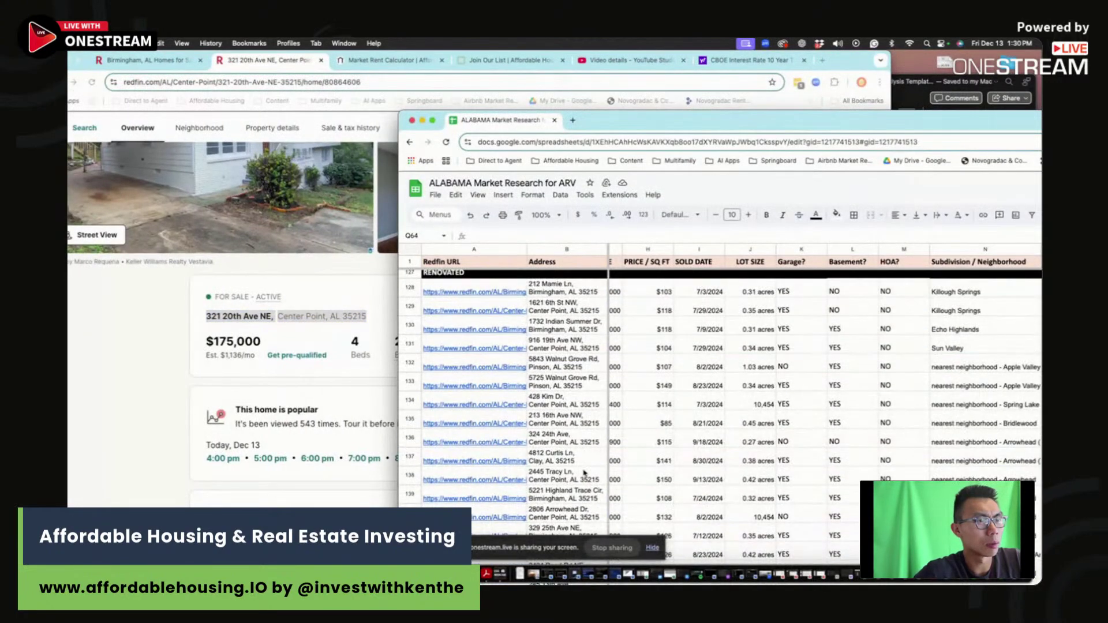
{"action": "left_click", "coordinate": [576, 481]}
{"action": "key", "text": "cmd+v"}
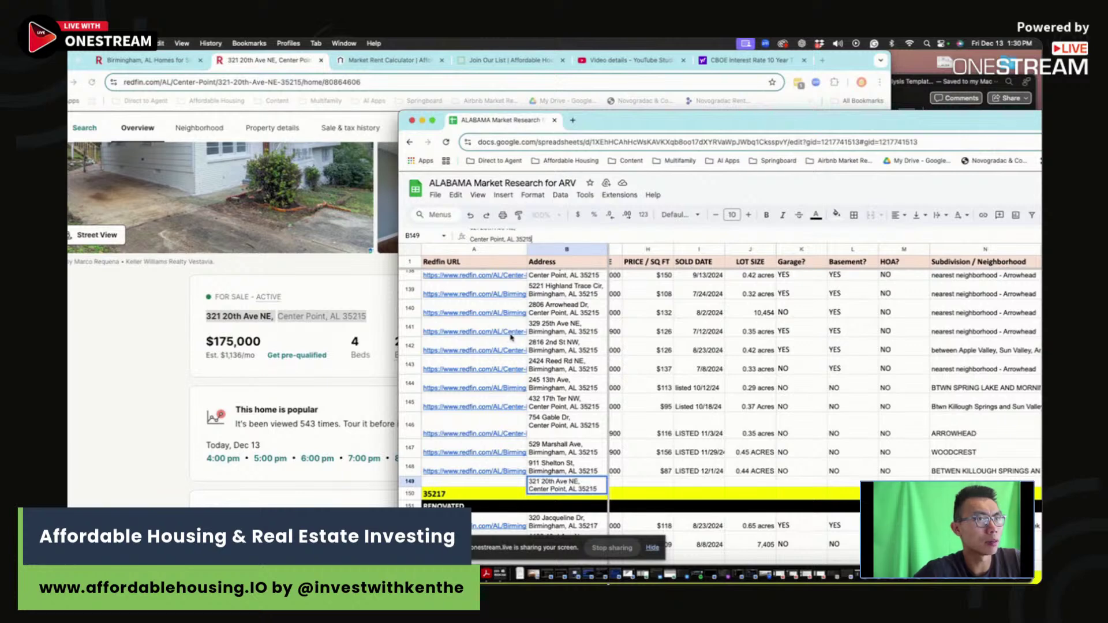
{"action": "key", "text": "Tab"}
Step: Paste the Redfin listing URL into A149
{"action": "left_click", "coordinate": [276, 84]}
{"action": "key", "text": "super+c"}
{"action": "left_click", "coordinate": [966, 430]}
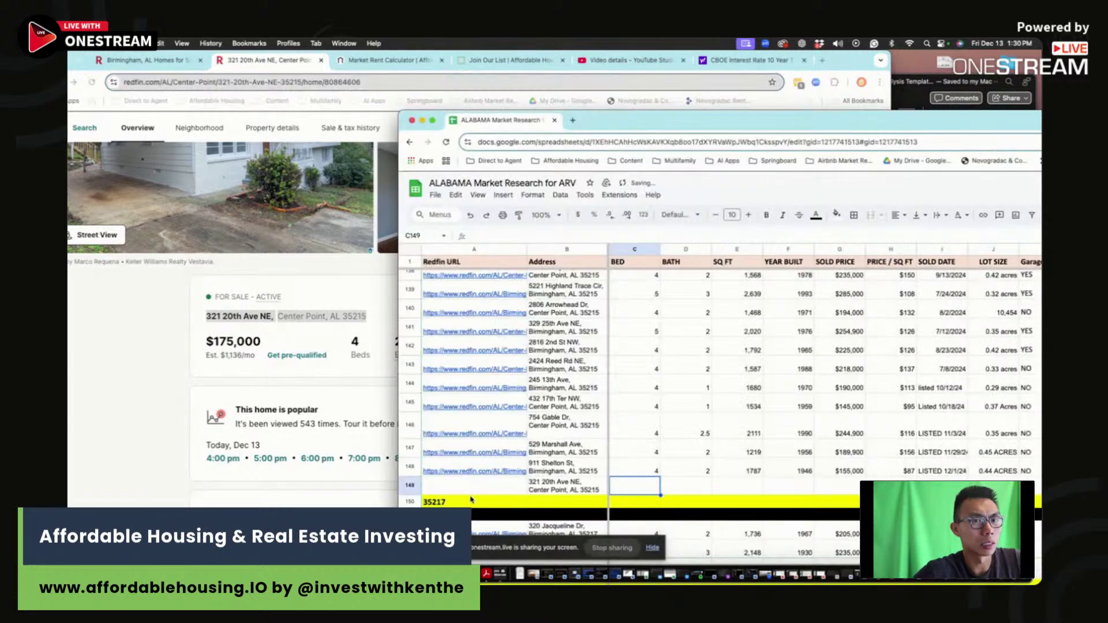
{"action": "left_click", "coordinate": [470, 489]}
{"action": "key", "text": "super+v"}
Step: Enter 4 beds, 2 baths and 1733 sq ft in C149:E149
{"action": "left_click", "coordinate": [651, 488]}
{"action": "type", "text": "4"}
{"action": "key", "text": "Tab"}
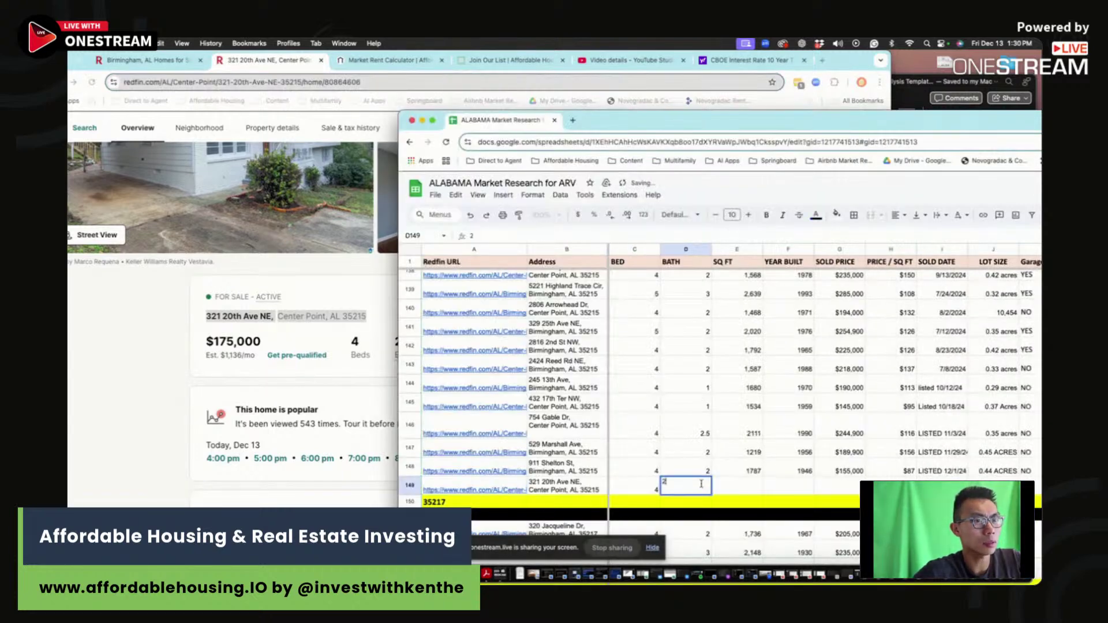
{"action": "type", "text": "2"}
{"action": "key", "text": "Tab"}
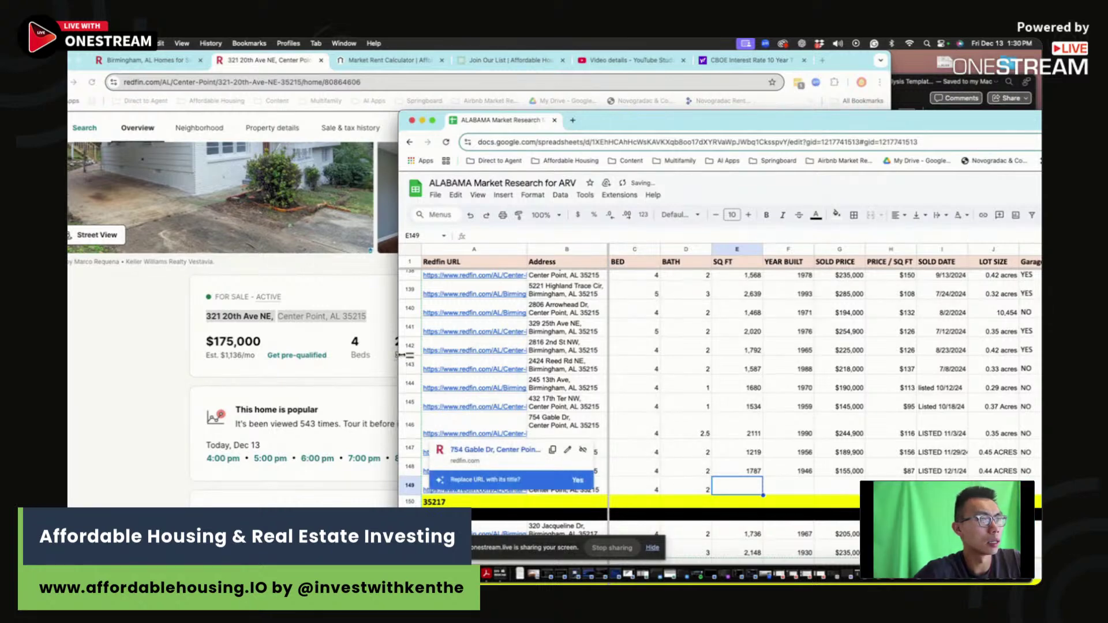
{"action": "left_click_drag", "start_coordinate": [399, 356], "coordinate": [497, 363]}
{"action": "type", "text": "1733"}
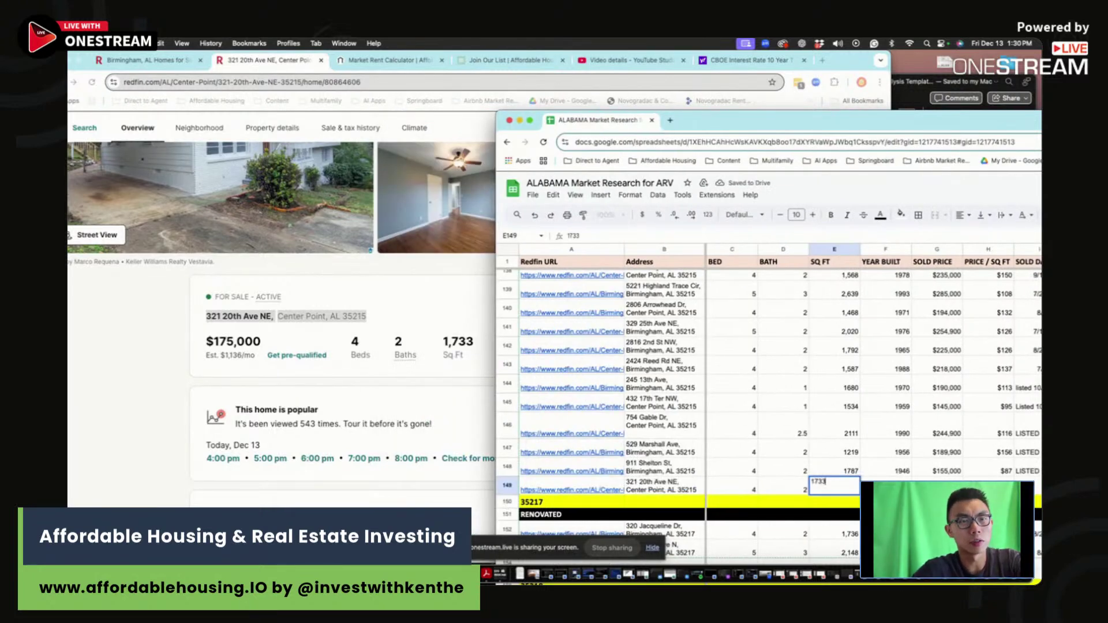
{"action": "key", "text": "Tab"}
Step: Enter 1964 as the year built for row 149
{"action": "scroll", "coordinate": [406, 419], "scroll_direction": "down", "scroll_amount": 10}
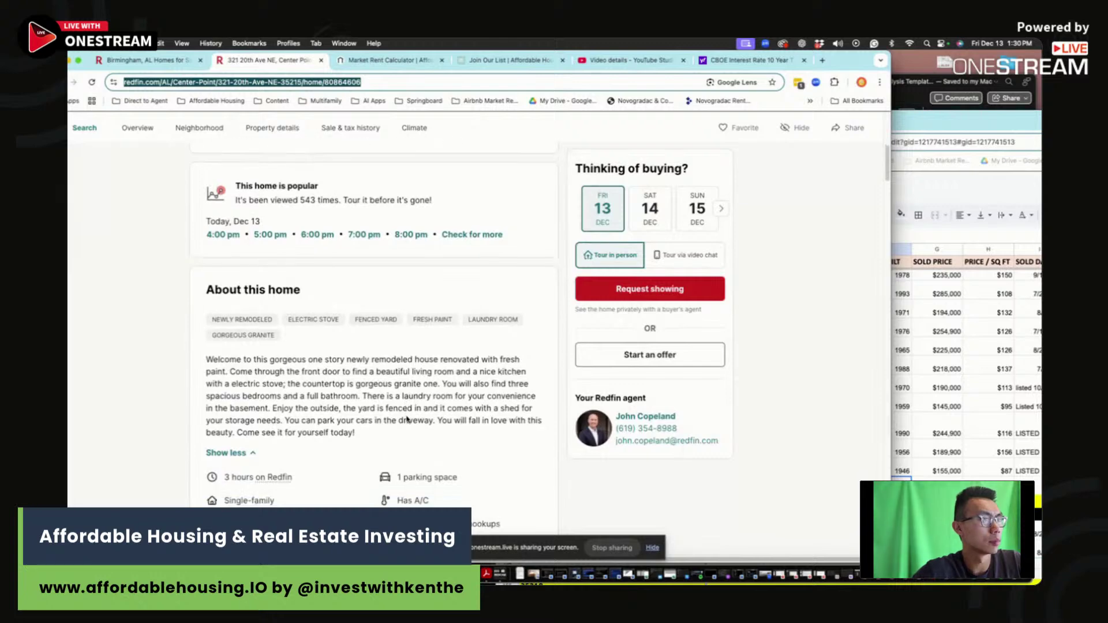
{"action": "type", "text": "1"}
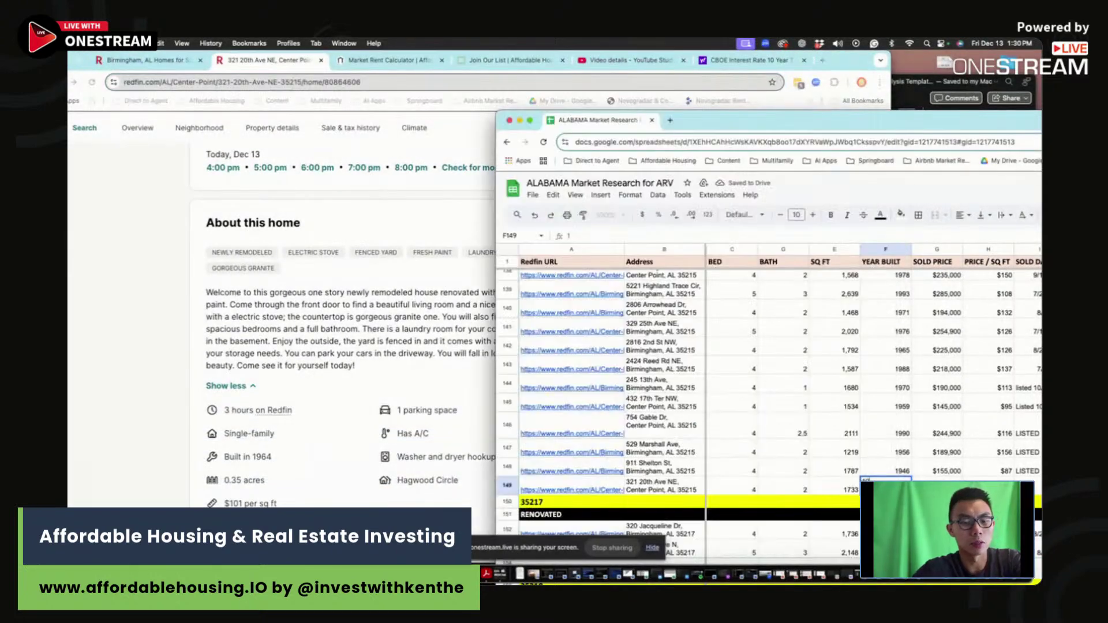
{"action": "type", "text": "964"}
{"action": "key", "text": "Return"}
{"action": "key", "text": "Up"}
{"action": "key", "text": "Right"}
Step: Check the Redfin price and enter $175,000 in G149
{"action": "left_click", "coordinate": [438, 382]}
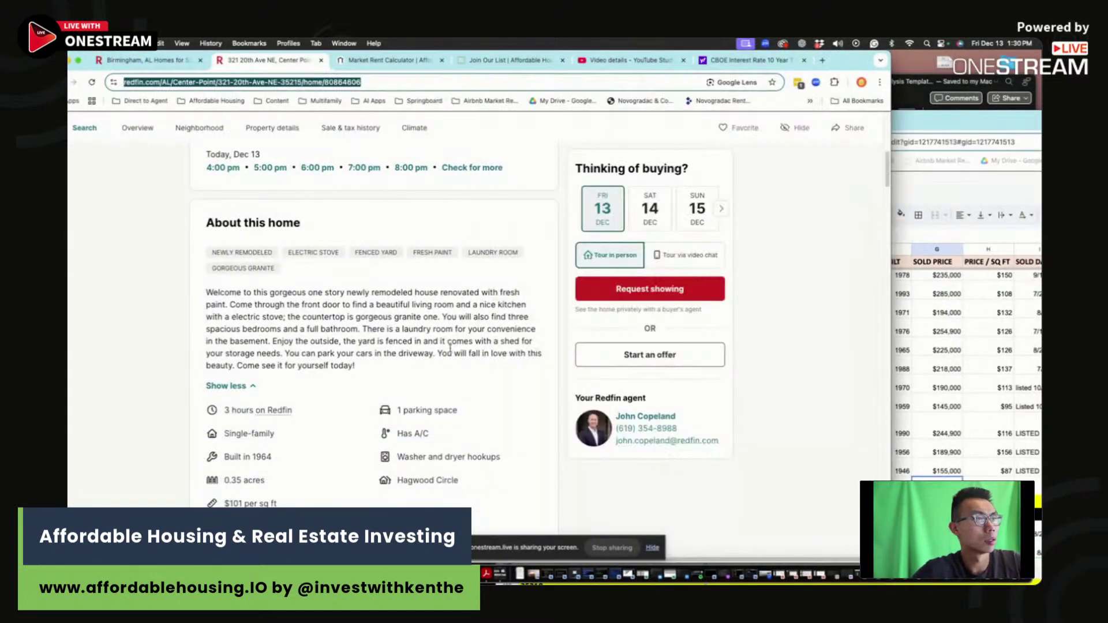
{"action": "scroll", "coordinate": [451, 354], "scroll_direction": "down", "scroll_amount": 7}
{"action": "scroll", "coordinate": [451, 354], "scroll_direction": "down", "scroll_amount": 15}
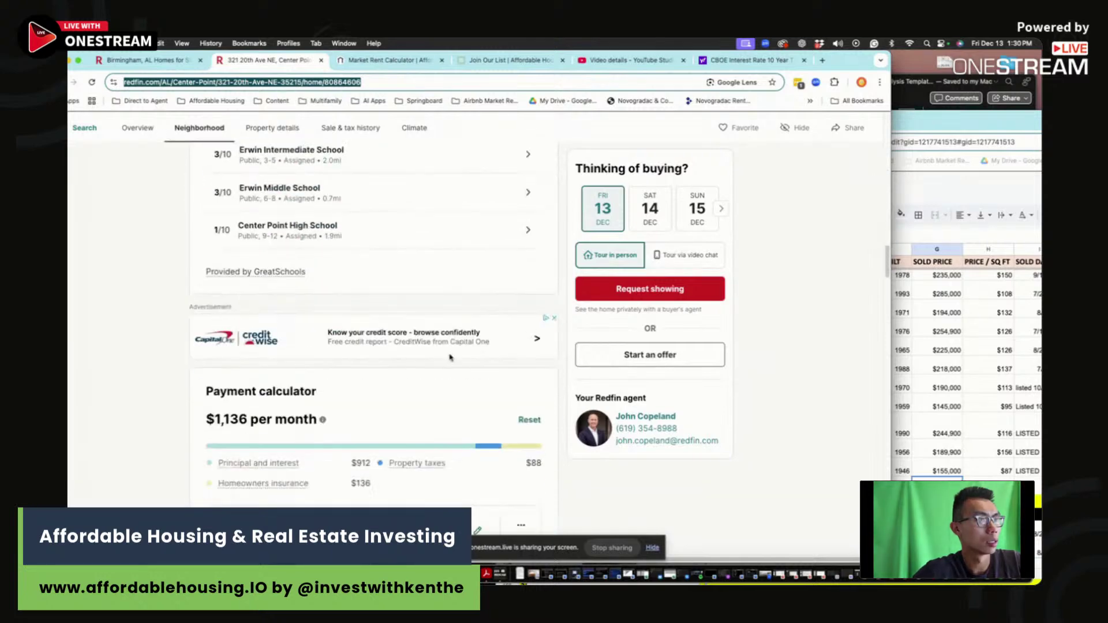
{"action": "scroll", "coordinate": [450, 359], "scroll_direction": "down", "scroll_amount": 1}
{"action": "left_click", "coordinate": [936, 488]}
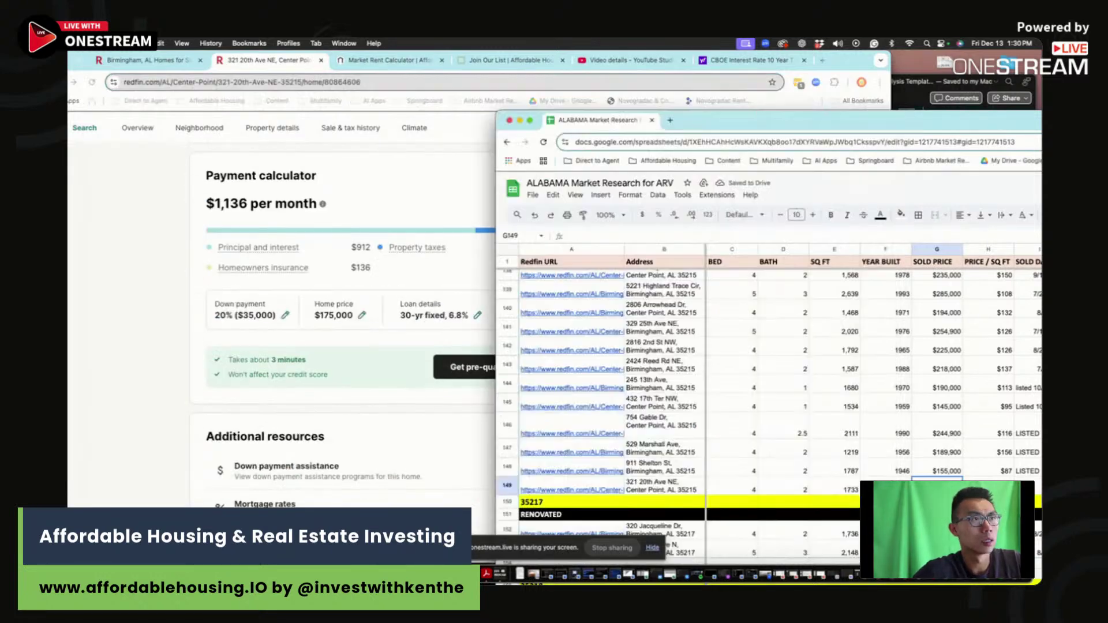
{"action": "scroll", "coordinate": [224, 337], "scroll_direction": "up", "scroll_amount": 15}
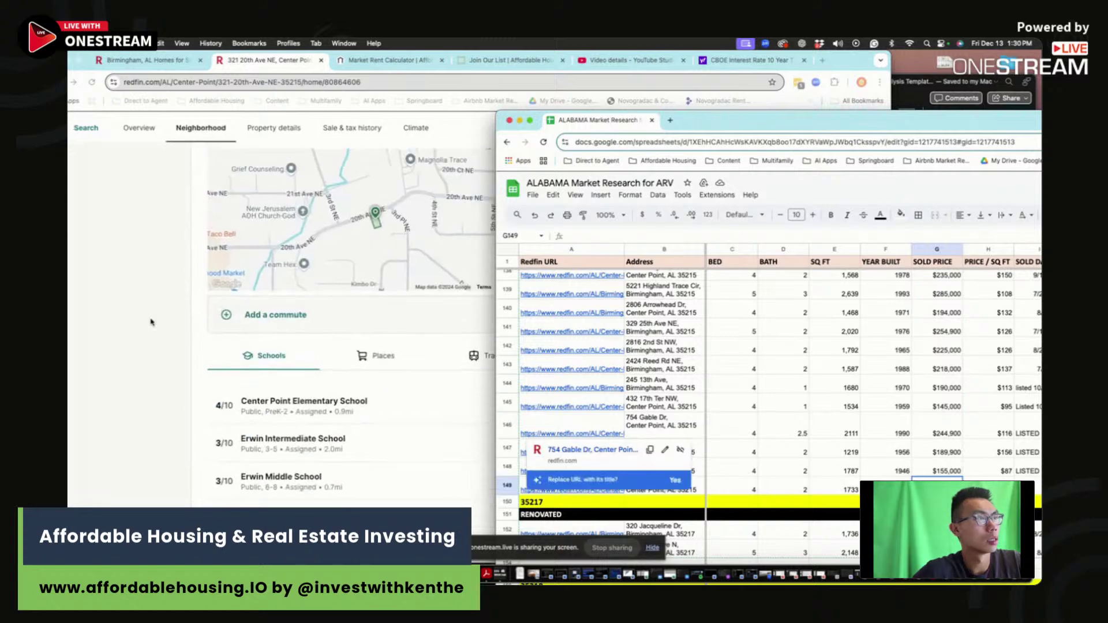
{"action": "scroll", "coordinate": [152, 322], "scroll_direction": "up", "scroll_amount": 5}
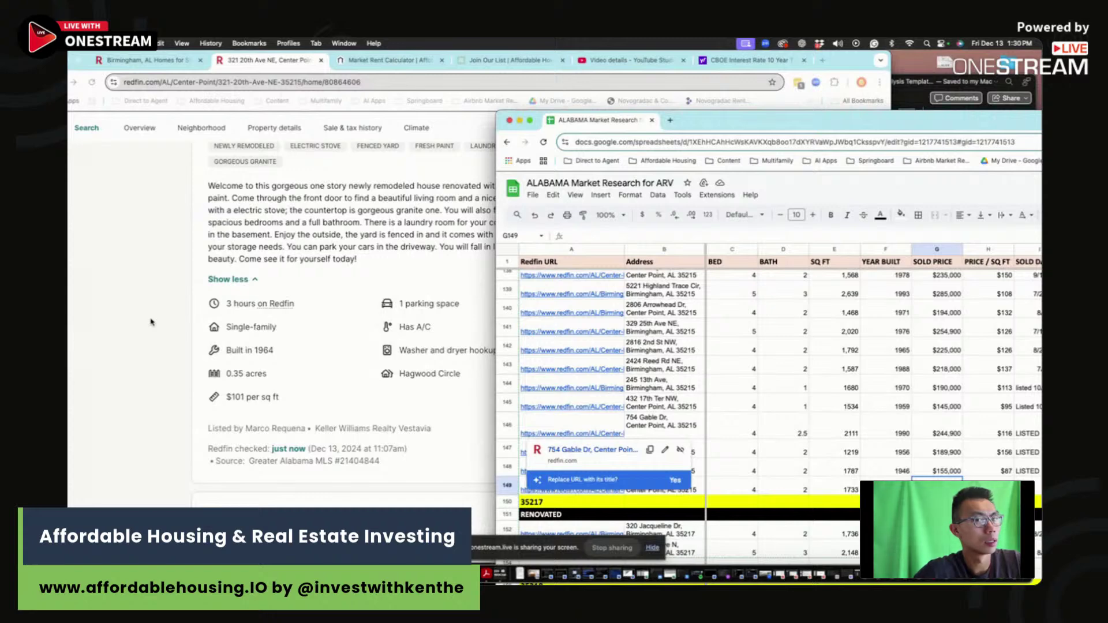
{"action": "scroll", "coordinate": [151, 322], "scroll_direction": "up", "scroll_amount": 3}
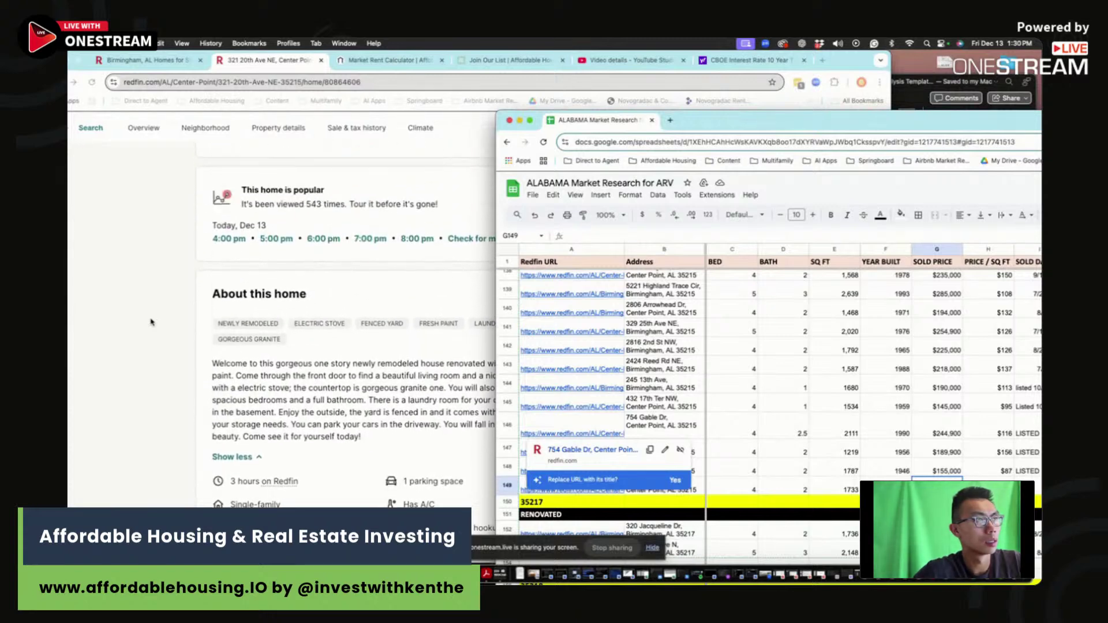
{"action": "scroll", "coordinate": [151, 322], "scroll_direction": "up", "scroll_amount": 3}
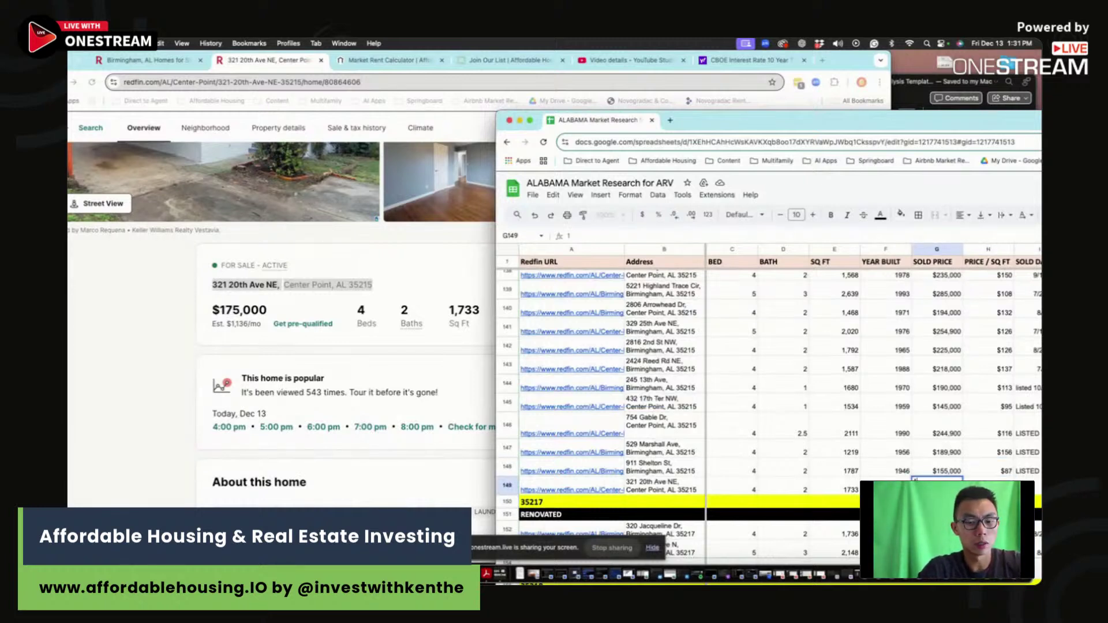
{"action": "type", "text": "000"}
{"action": "key", "text": "Tab"}
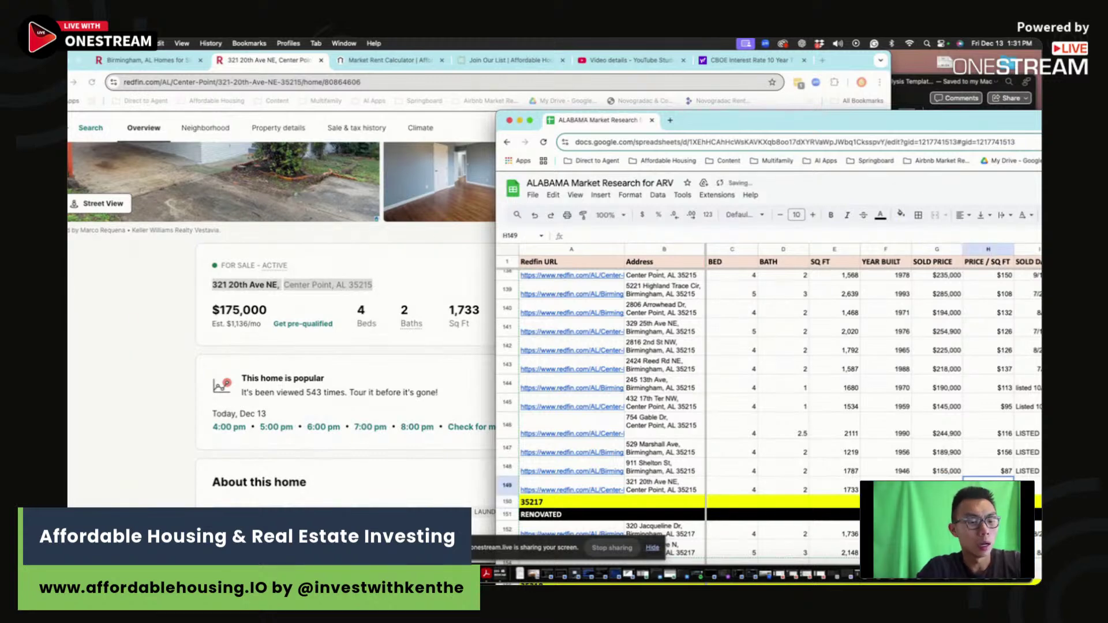
Step: Add the price-per-square-foot formula =G149/E149
{"action": "type", "text": "="}
{"action": "key", "text": "Left"}
{"action": "type", "text": "/"}
{"action": "left_click", "coordinate": [843, 488]}
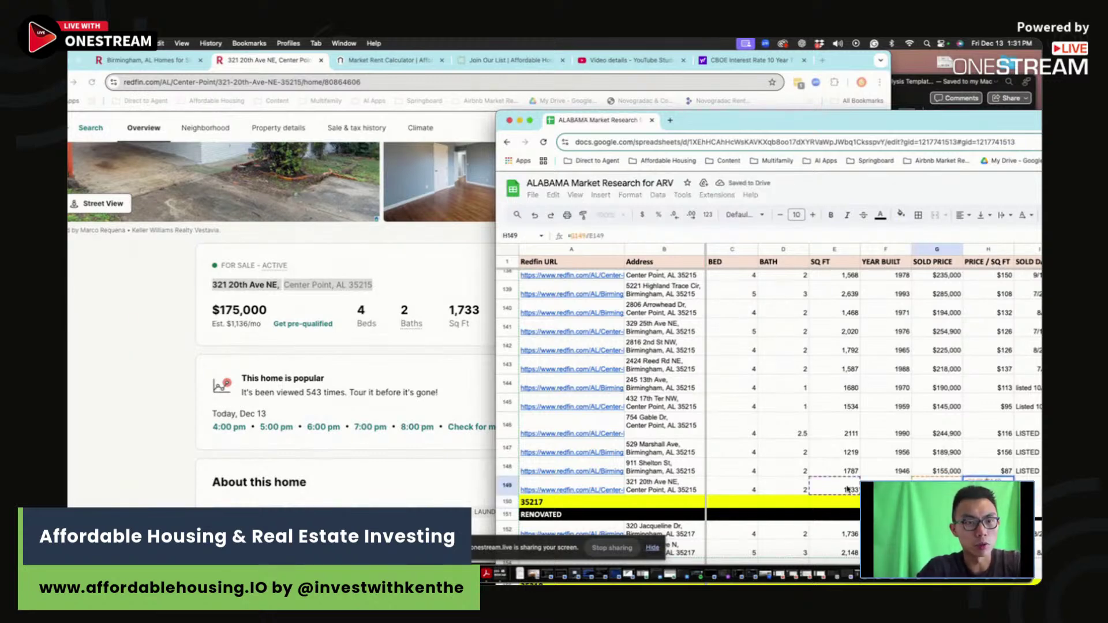
{"action": "key", "text": "Tab"}
{"action": "key", "text": "Tab"}
{"action": "key", "text": "Tab"}
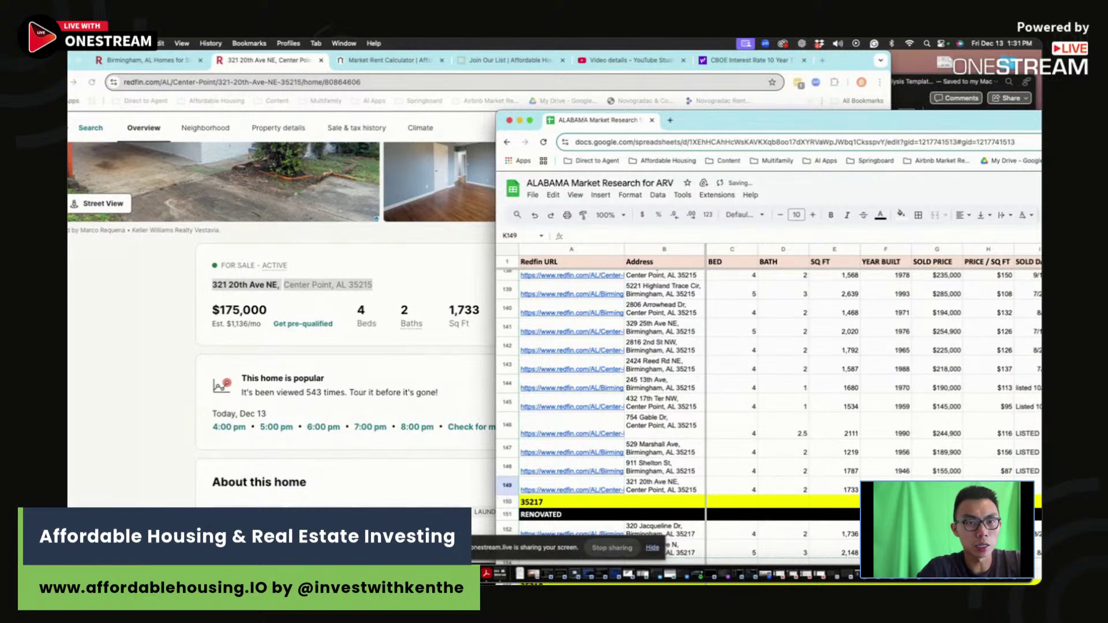
Step: Enter 'LISTED 12/12/24' in the date cell I149
{"action": "left_click_drag", "start_coordinate": [946, 126], "coordinate": [724, 83]}
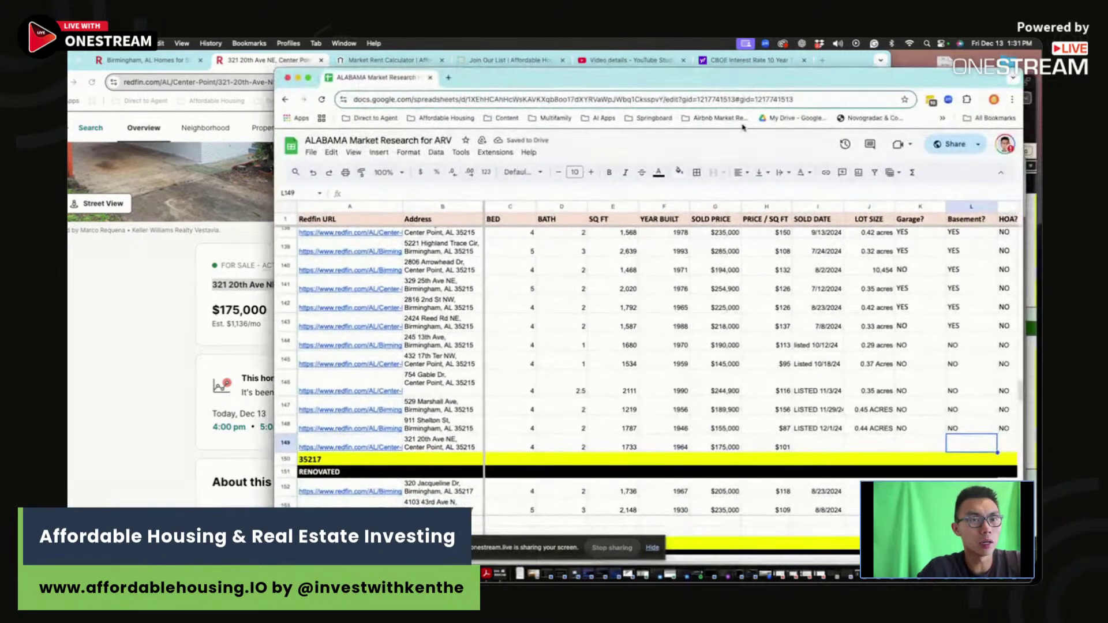
{"action": "left_click", "coordinate": [823, 450]}
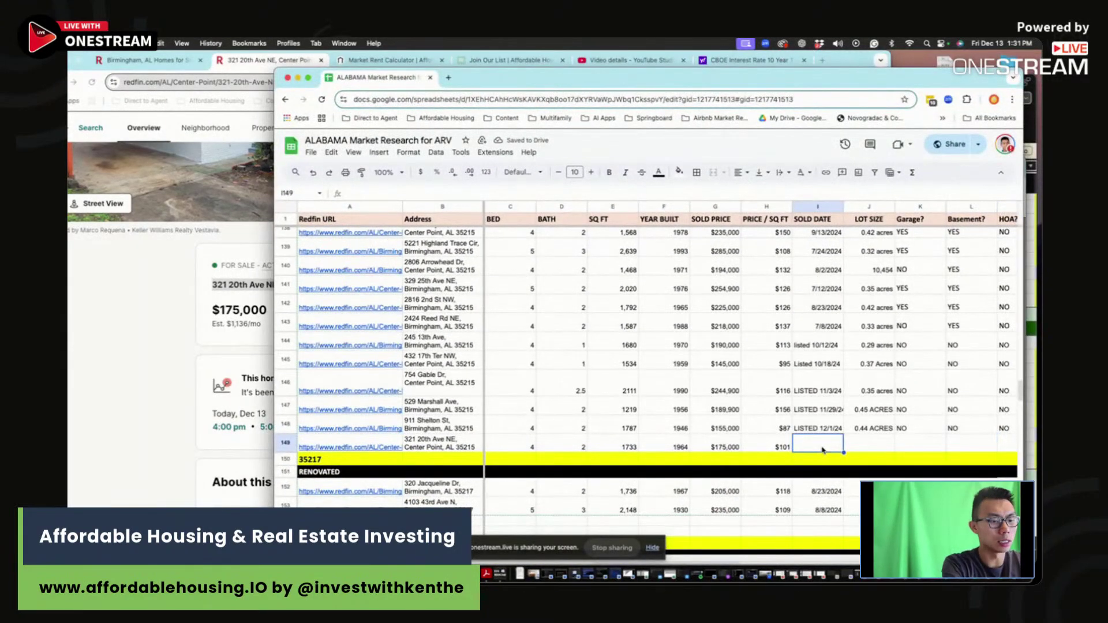
{"action": "type", "text": "LISTED 12/1"}
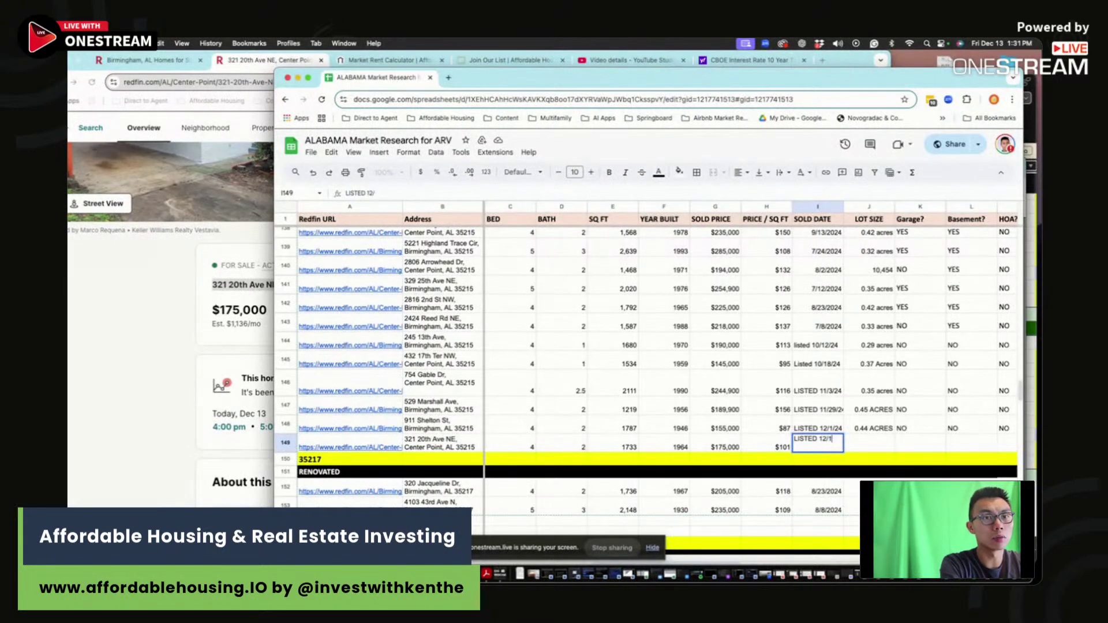
{"action": "type", "text": "2/24"}
{"action": "key", "text": "Tab"}
Step: Fill lot size '.35 ACRES' and NO for garage, basement and HOA
{"action": "key", "text": "super+Tab"}
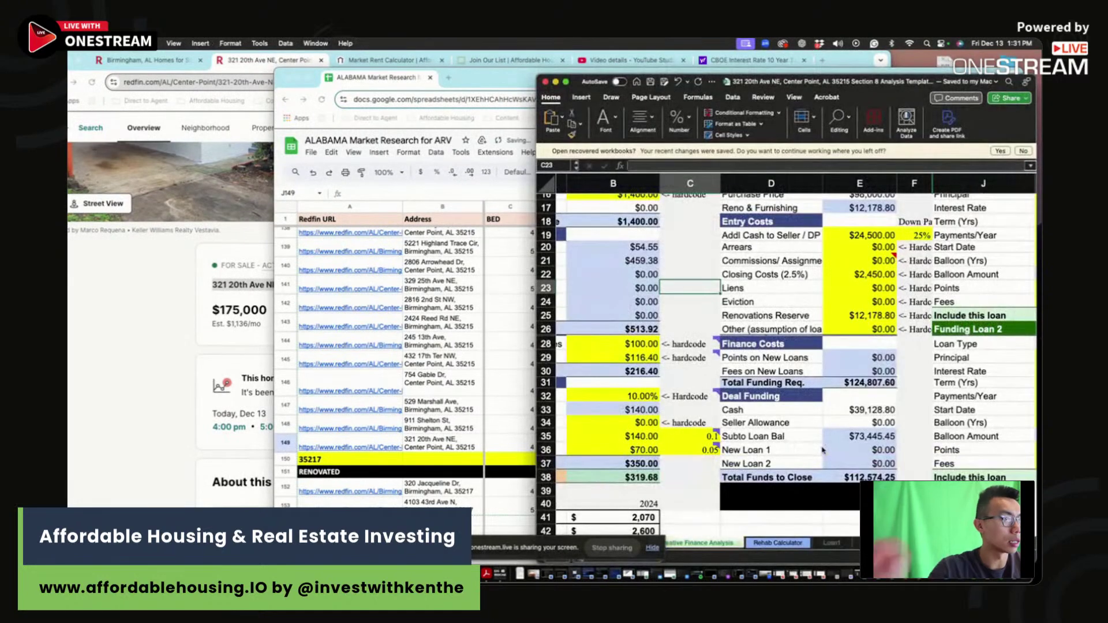
{"action": "key", "text": "super+Tab"}
{"action": "left_click", "coordinate": [197, 380]}
{"action": "scroll", "coordinate": [197, 381], "scroll_direction": "down", "scroll_amount": 8}
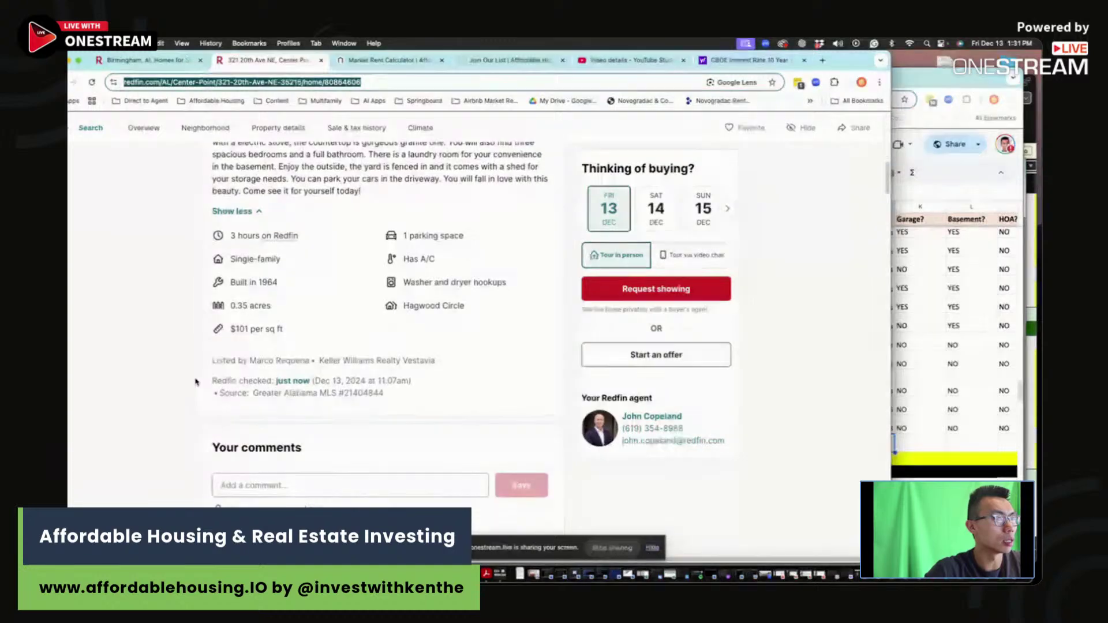
{"action": "left_click", "coordinate": [870, 450]}
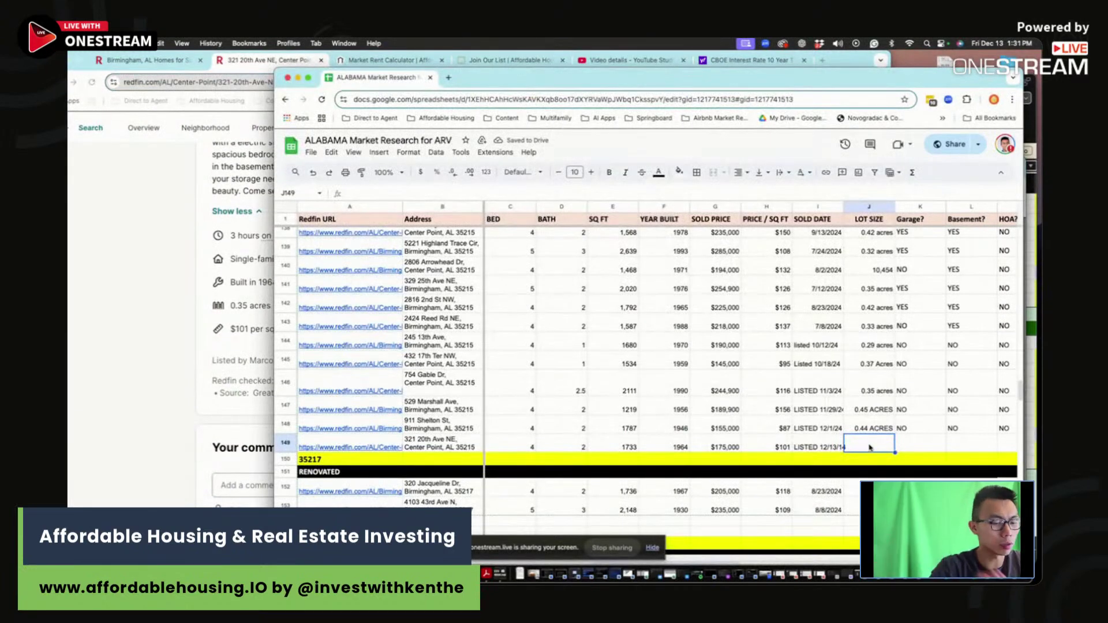
{"action": "type", "text": ".35 ACRES"}
{"action": "key", "text": "Tab"}
{"action": "type", "text": "NO"}
{"action": "key", "text": "Tab"}
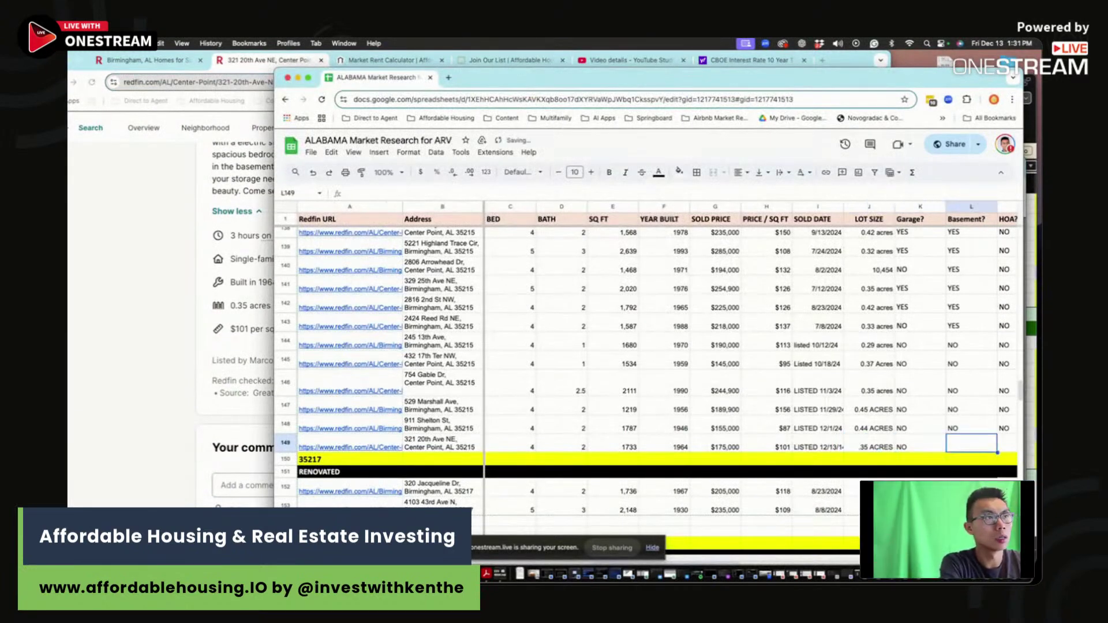
{"action": "type", "text": "NO"}
{"action": "key", "text": "Tab"}
{"action": "type", "text": "NO"}
{"action": "key", "text": "Tab"}
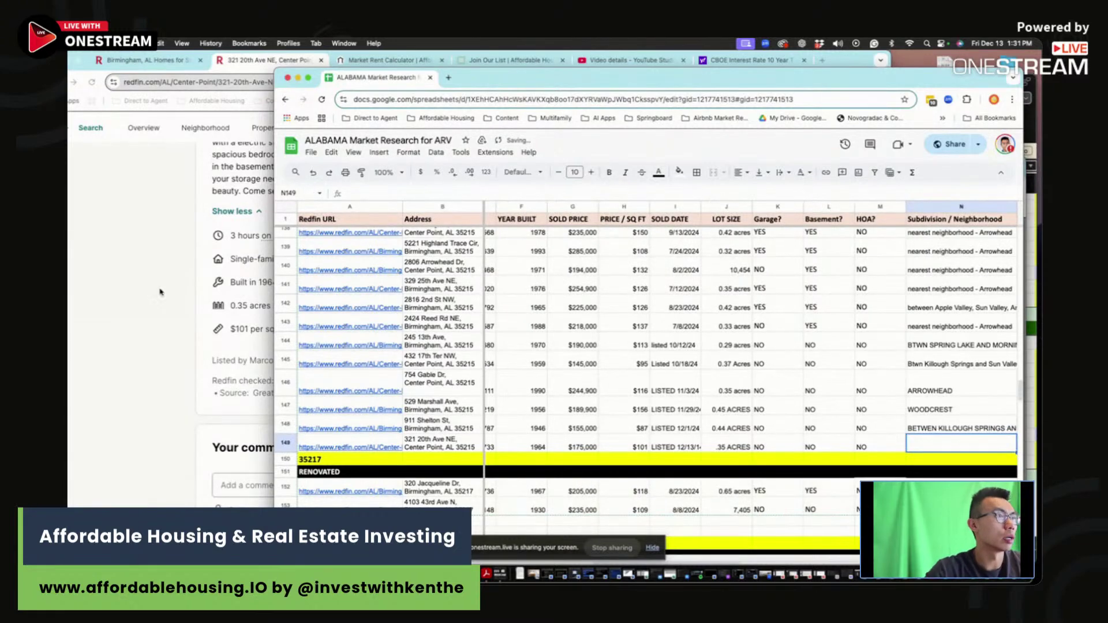
Step: After checking the listing photos, change the garage cell K149 to 'NO, CARPORT'
{"action": "left_click", "coordinate": [160, 292]}
{"action": "scroll", "coordinate": [160, 291], "scroll_direction": "up", "scroll_amount": 10}
{"action": "left_click", "coordinate": [902, 448]}
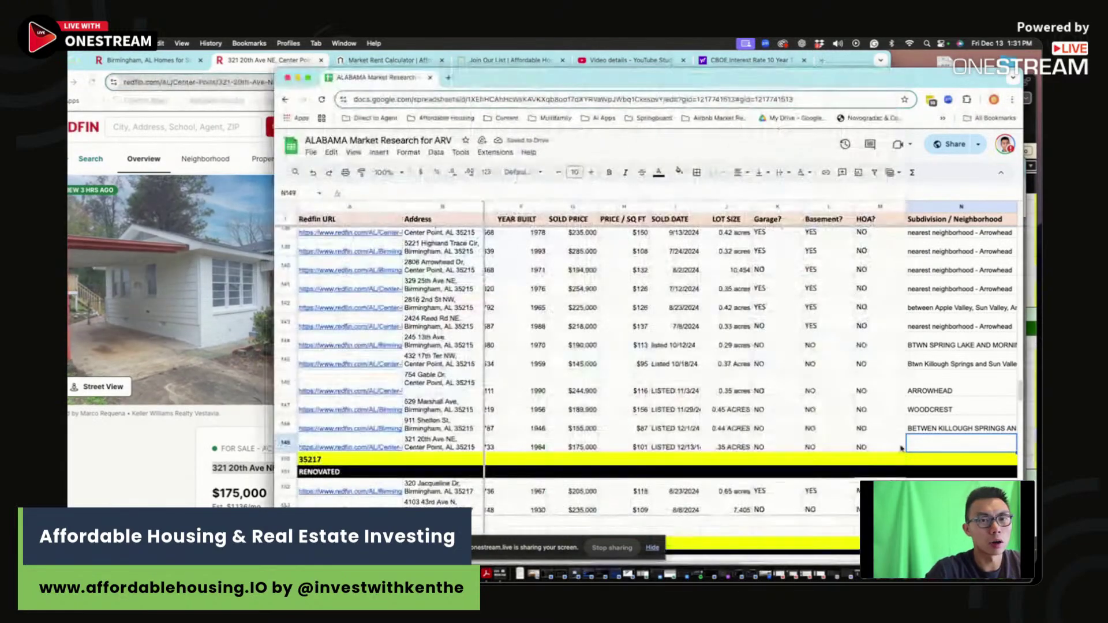
{"action": "left_click", "coordinate": [776, 445]}
{"action": "type", "text": "NO"}
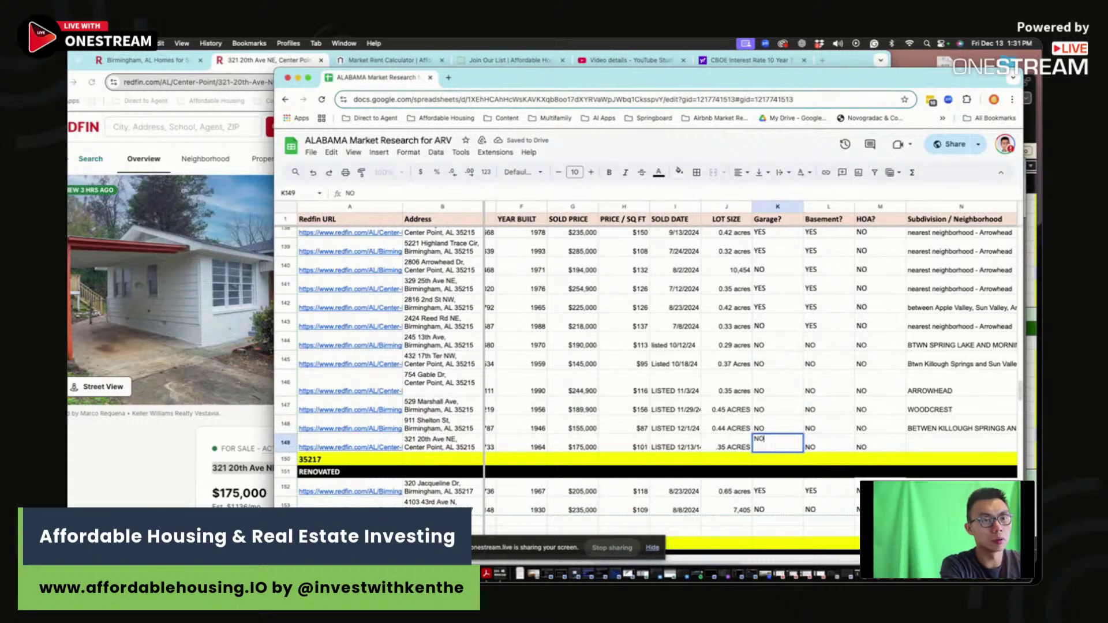
{"action": "type", "text": ", CARPORT"}
{"action": "key", "text": "Tab"}
{"action": "key", "text": "Tab"}
{"action": "key", "text": "Tab"}
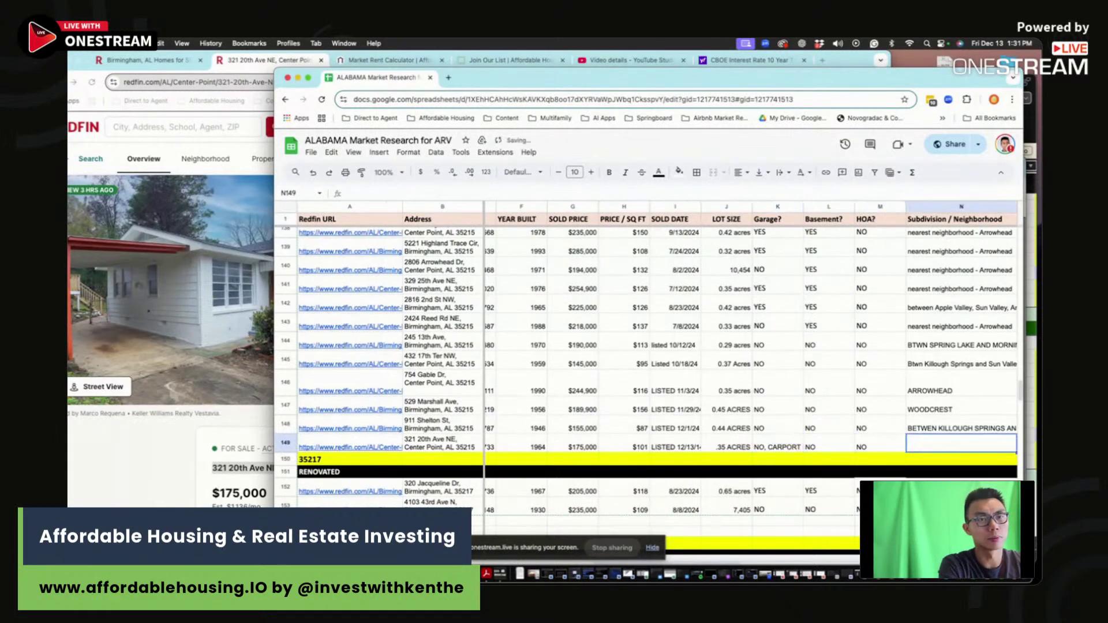
{"action": "left_click", "coordinate": [173, 477]}
{"action": "key", "text": "super+l"}
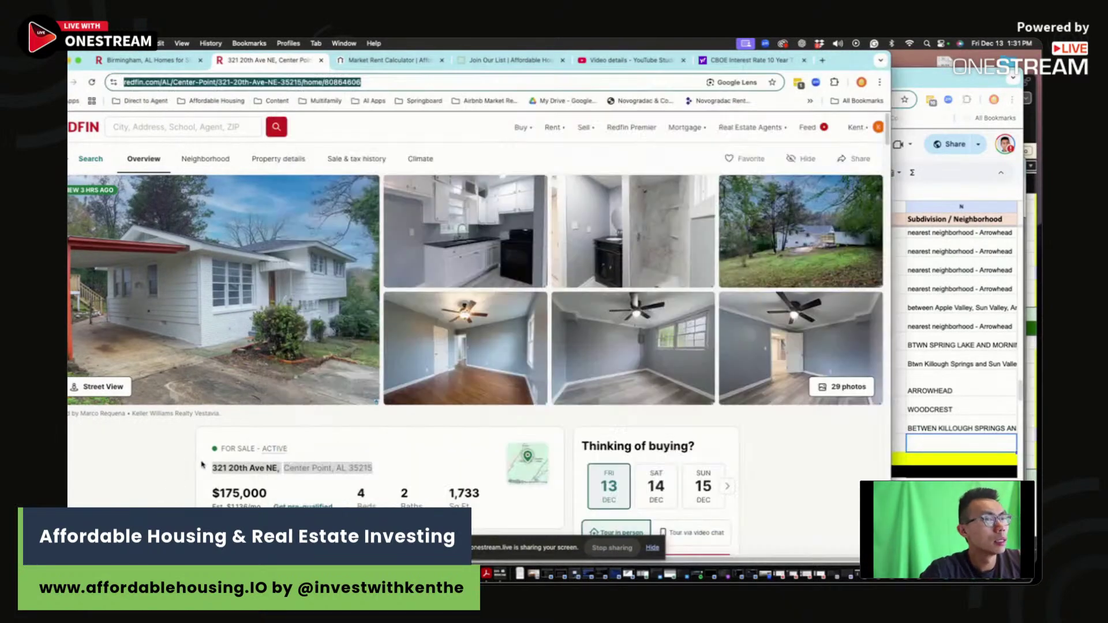
{"action": "left_click", "coordinate": [288, 300]}
{"action": "scroll", "coordinate": [404, 348], "scroll_direction": "down", "scroll_amount": 10}
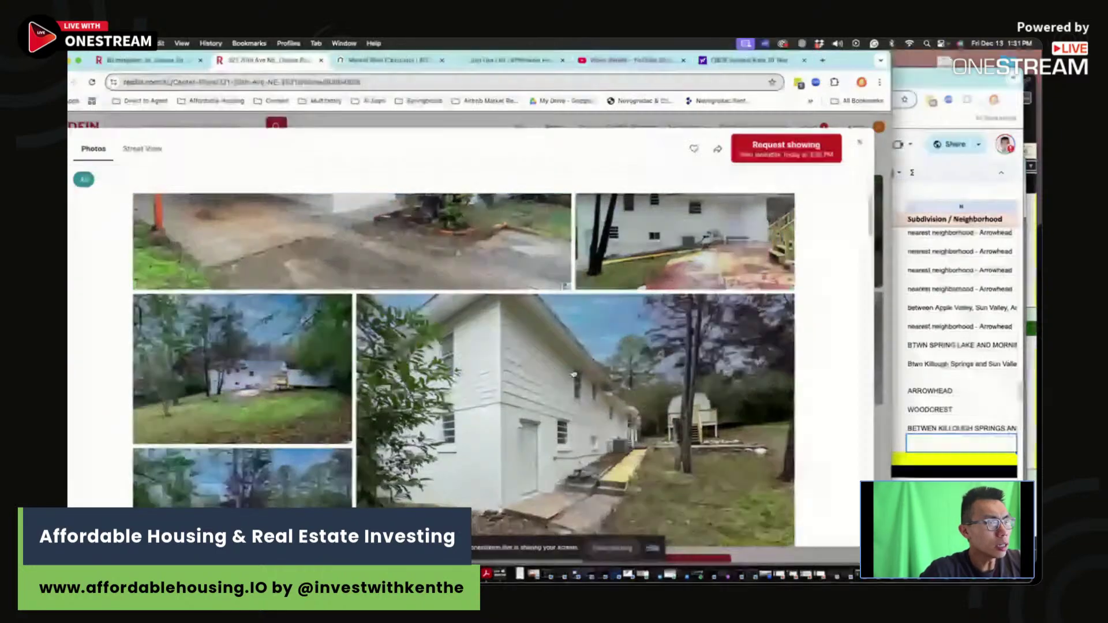
{"action": "scroll", "coordinate": [569, 393], "scroll_direction": "down", "scroll_amount": 2}
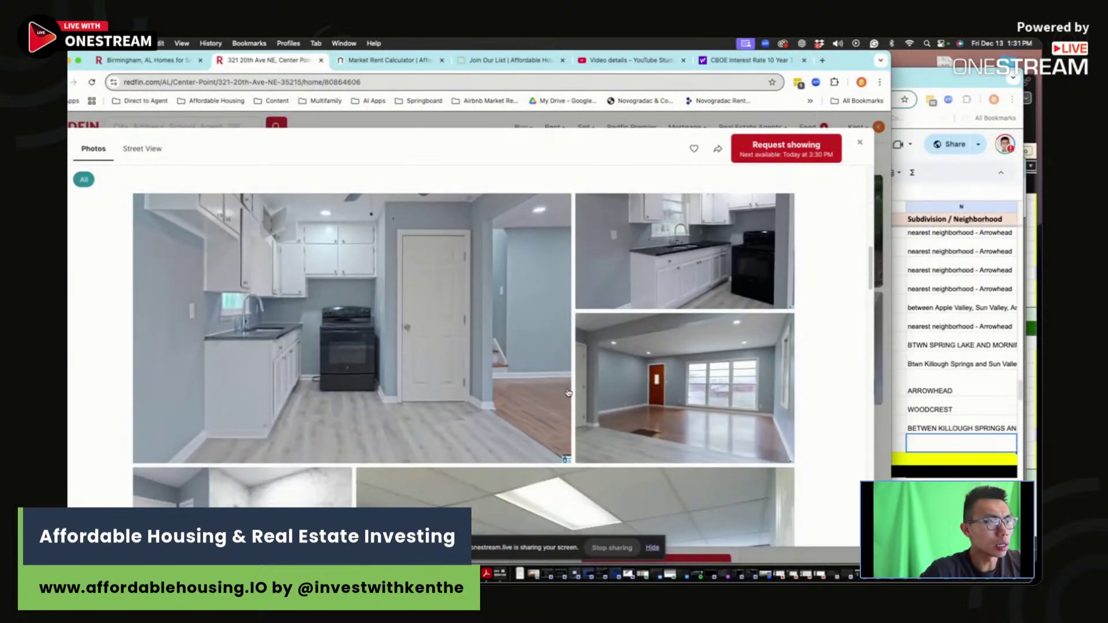
{"action": "scroll", "coordinate": [568, 393], "scroll_direction": "down", "scroll_amount": 8}
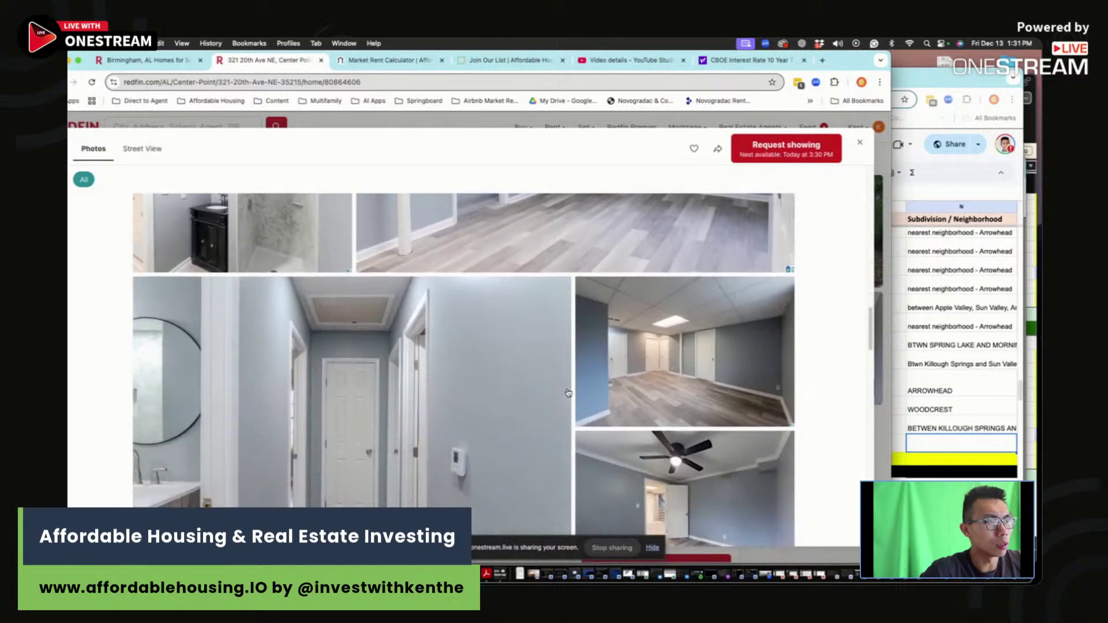
{"action": "scroll", "coordinate": [569, 393], "scroll_direction": "down", "scroll_amount": 8}
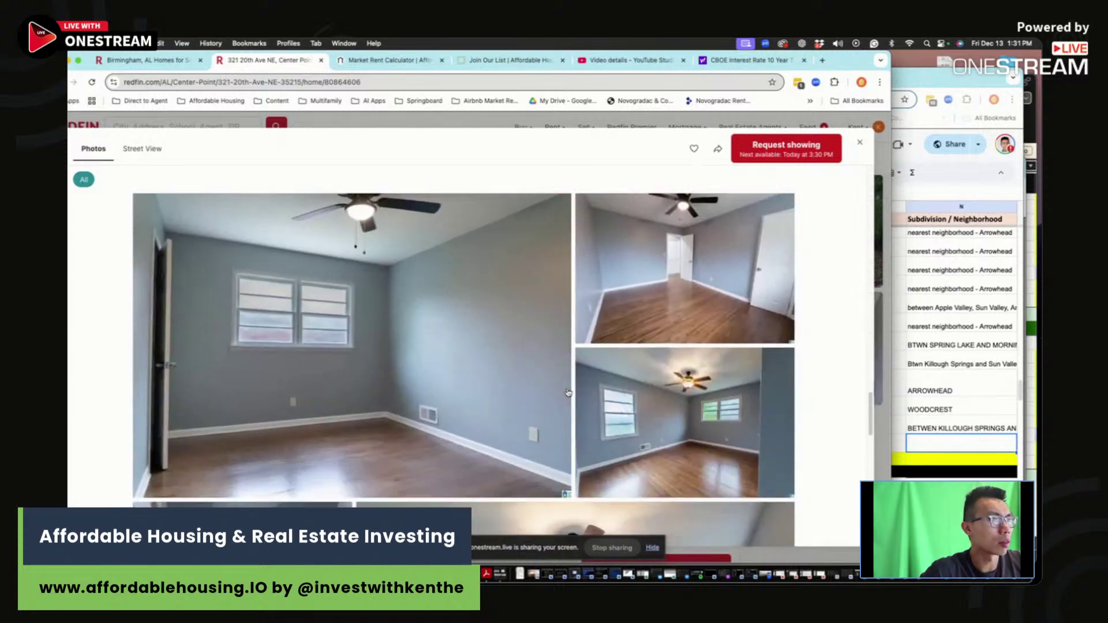
{"action": "scroll", "coordinate": [568, 393], "scroll_direction": "down", "scroll_amount": 9}
{"action": "scroll", "coordinate": [568, 393], "scroll_direction": "up", "scroll_amount": 4}
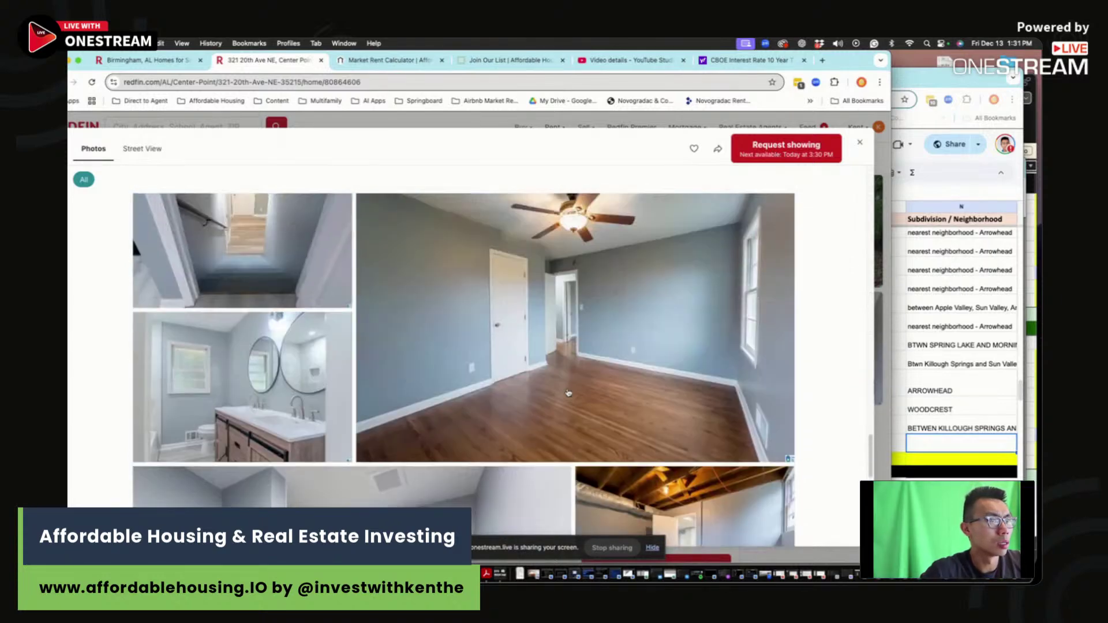
{"action": "scroll", "coordinate": [568, 393], "scroll_direction": "down", "scroll_amount": 8}
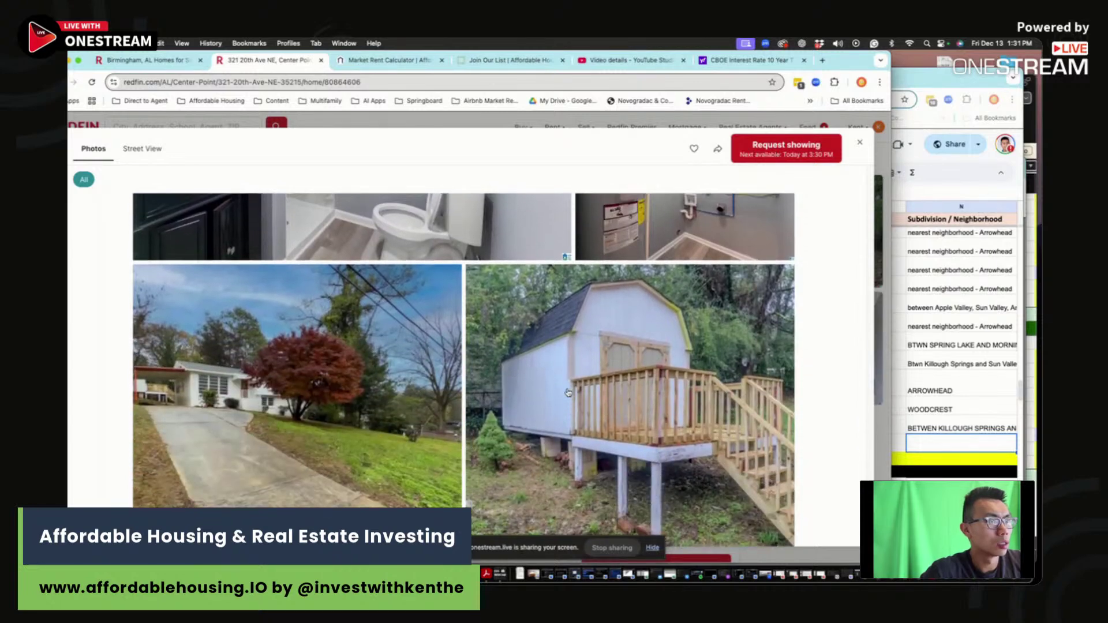
{"action": "scroll", "coordinate": [568, 393], "scroll_direction": "up", "scroll_amount": 8}
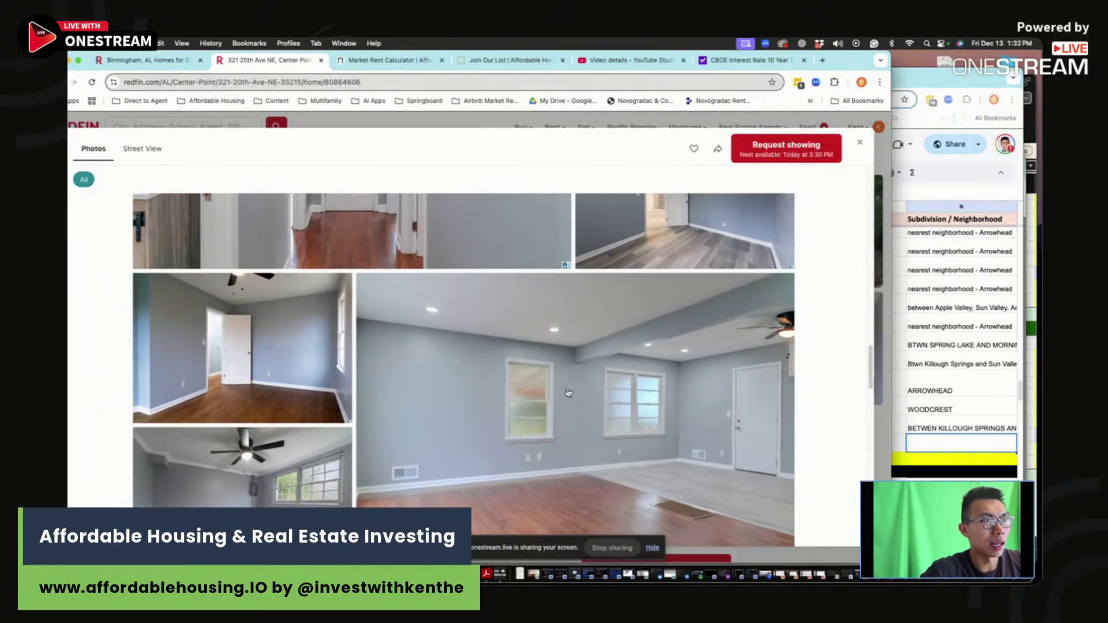
{"action": "scroll", "coordinate": [568, 393], "scroll_direction": "down", "scroll_amount": 5}
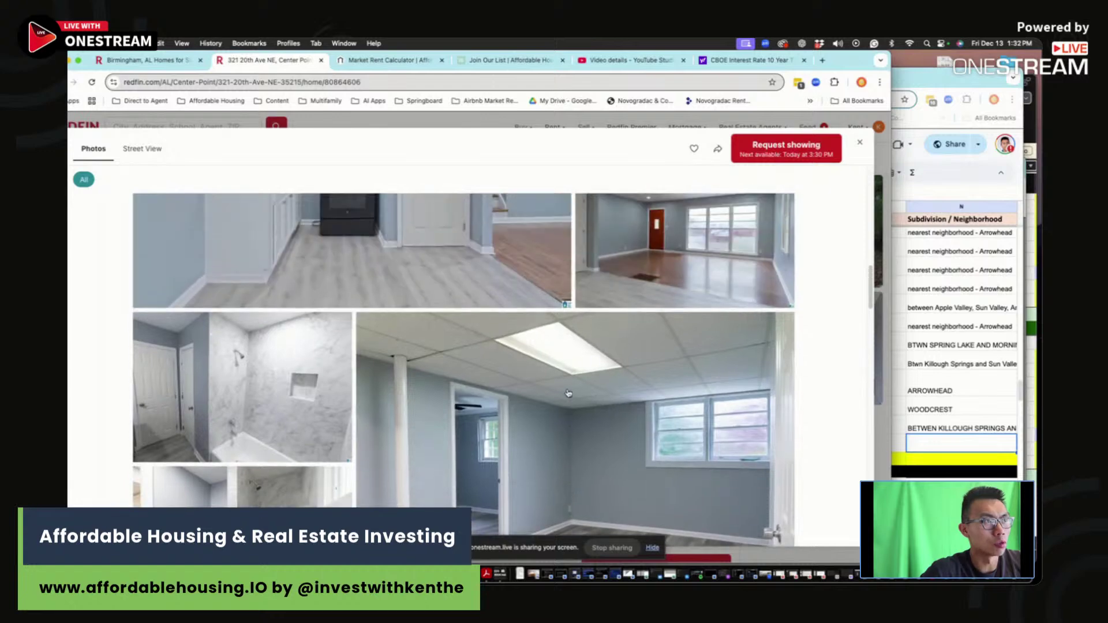
{"action": "scroll", "coordinate": [569, 393], "scroll_direction": "down", "scroll_amount": 5}
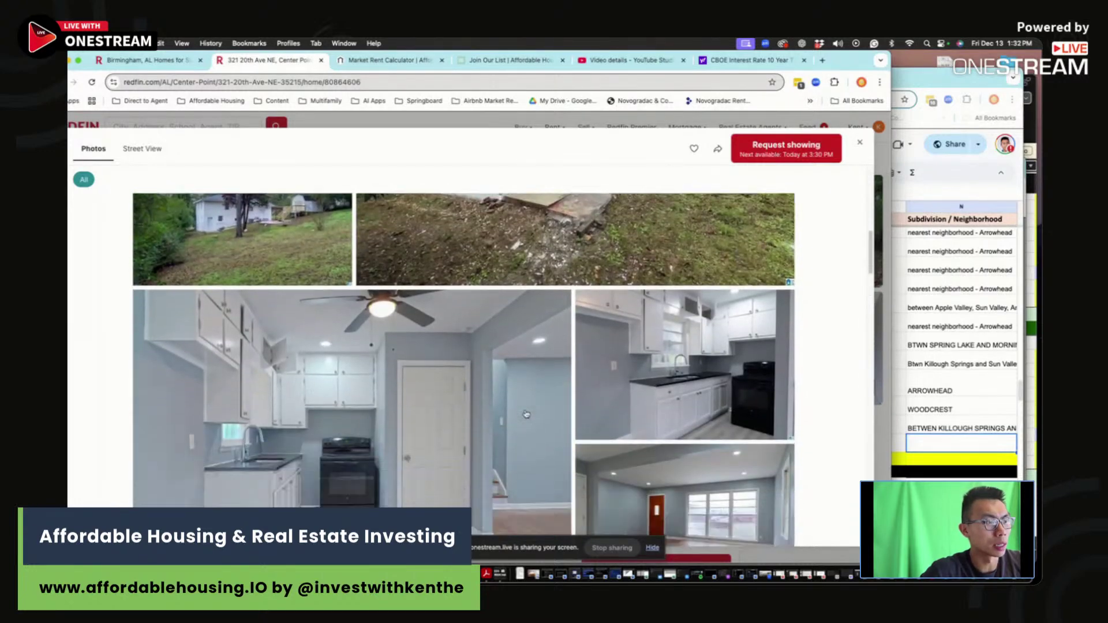
{"action": "scroll", "coordinate": [526, 414], "scroll_direction": "down", "scroll_amount": 1}
{"action": "left_click", "coordinate": [938, 436]}
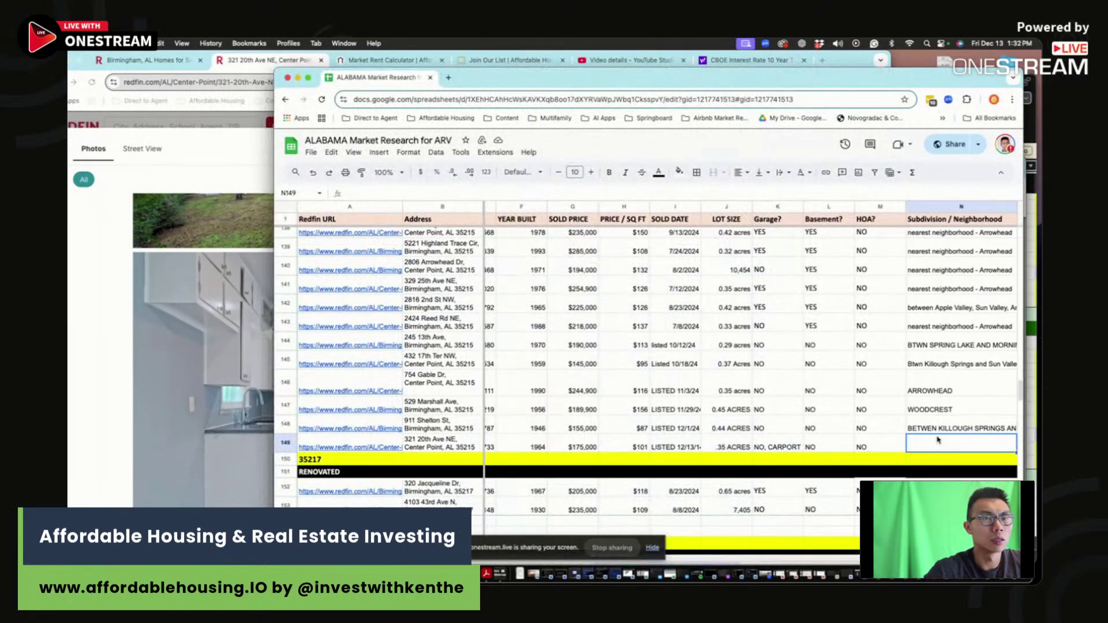
Step: Enter 'NEWLY RENOVATED, remodeled kitchen, bathrooms, no painting or flooring need' in O149
{"action": "scroll", "coordinate": [938, 440], "scroll_direction": "left", "scroll_amount": 3}
{"action": "left_click", "coordinate": [984, 426]}
{"action": "key", "text": "Right"}
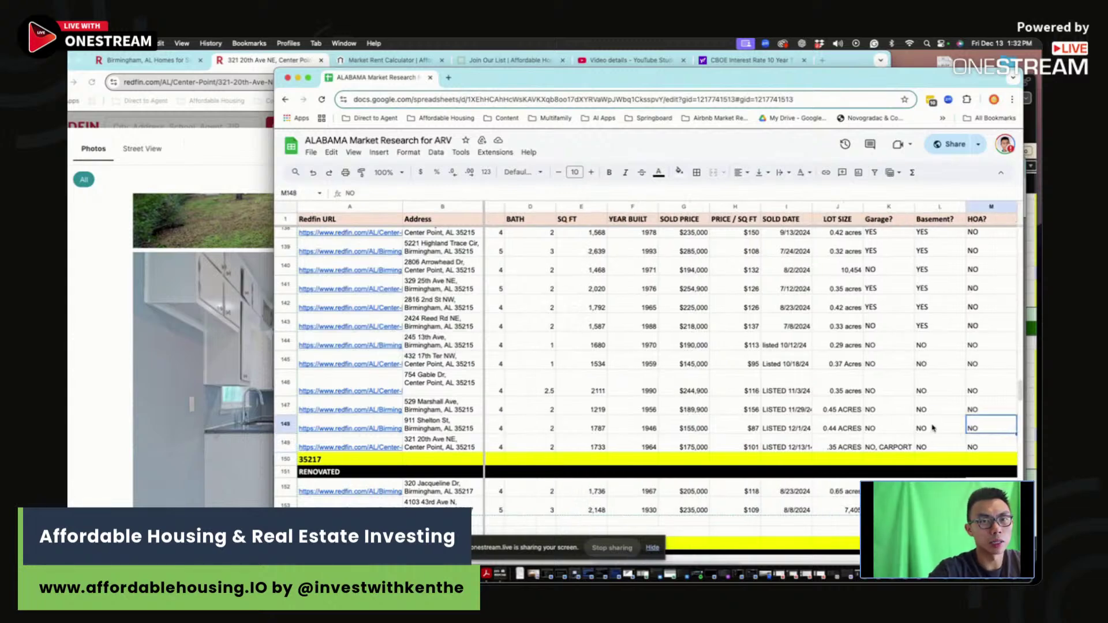
{"action": "scroll", "coordinate": [935, 404], "scroll_direction": "right", "scroll_amount": 5}
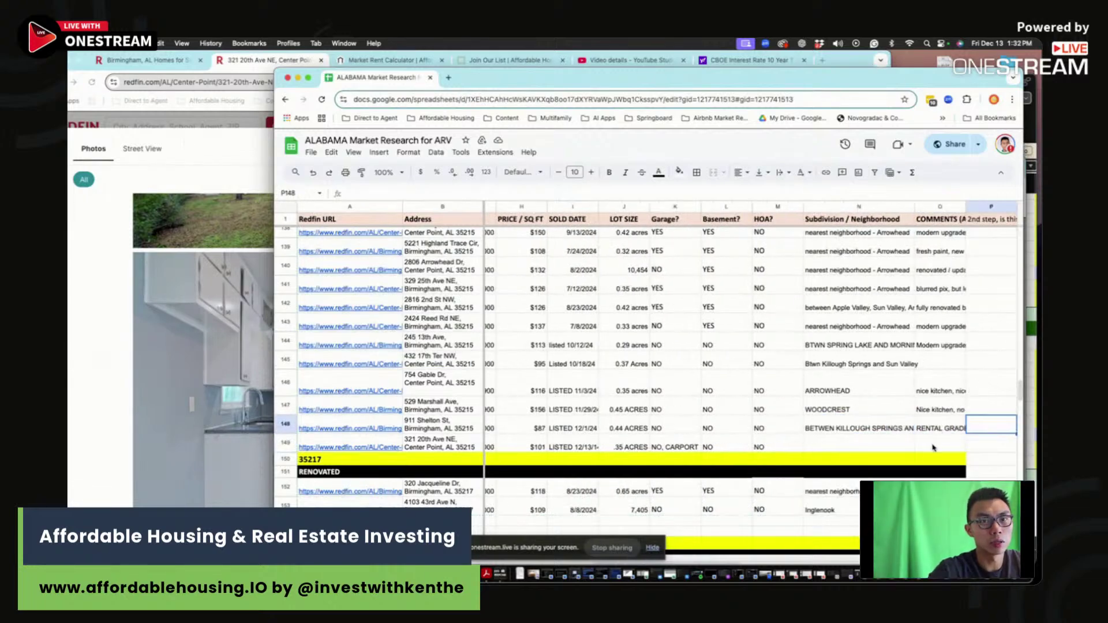
{"action": "left_click", "coordinate": [935, 446]}
{"action": "type", "text": "NEWL"}
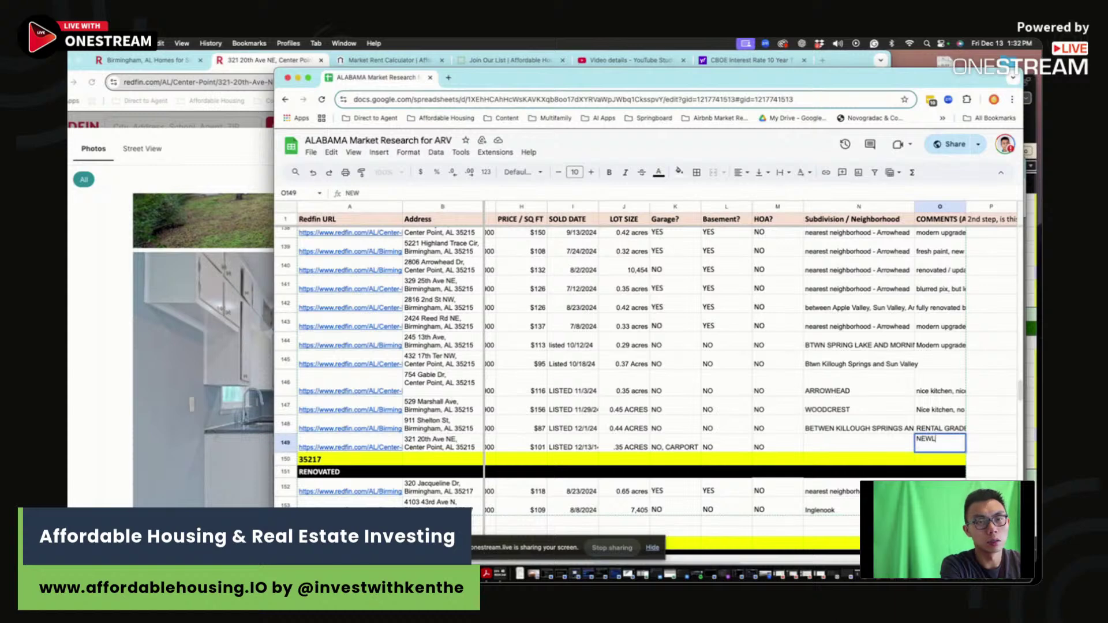
{"action": "type", "text": "Y RENOVATED, remode"}
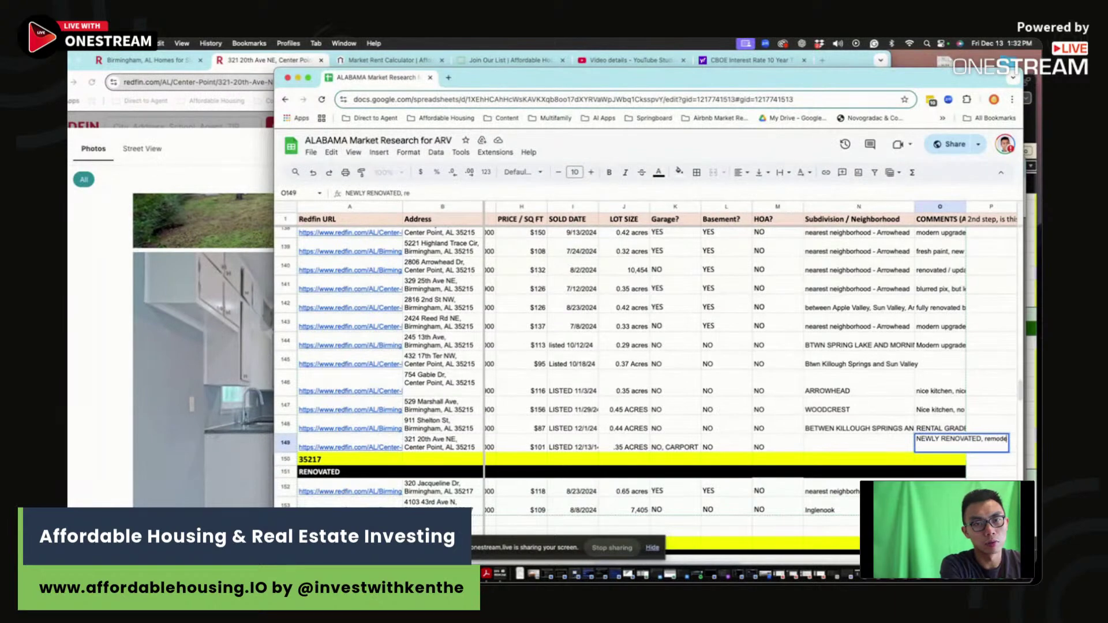
{"action": "type", "text": "led kitchen, "}
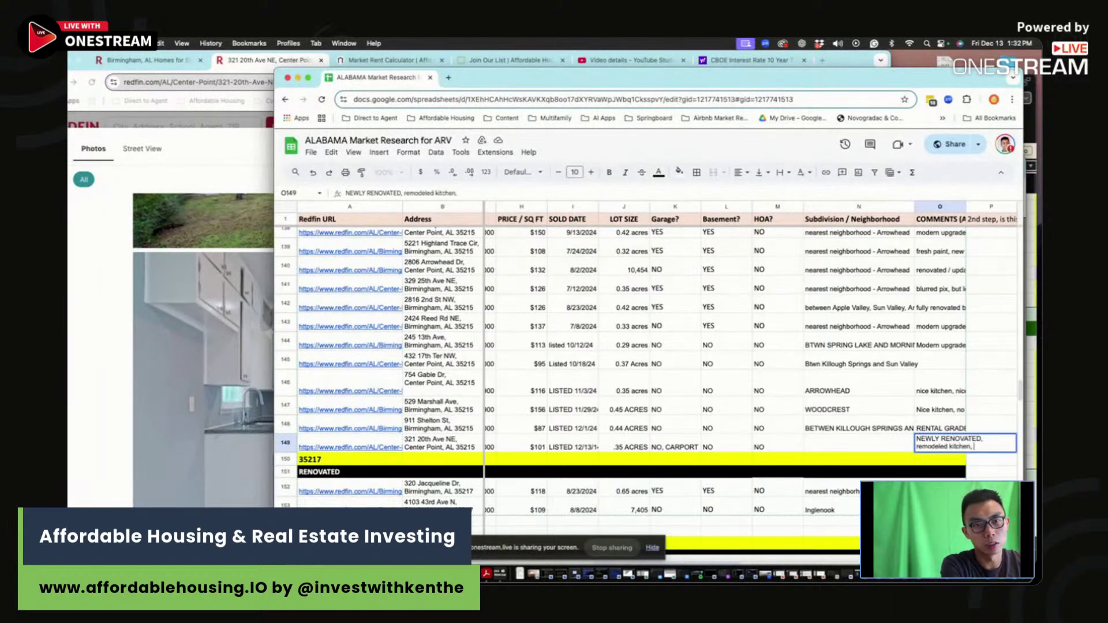
{"action": "type", "text": "bathrooms,"}
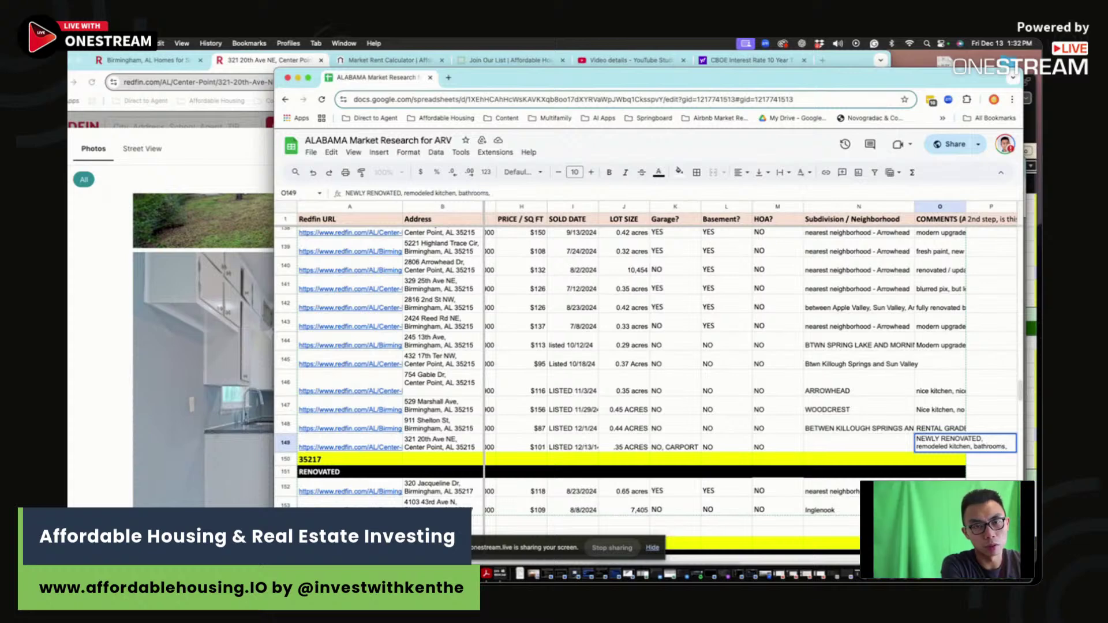
{"action": "type", "text": " no painting or"}
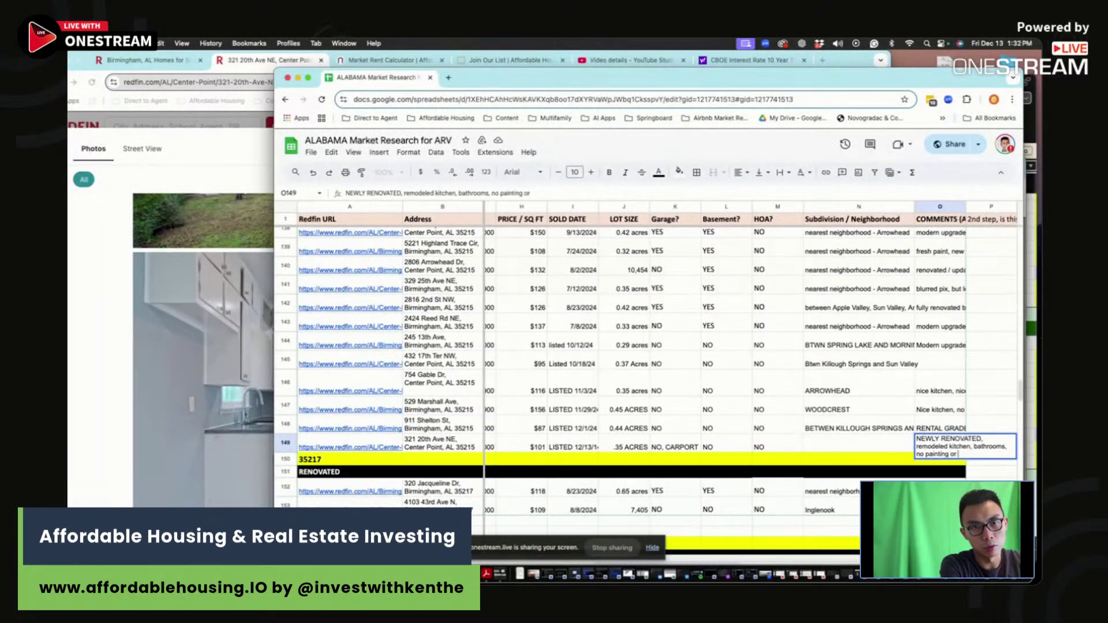
{"action": "type", "text": " flooring need"}
{"action": "key", "text": "Return"}
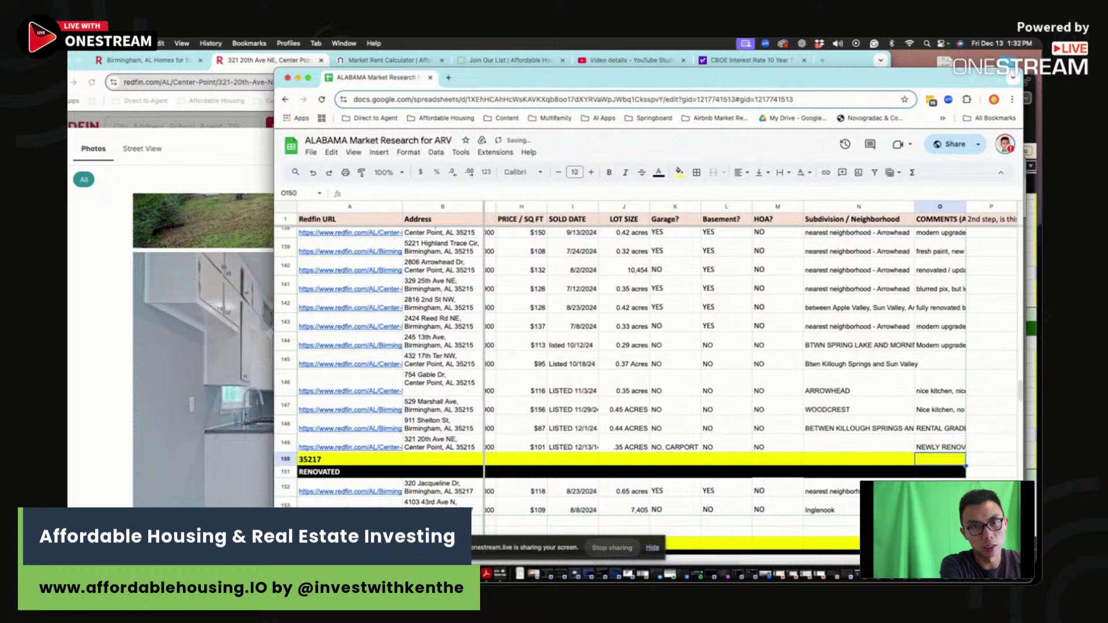
{"action": "left_click", "coordinate": [859, 443]}
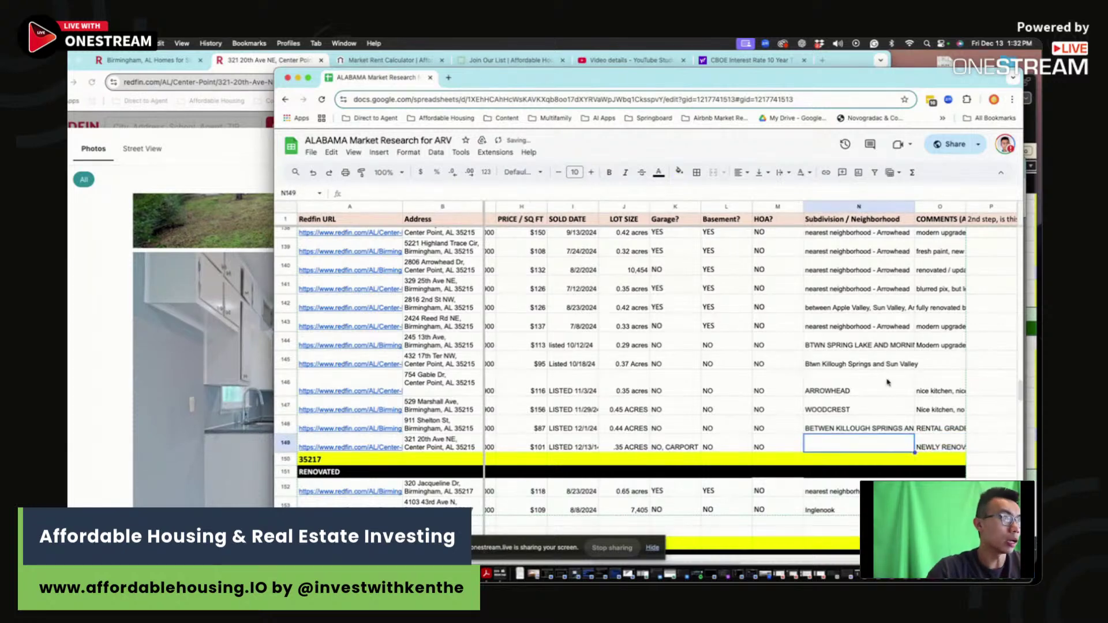
{"action": "key", "text": "super+grave"}
Step: Check the 1,733 sq ft figure on the Redfin listing, then view the property's location map
{"action": "left_click", "coordinate": [862, 144]}
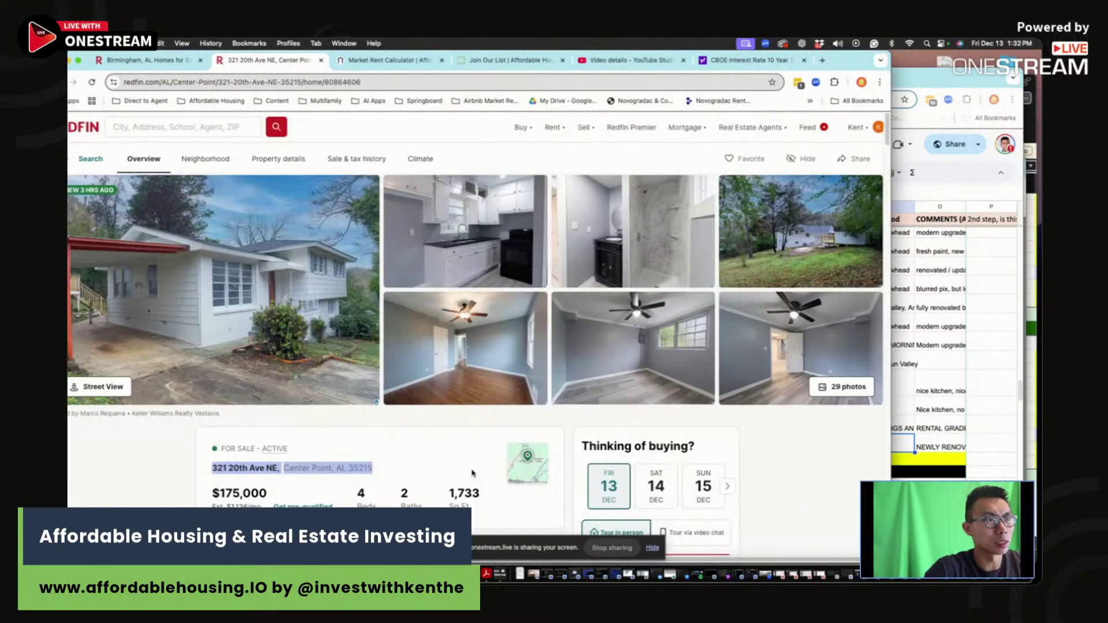
{"action": "scroll", "coordinate": [473, 473], "scroll_direction": "down", "scroll_amount": 1}
{"action": "mouse_move", "coordinate": [486, 486]}
{"action": "left_mouse_down"}
{"action": "mouse_move", "coordinate": [457, 486]}
{"action": "mouse_move", "coordinate": [488, 502]}
{"action": "mouse_move", "coordinate": [479, 503]}
{"action": "left_mouse_up"}
{"action": "left_click", "coordinate": [502, 505]}
{"action": "left_click", "coordinate": [485, 511]}
{"action": "left_click", "coordinate": [482, 505]}
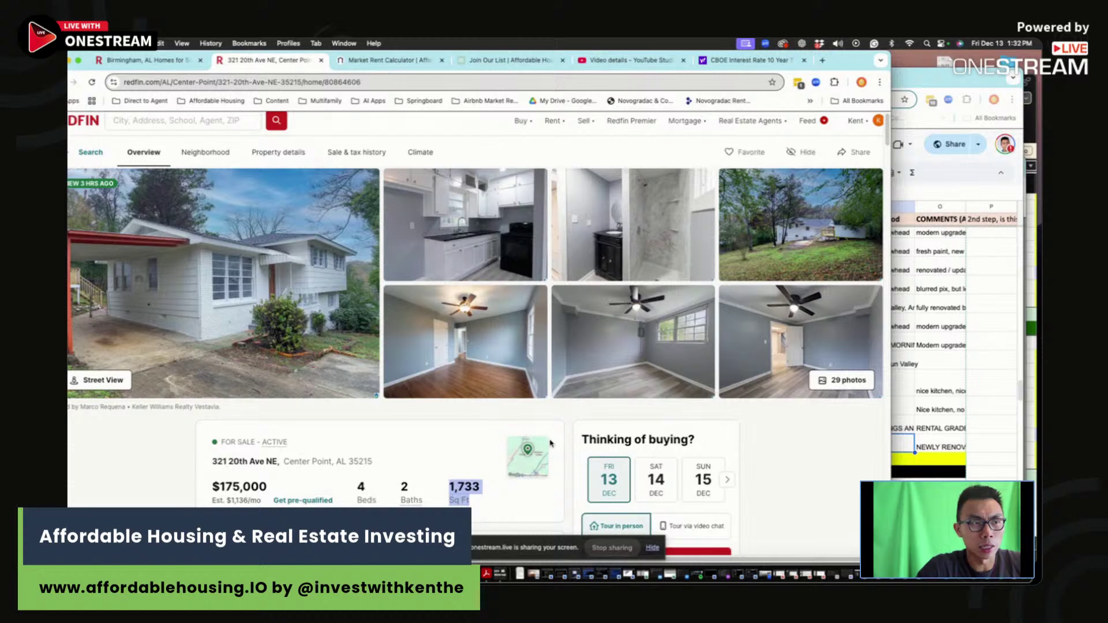
{"action": "scroll", "coordinate": [448, 459], "scroll_direction": "down", "scroll_amount": 3}
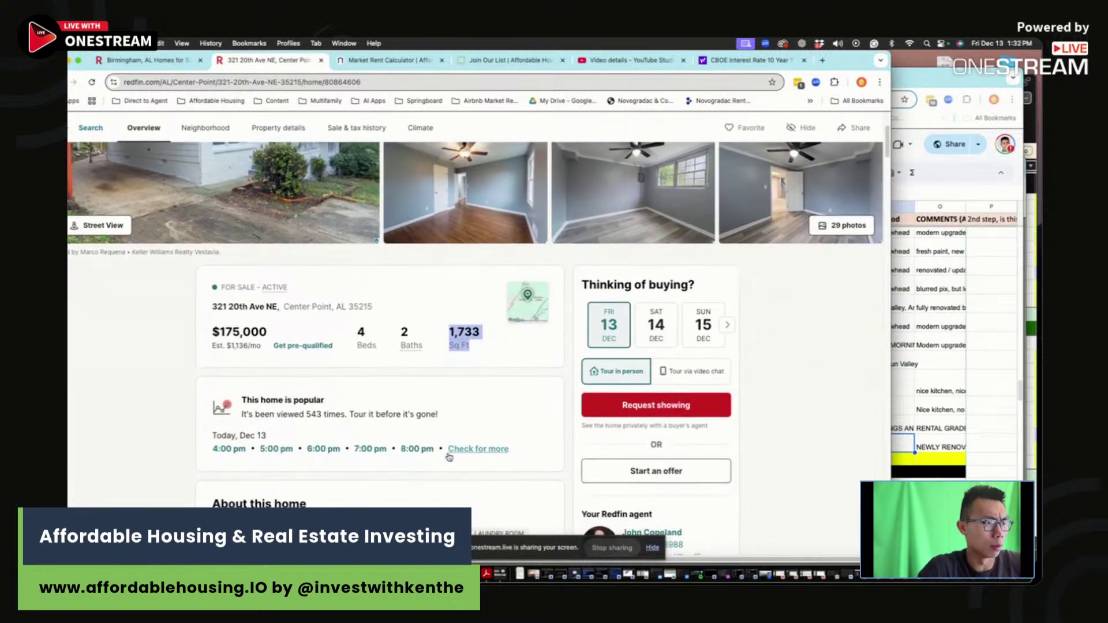
{"action": "left_click", "coordinate": [523, 300]}
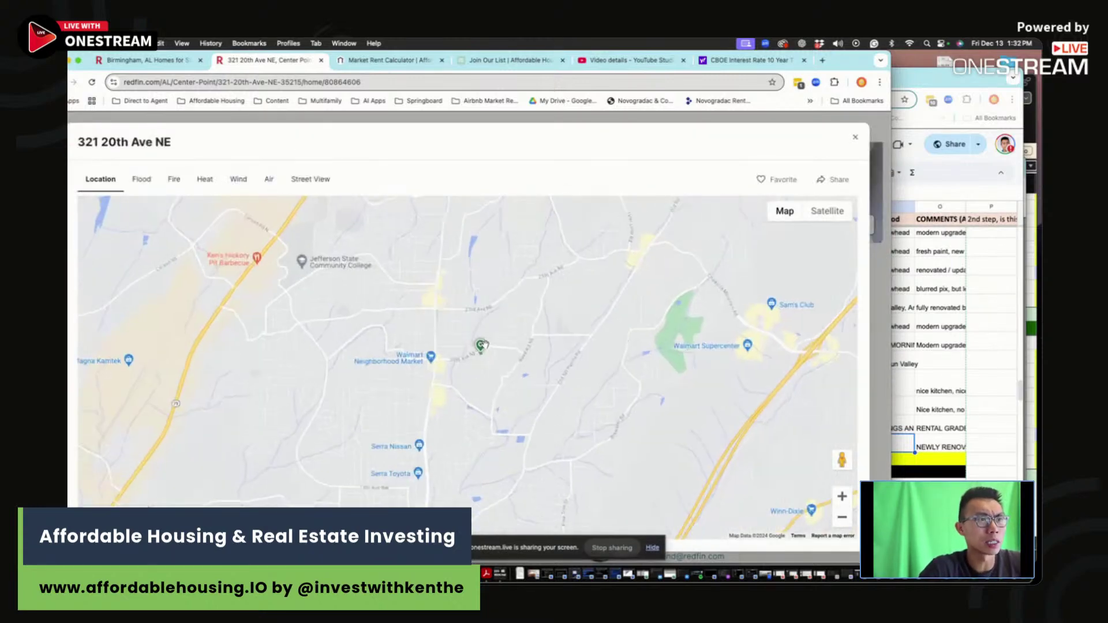
{"action": "scroll", "coordinate": [474, 361], "scroll_direction": "down", "scroll_amount": 2}
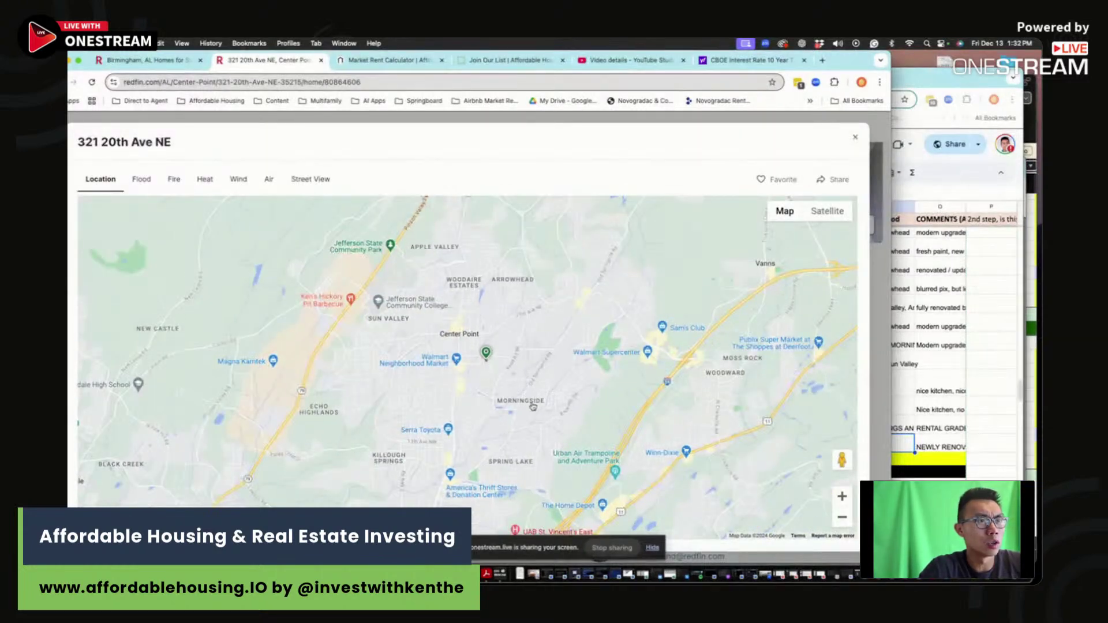
Step: Enter 'NW of Morningside' as the neighborhood in cell N149, then return to the Redfin map
{"action": "key", "text": "Down"}
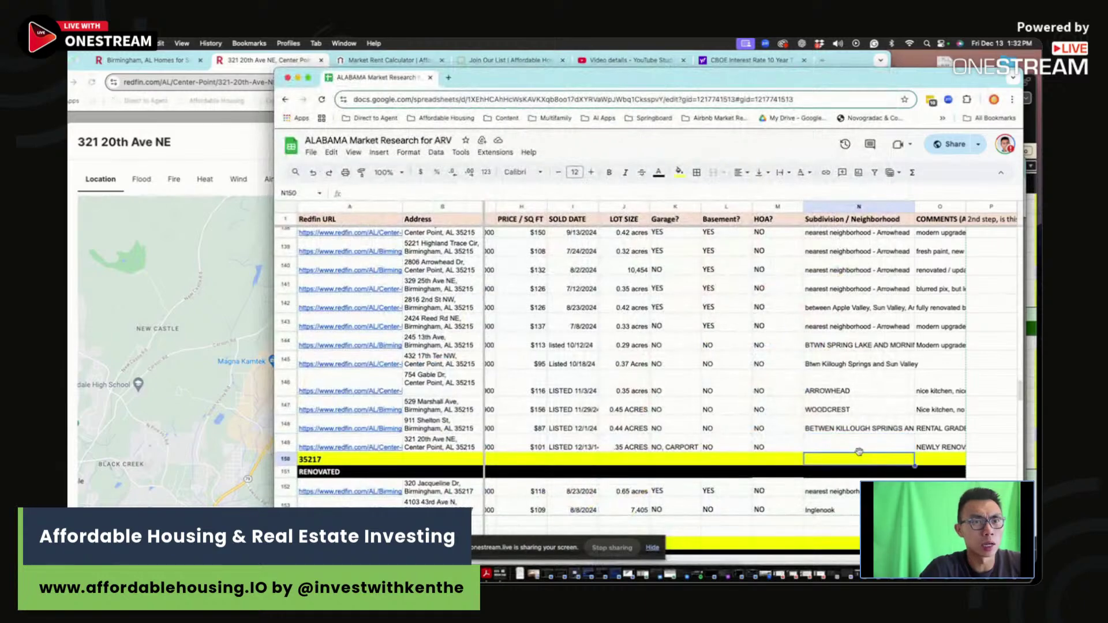
{"action": "left_click", "coordinate": [858, 450]}
{"action": "type", "text": "N"}
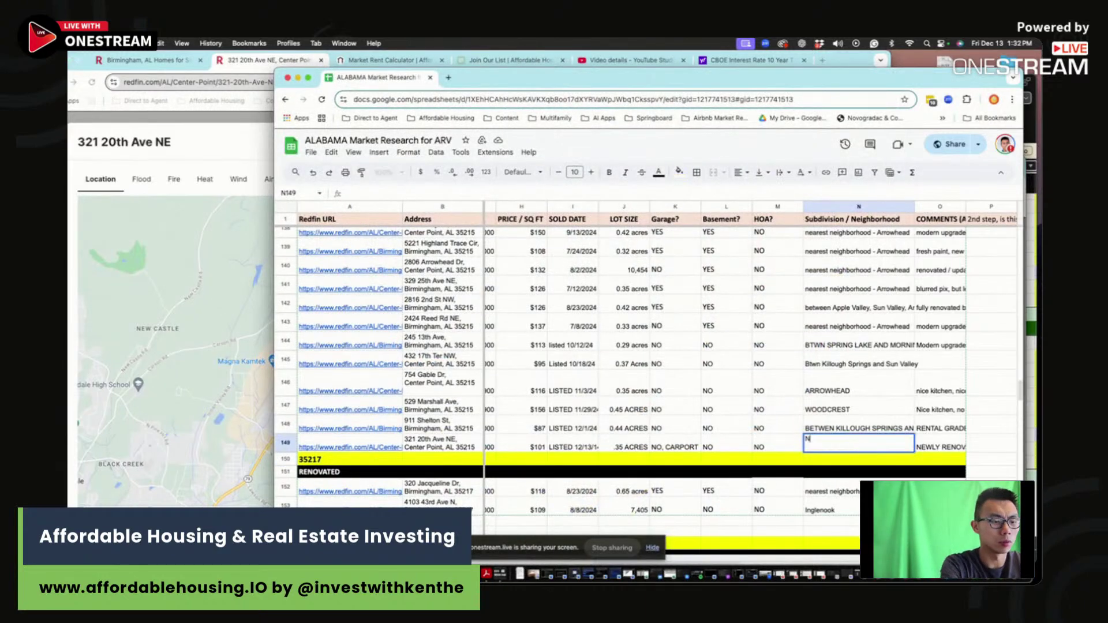
{"action": "type", "text": "W of Morningside"}
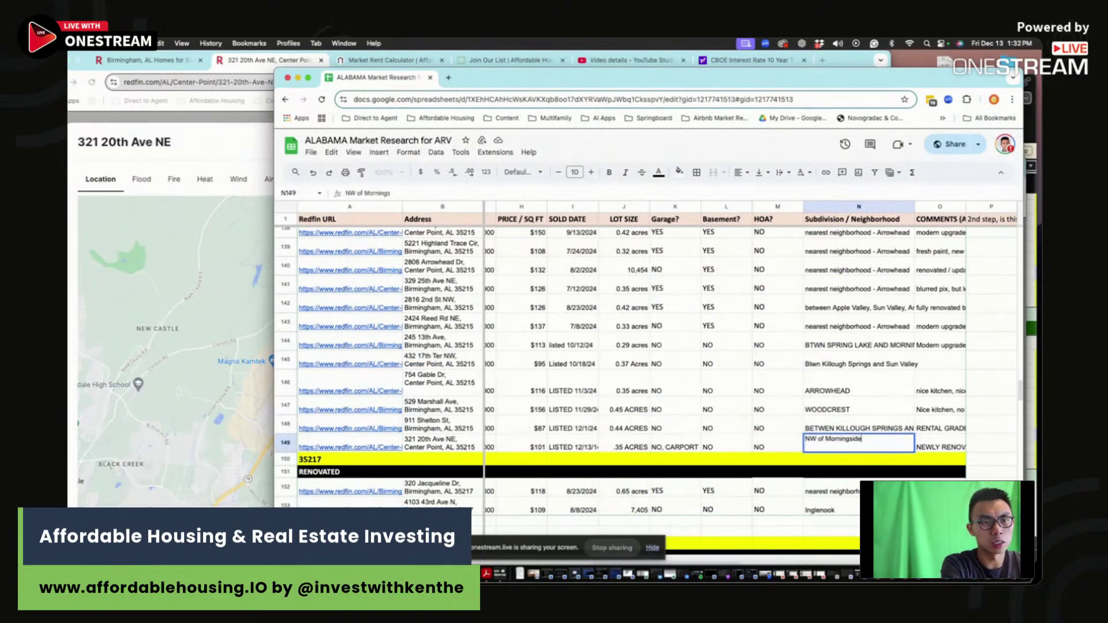
{"action": "key", "text": "Return"}
{"action": "key", "text": "Up"}
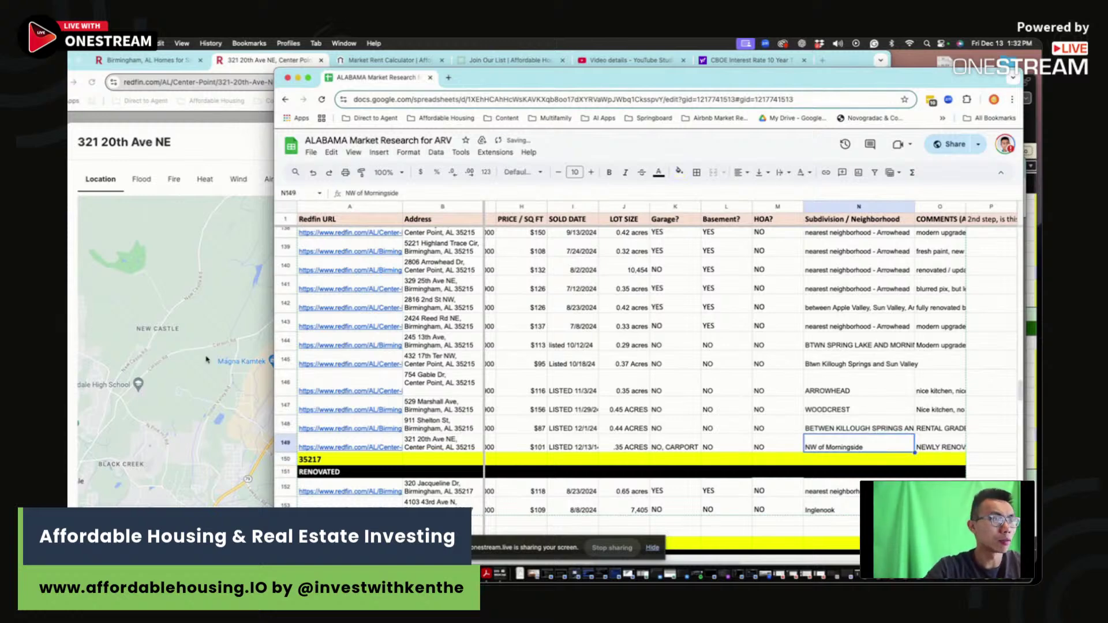
{"action": "left_click", "coordinate": [207, 358]}
{"action": "scroll", "coordinate": [537, 362], "scroll_direction": "up", "scroll_amount": 4}
Step: Zoom the Redfin map and pan around the property in satellite view
{"action": "scroll", "coordinate": [457, 358], "scroll_direction": "down", "scroll_amount": 2}
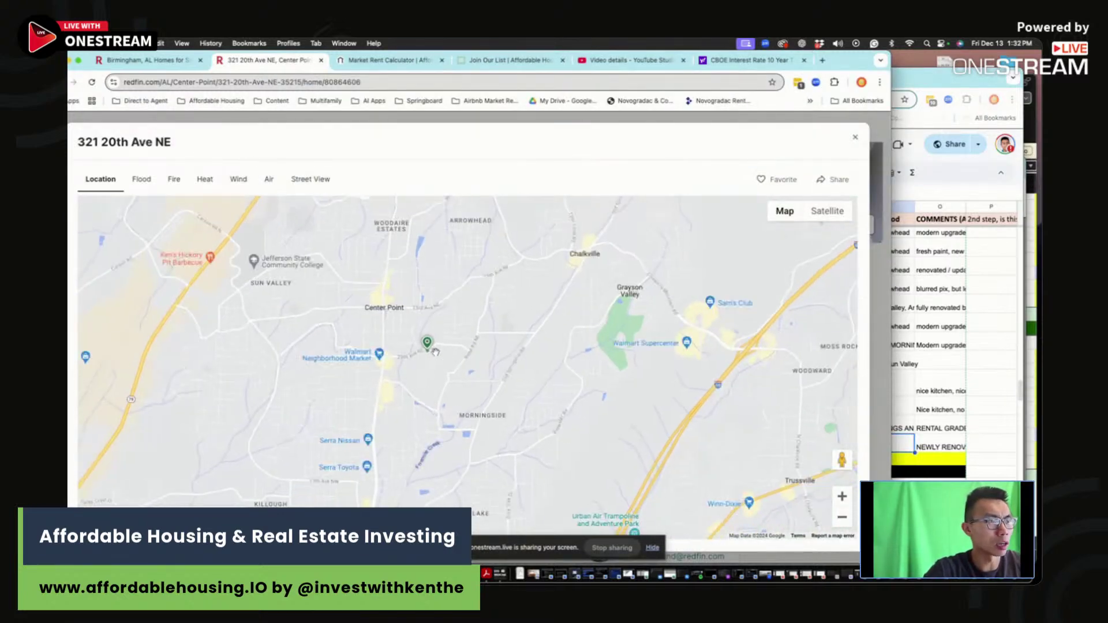
{"action": "scroll", "coordinate": [479, 337], "scroll_direction": "up", "scroll_amount": 5}
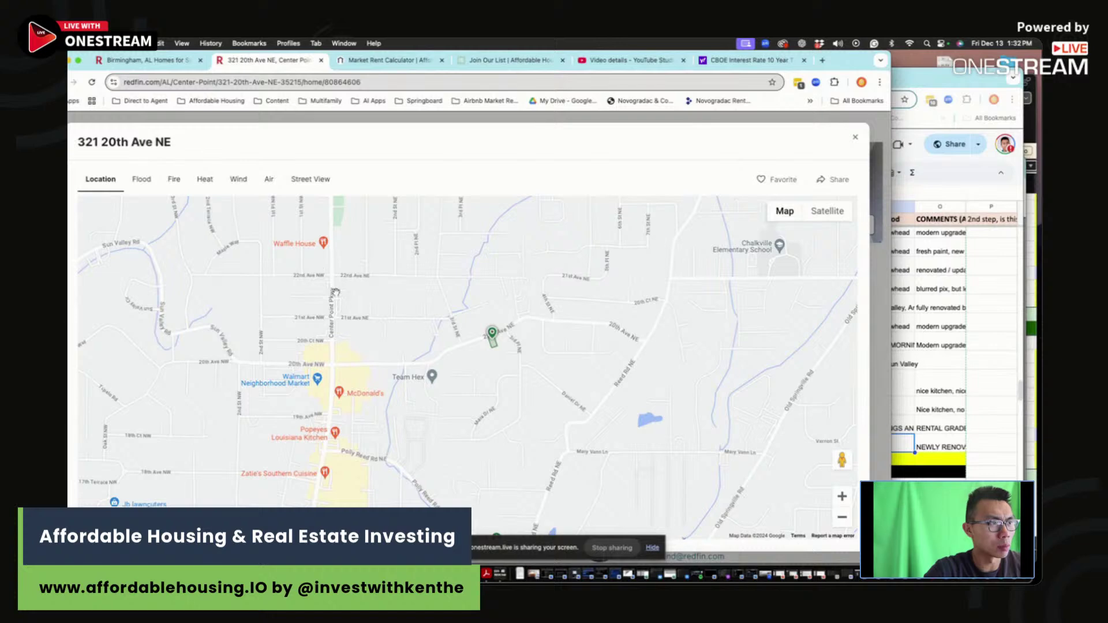
{"action": "scroll", "coordinate": [586, 388], "scroll_direction": "down", "scroll_amount": 3}
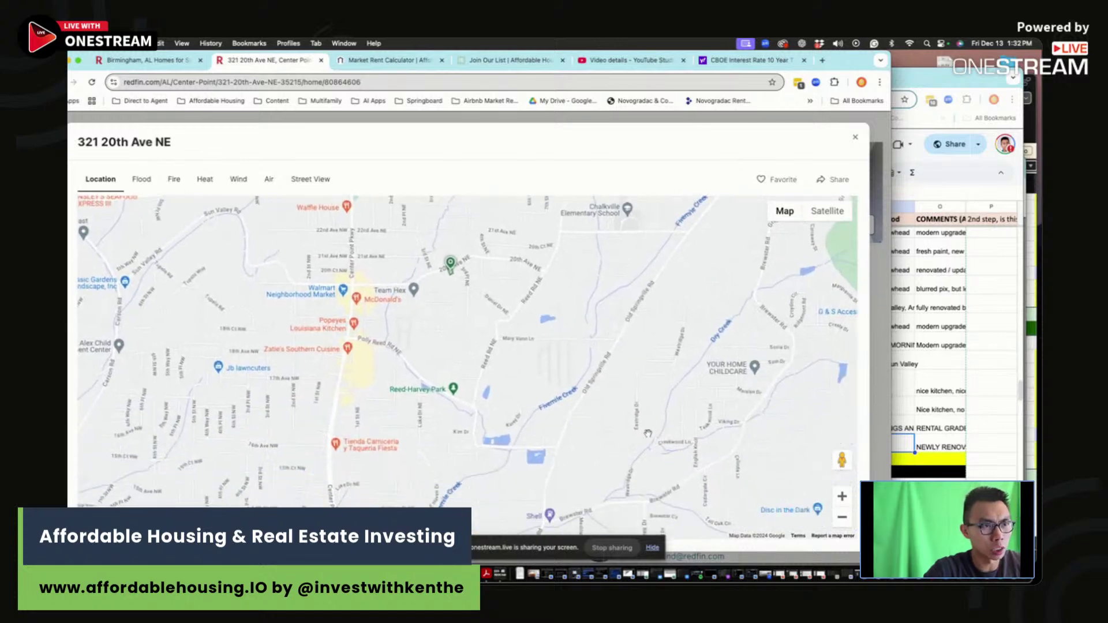
{"action": "scroll", "coordinate": [594, 322], "scroll_direction": "down", "scroll_amount": 2}
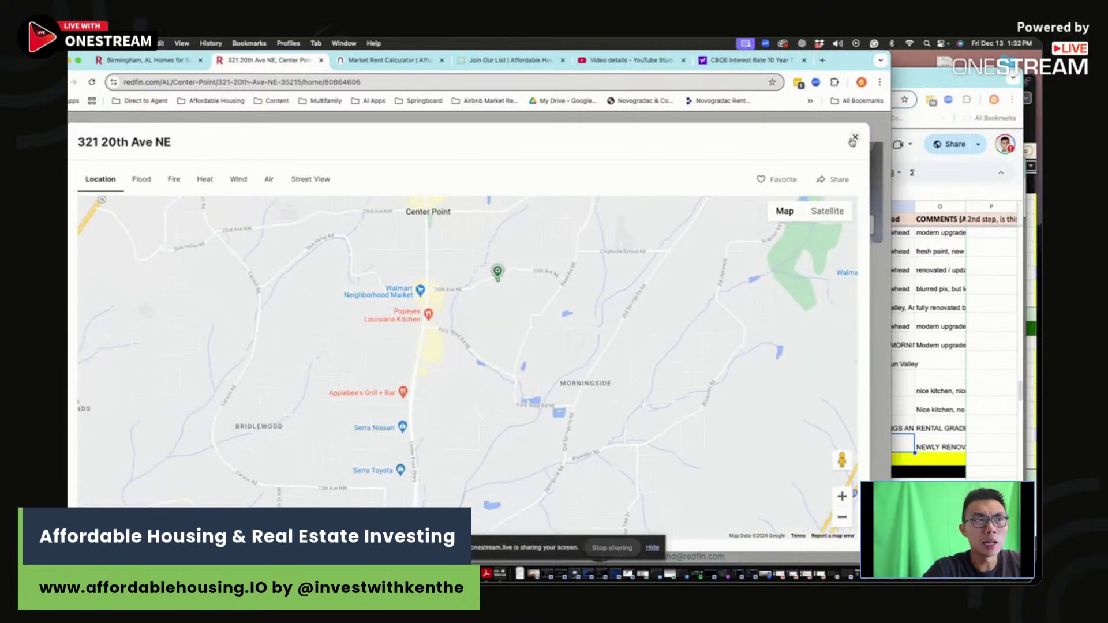
{"action": "scroll", "coordinate": [480, 279], "scroll_direction": "up", "scroll_amount": 5}
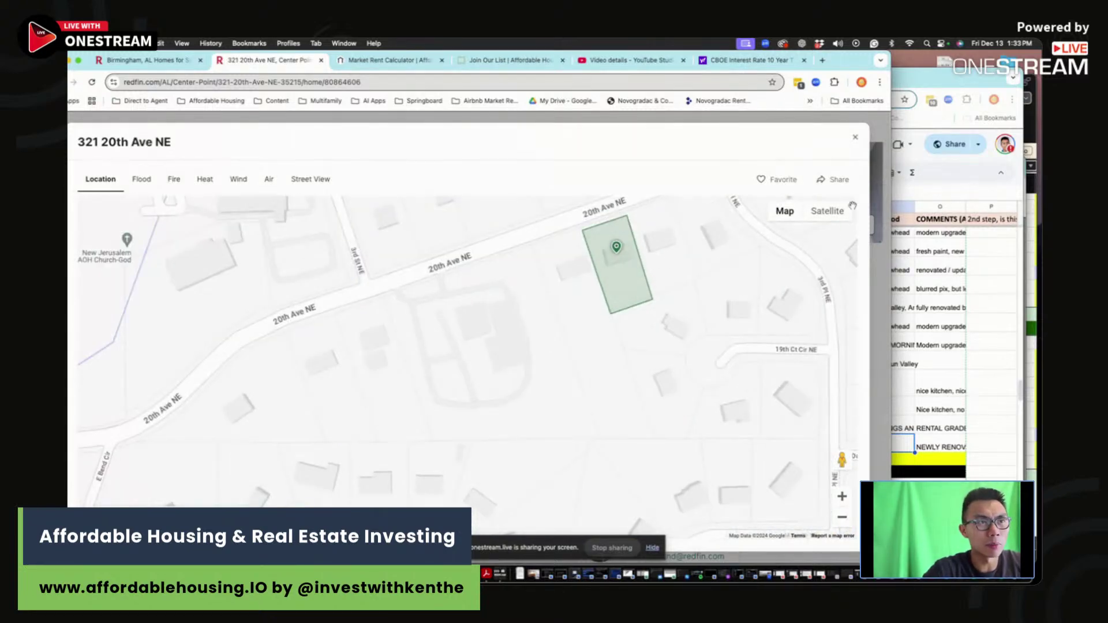
{"action": "left_click", "coordinate": [827, 211]}
{"action": "scroll", "coordinate": [682, 284], "scroll_direction": "up", "scroll_amount": 3}
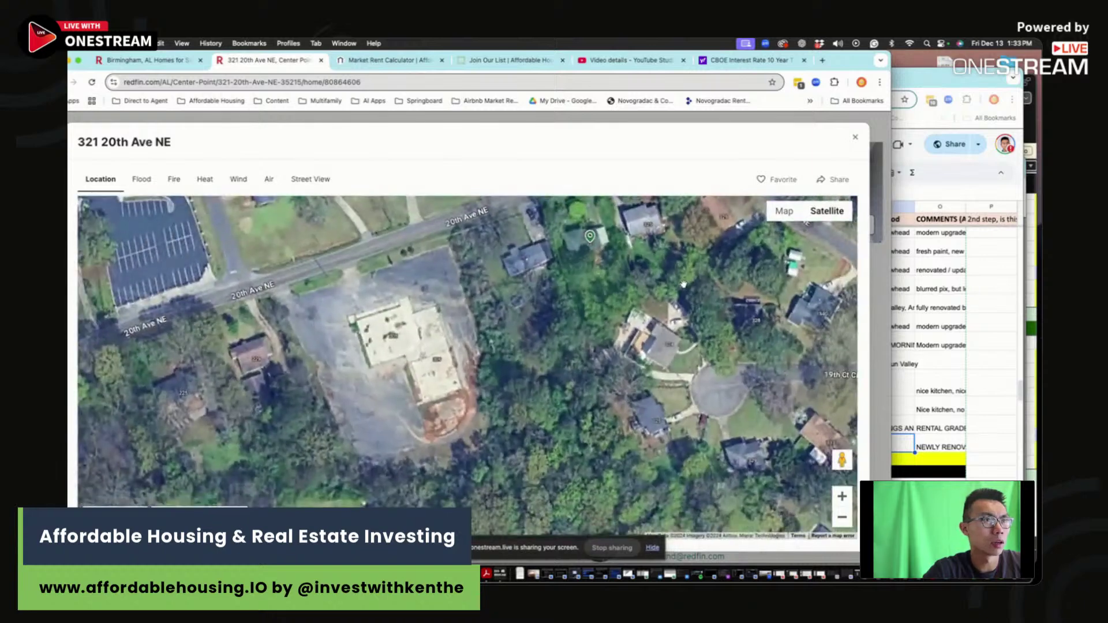
{"action": "left_click_drag", "start_coordinate": [682, 285], "coordinate": [598, 357]}
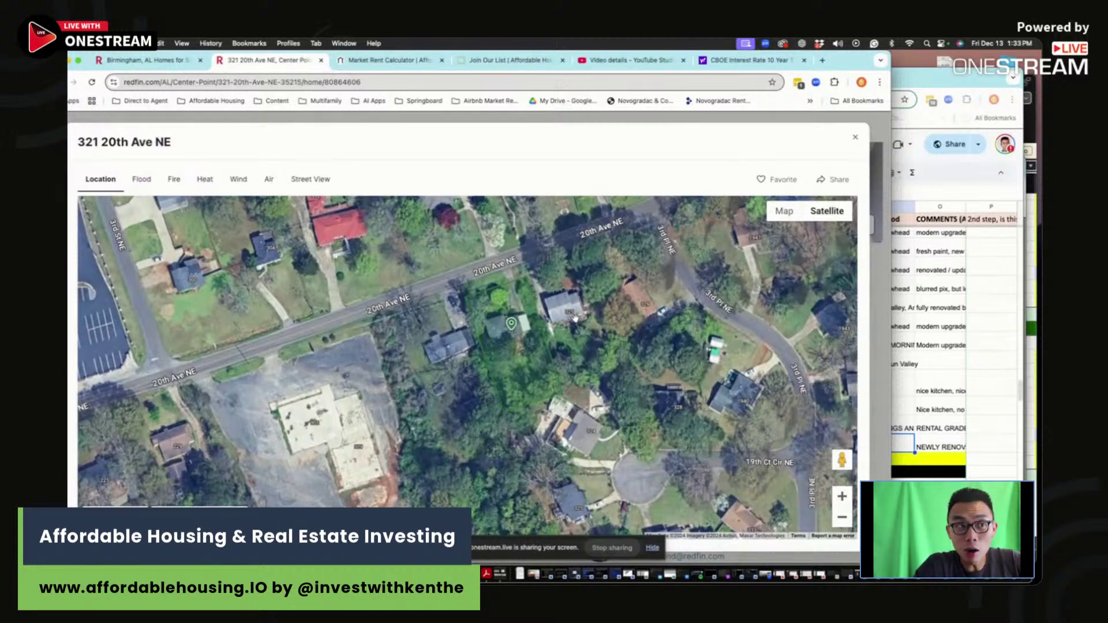
Step: Return to street view, zoom out, and close the map back to the listing
{"action": "left_click", "coordinate": [784, 211]}
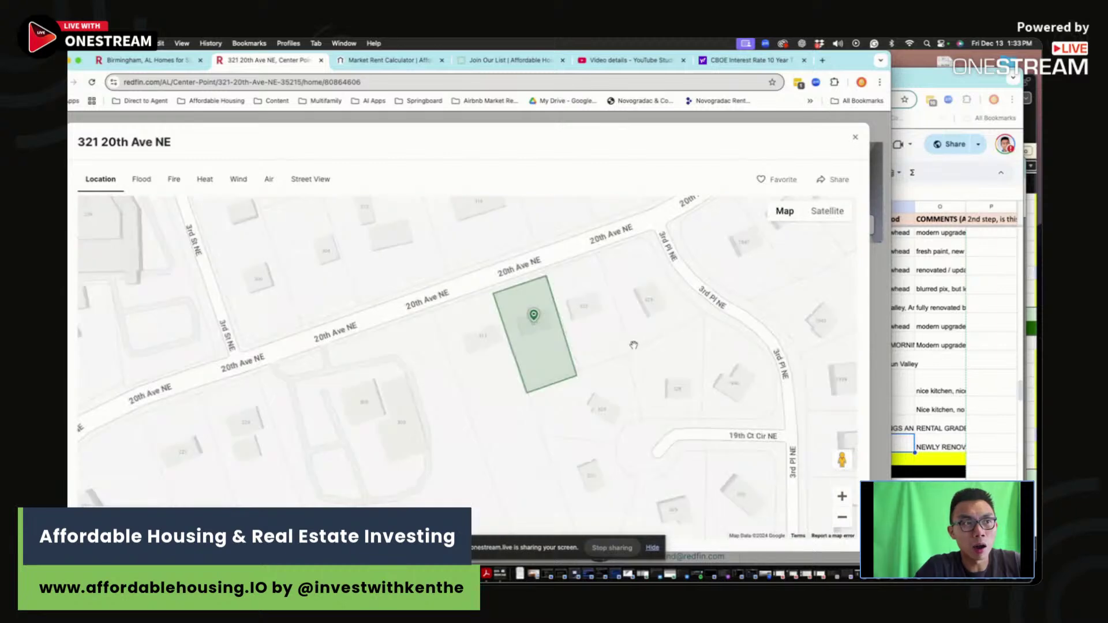
{"action": "scroll", "coordinate": [628, 343], "scroll_direction": "down", "scroll_amount": 3}
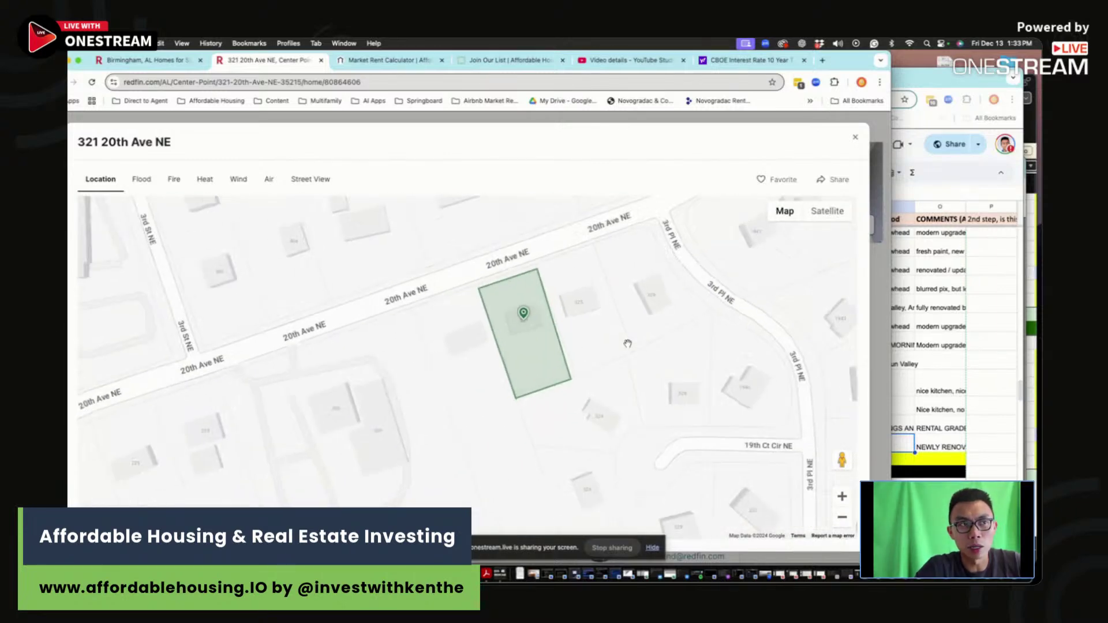
{"action": "scroll", "coordinate": [629, 342], "scroll_direction": "down", "scroll_amount": 2}
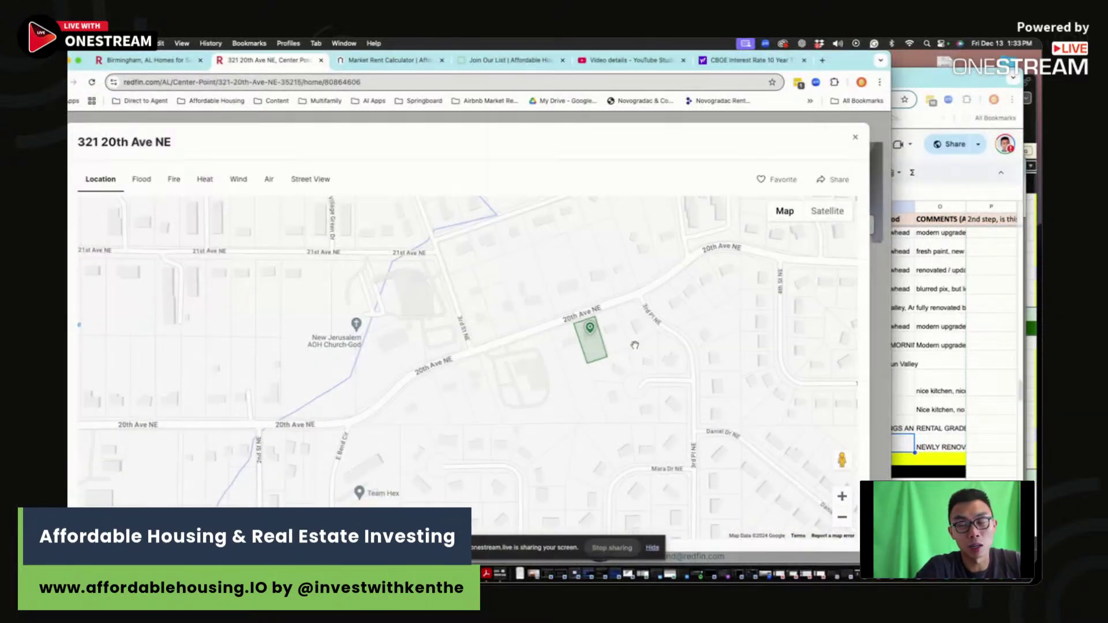
{"action": "scroll", "coordinate": [632, 339], "scroll_direction": "down", "scroll_amount": 3}
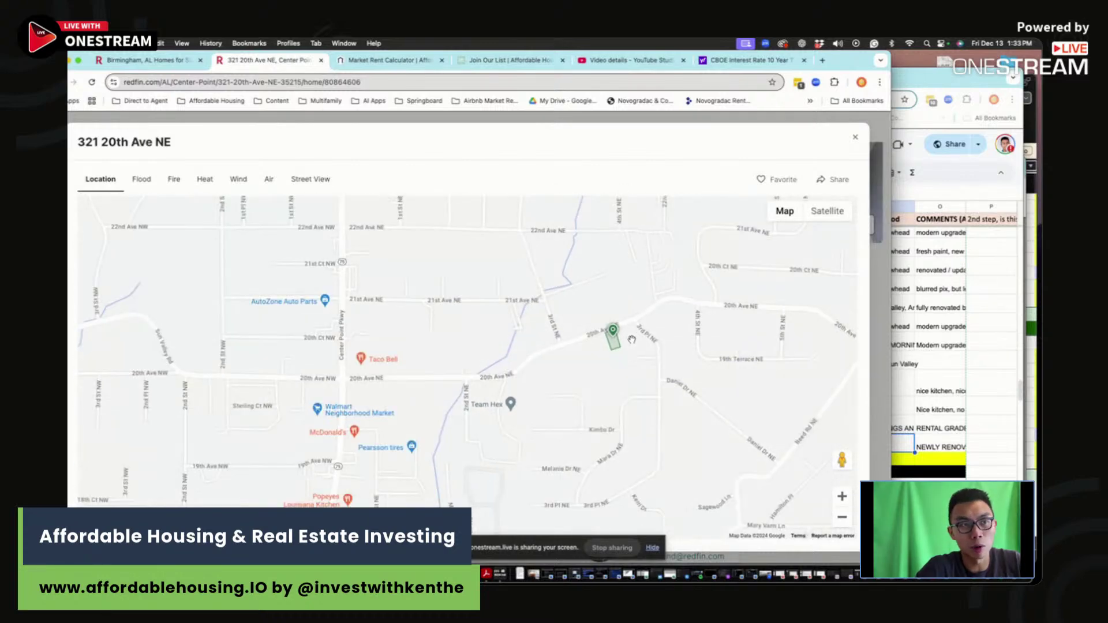
{"action": "left_click", "coordinate": [853, 140]}
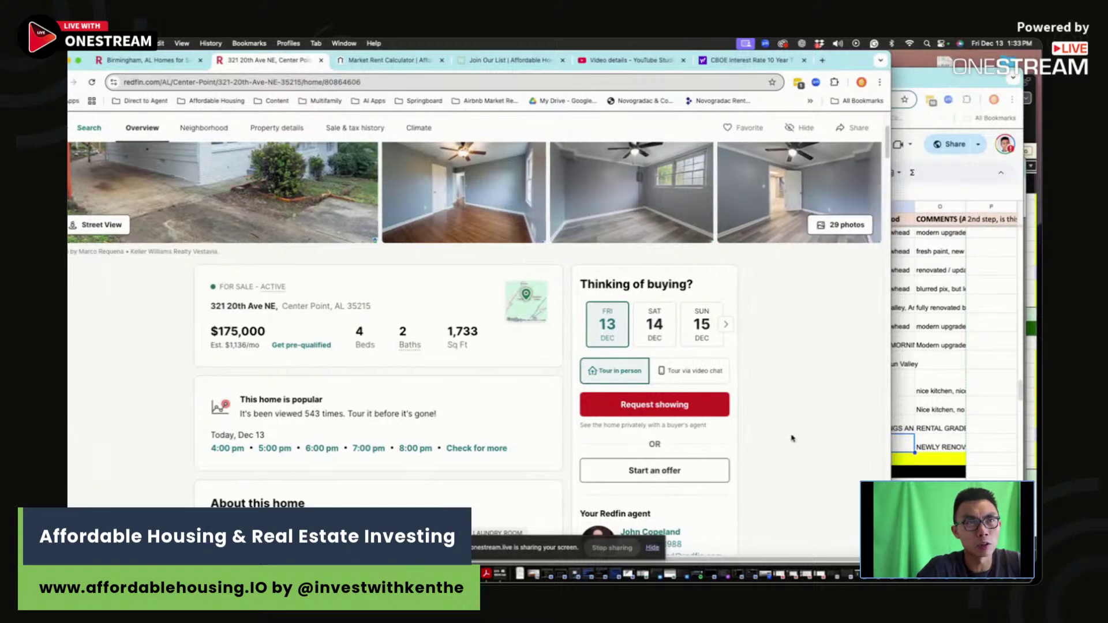
{"action": "left_click", "coordinate": [943, 385]}
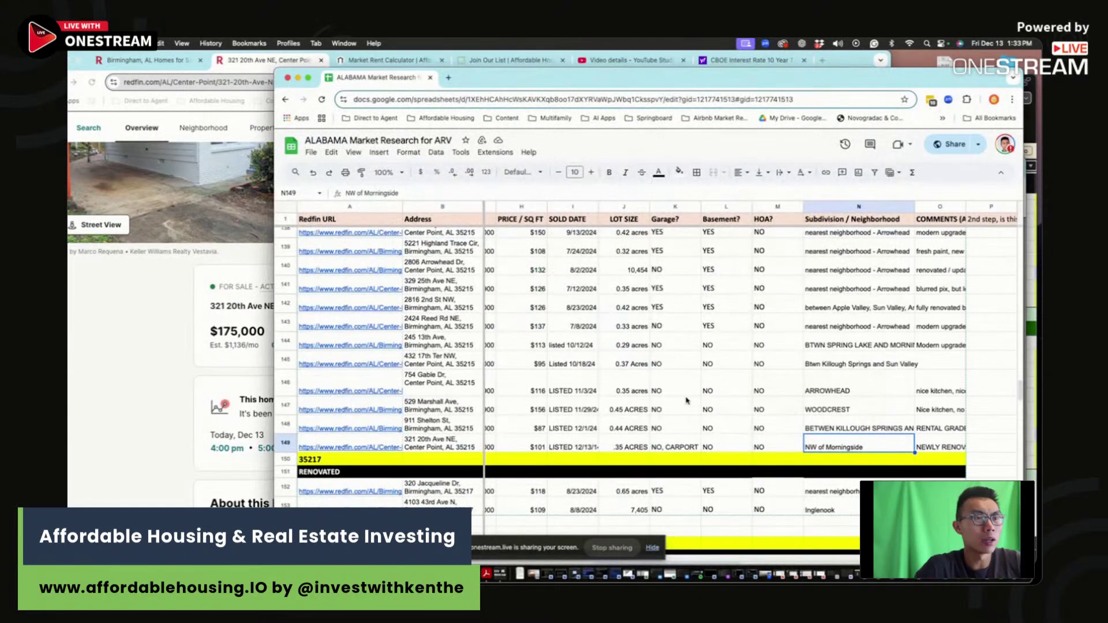
{"action": "scroll", "coordinate": [647, 421], "scroll_direction": "left", "scroll_amount": 5}
{"action": "left_click", "coordinate": [629, 445]}
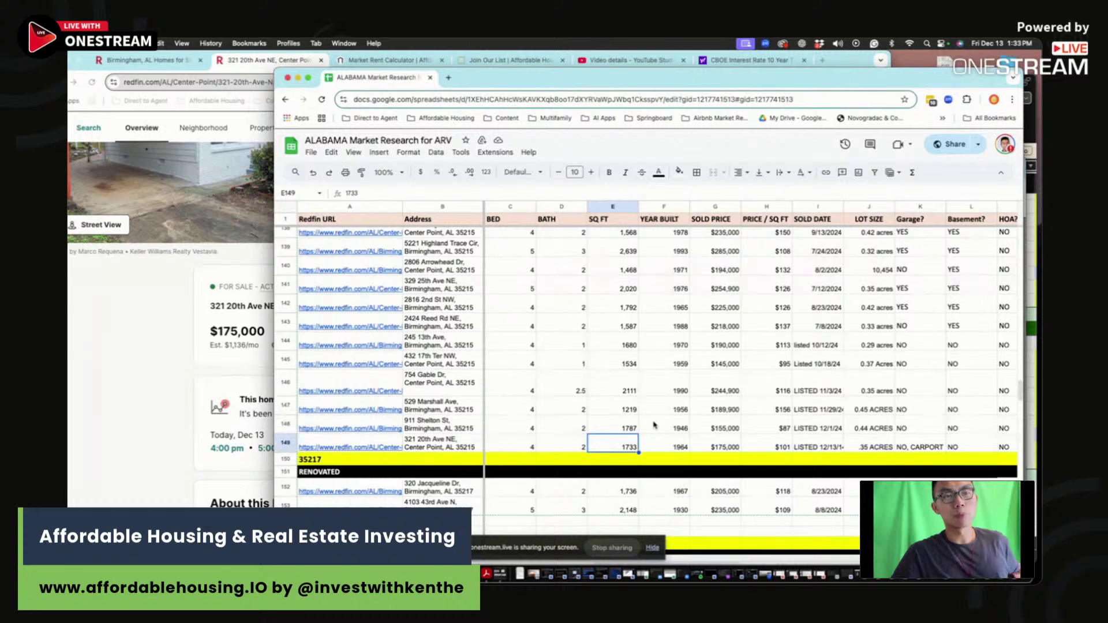
{"action": "left_click", "coordinate": [415, 445]}
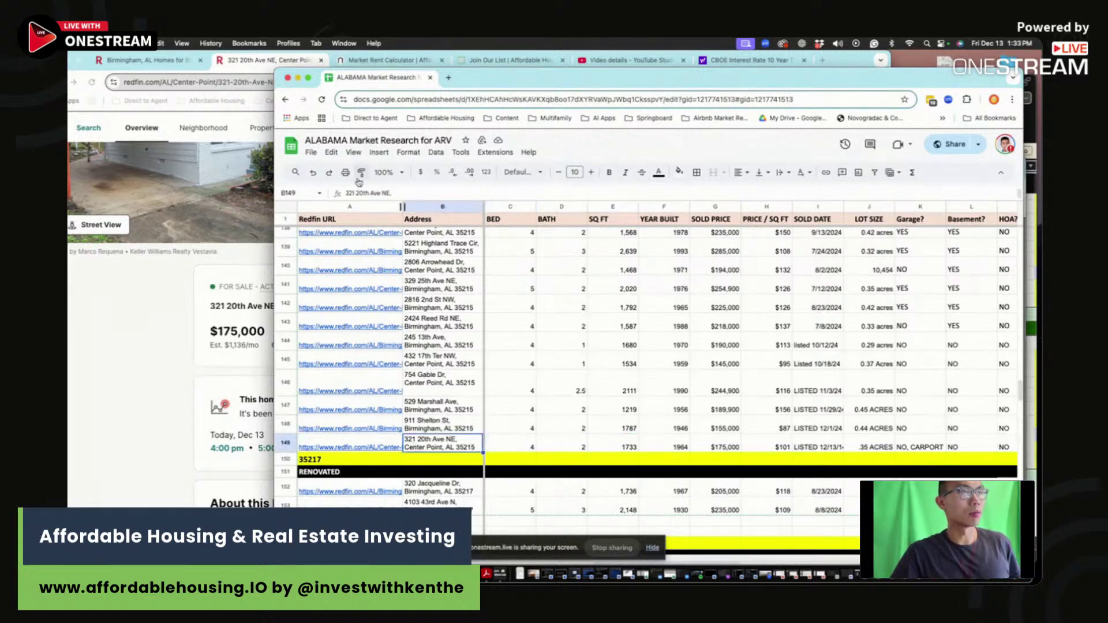
{"action": "left_click", "coordinate": [679, 172]}
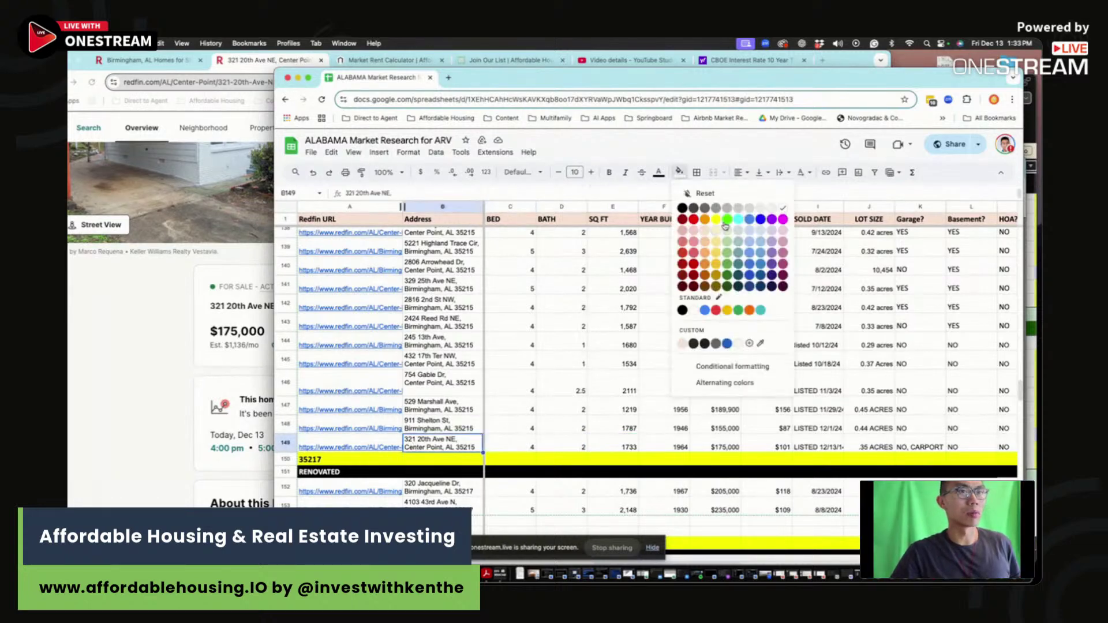
{"action": "left_click", "coordinate": [725, 221]}
Step: Compare the 2111 sq ft and 1946 year-built comps, then go to Excel
{"action": "left_click", "coordinate": [637, 379]}
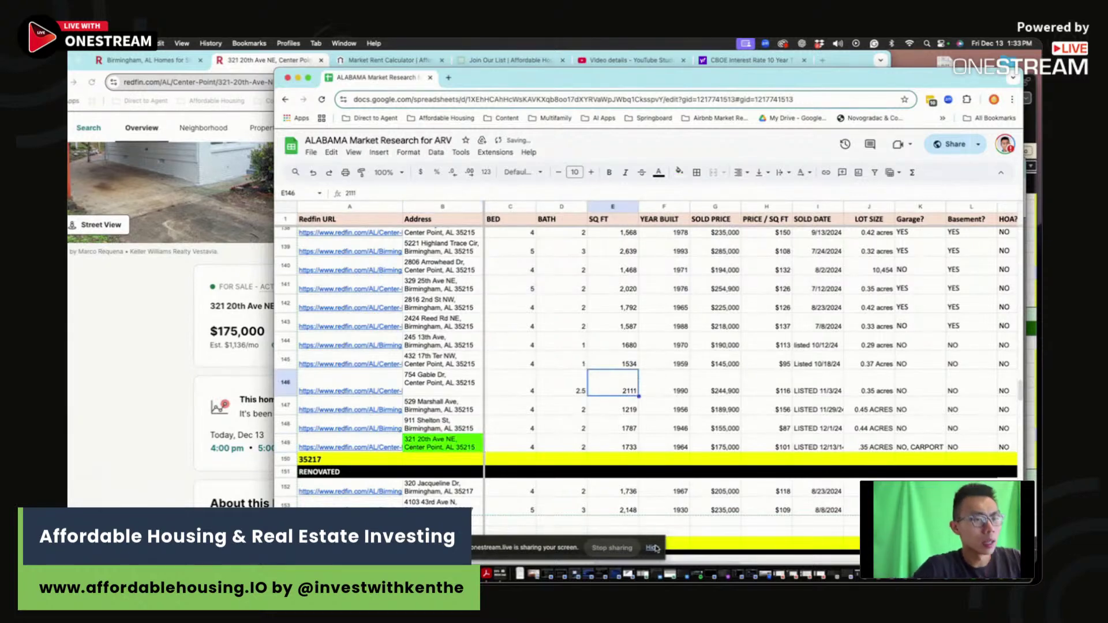
{"action": "left_click", "coordinate": [664, 427]}
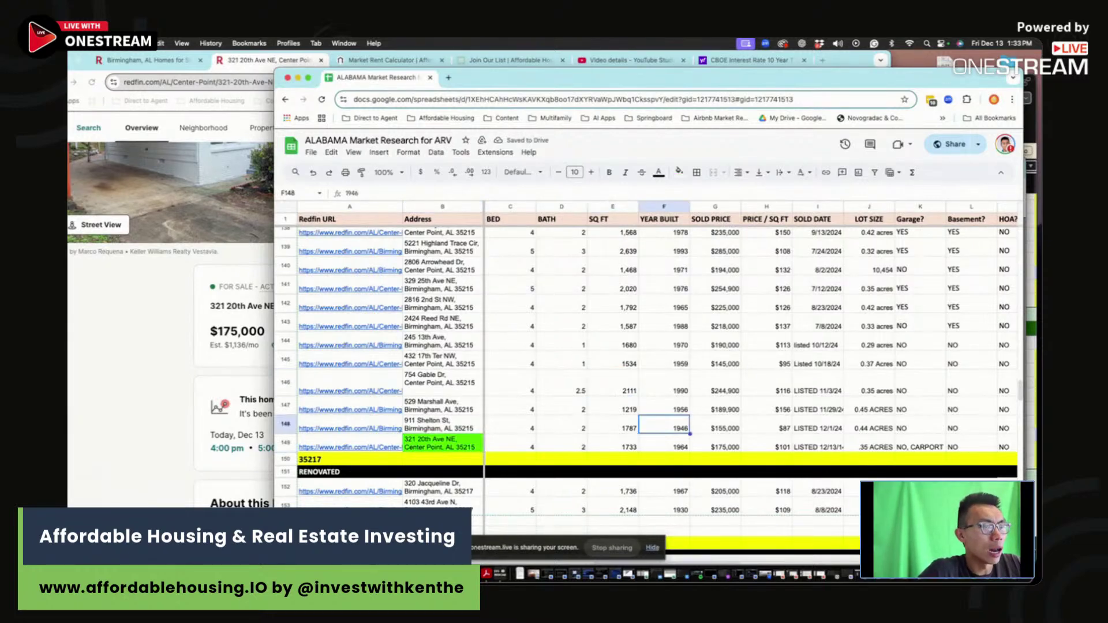
{"action": "key", "text": "super+Tab"}
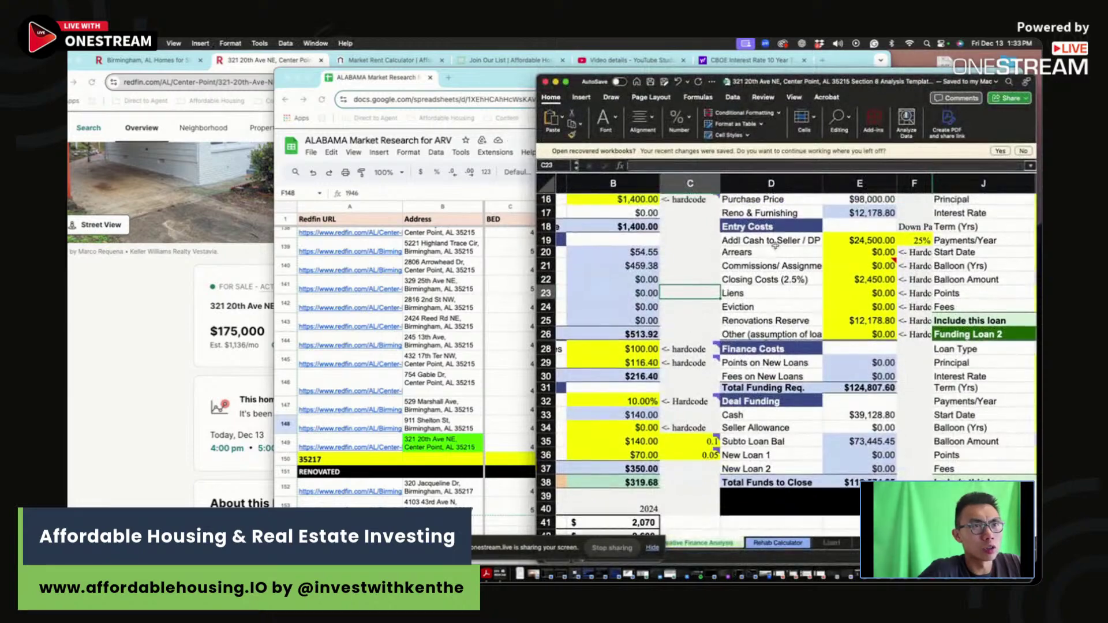
Step: Set the asking price in B4 to $175,000
{"action": "left_click", "coordinate": [313, 341]}
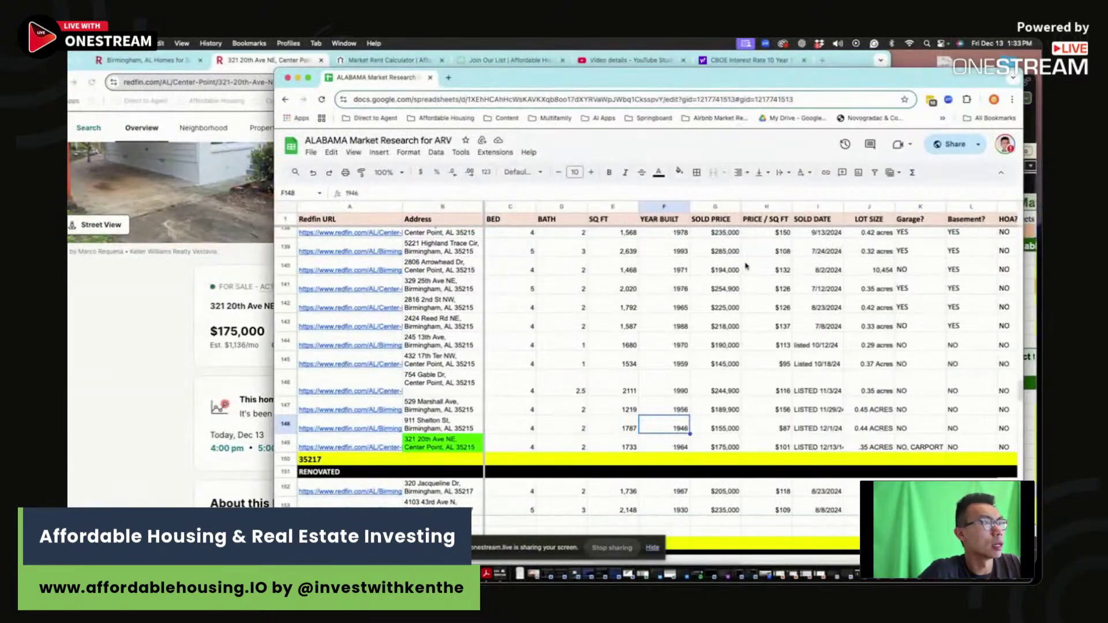
{"action": "key", "text": "super+Tab"}
{"action": "left_click", "coordinate": [635, 245]}
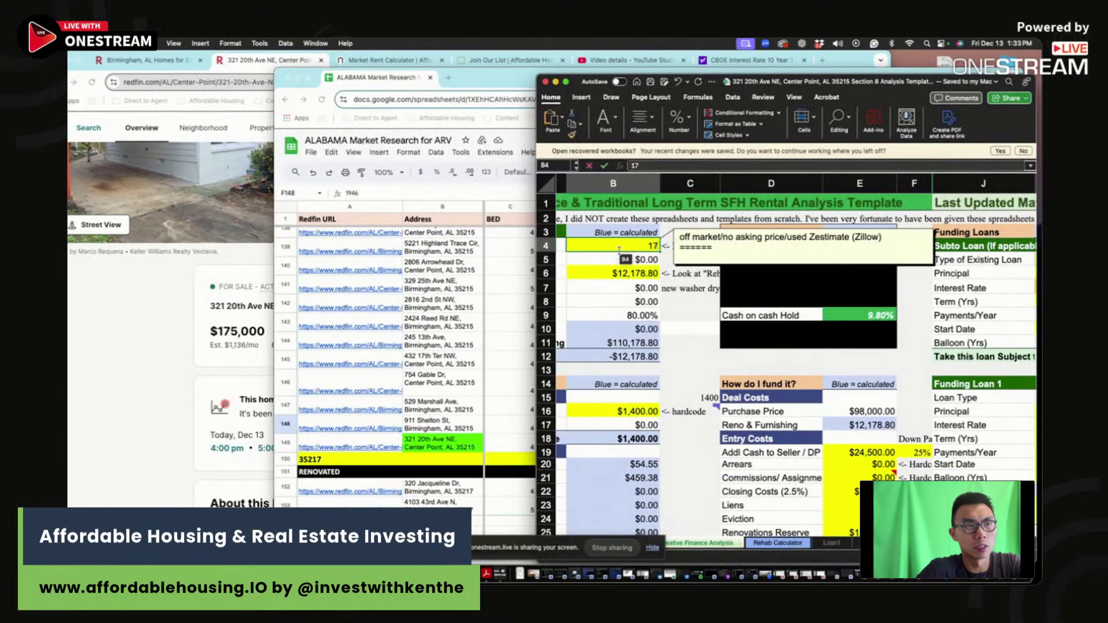
{"action": "type", "text": "175000"}
{"action": "key", "text": "Return"}
{"action": "left_click", "coordinate": [635, 273]}
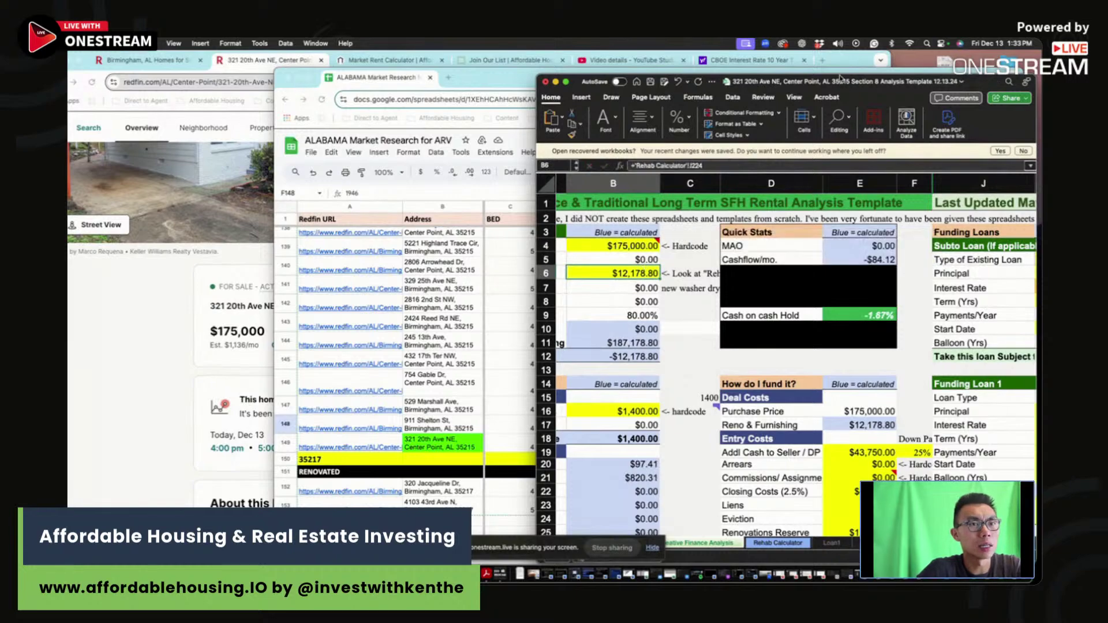
{"action": "left_click_drag", "start_coordinate": [840, 81], "coordinate": [826, 58]}
Step: On the Rehab Calculator, set toilets to 2 and zero out vinyl plank flooring and interior painting
{"action": "left_click", "coordinate": [763, 519]}
{"action": "scroll", "coordinate": [784, 344], "scroll_direction": "up", "scroll_amount": 15}
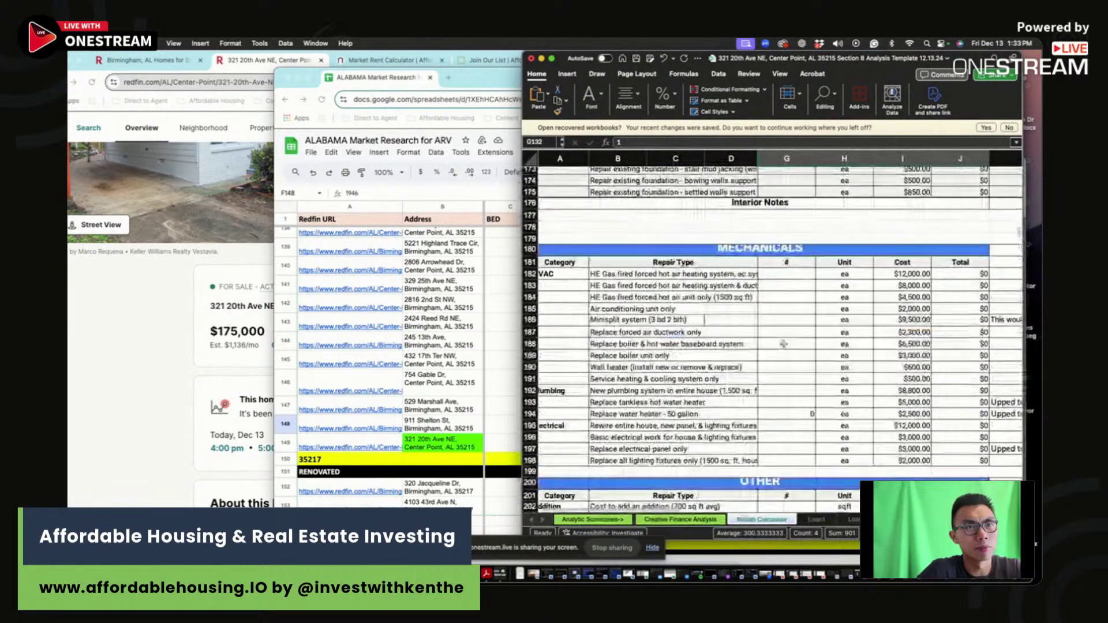
{"action": "scroll", "coordinate": [784, 344], "scroll_direction": "up", "scroll_amount": 7}
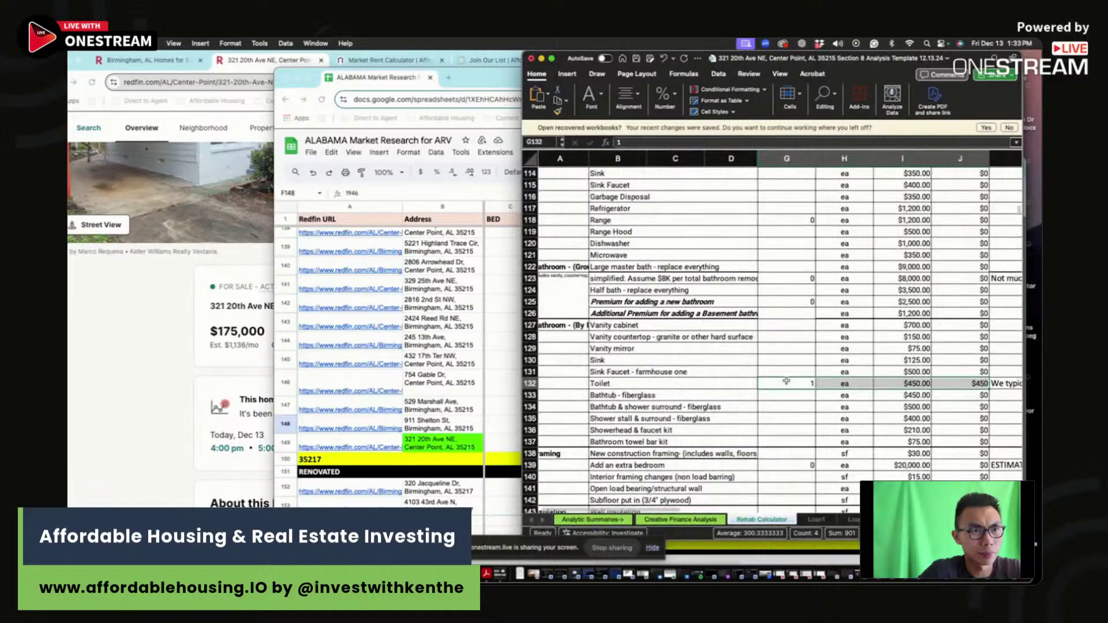
{"action": "type", "text": "2"}
{"action": "key", "text": "Return"}
{"action": "scroll", "coordinate": [803, 324], "scroll_direction": "up", "scroll_amount": 10}
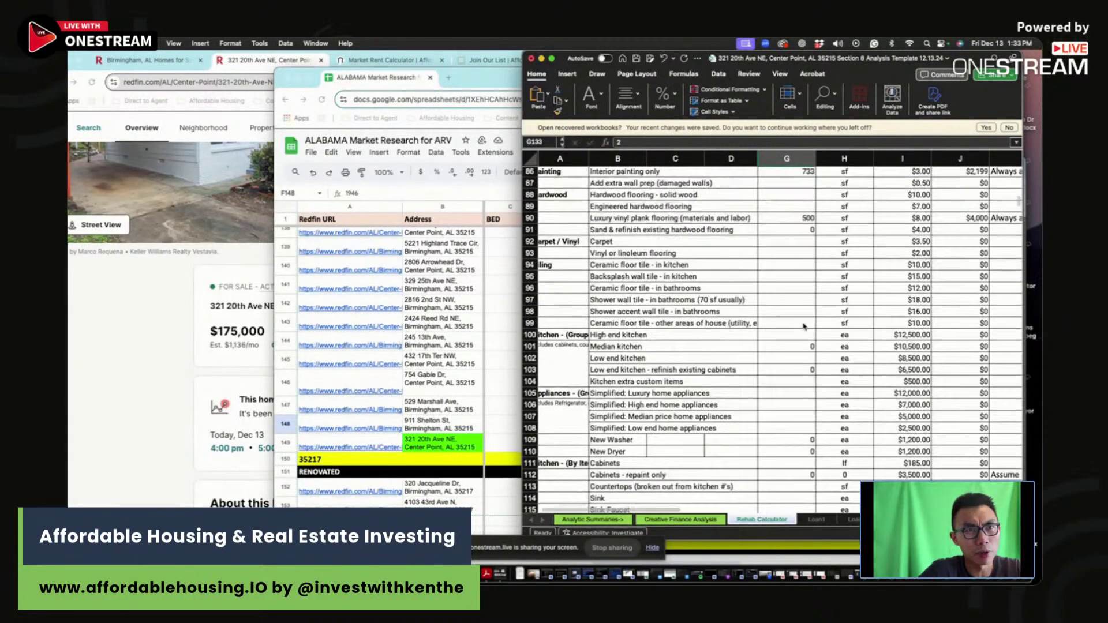
{"action": "left_click", "coordinate": [804, 272]}
{"action": "type", "text": "0"}
{"action": "key", "text": "Return"}
{"action": "left_click", "coordinate": [805, 226]}
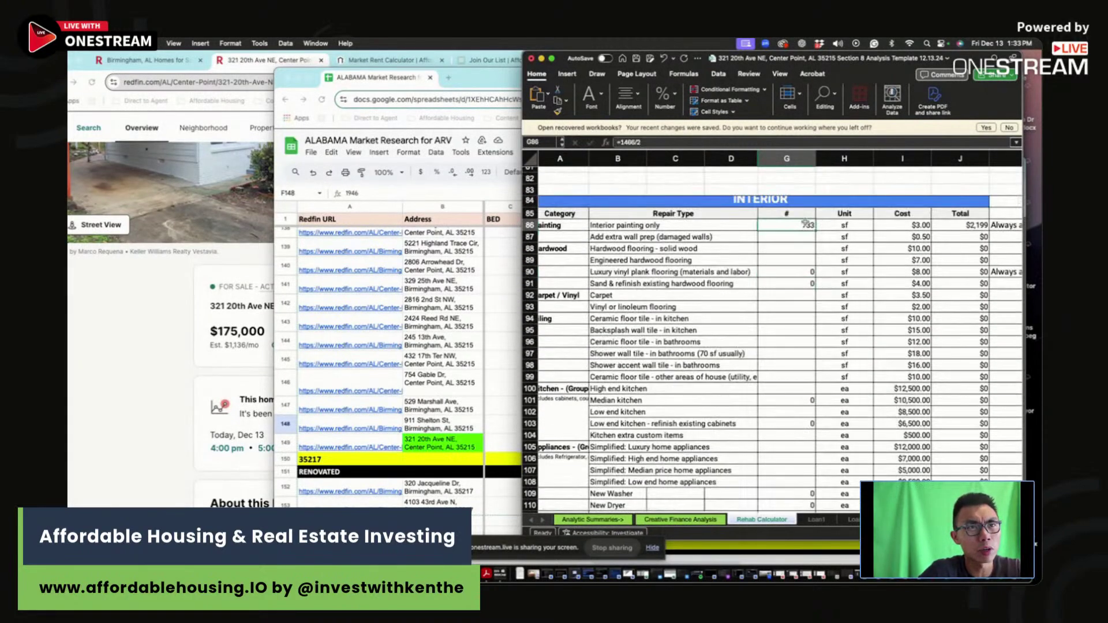
{"action": "type", "text": "0"}
{"action": "key", "text": "Return"}
Step: Set hard roof repair quantity to 1 and return to Creative Finance Analysis showing $3,480 reno costs
{"action": "scroll", "coordinate": [788, 260], "scroll_direction": "up", "scroll_amount": 15}
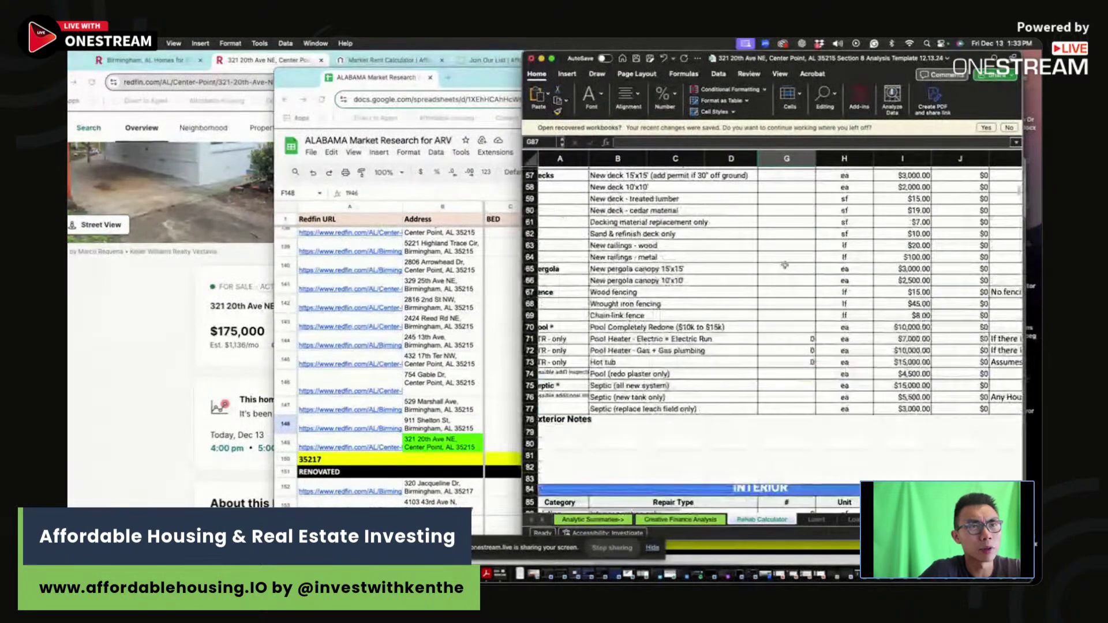
{"action": "left_click", "coordinate": [782, 289]}
{"action": "scroll", "coordinate": [781, 289], "scroll_direction": "up", "scroll_amount": 12}
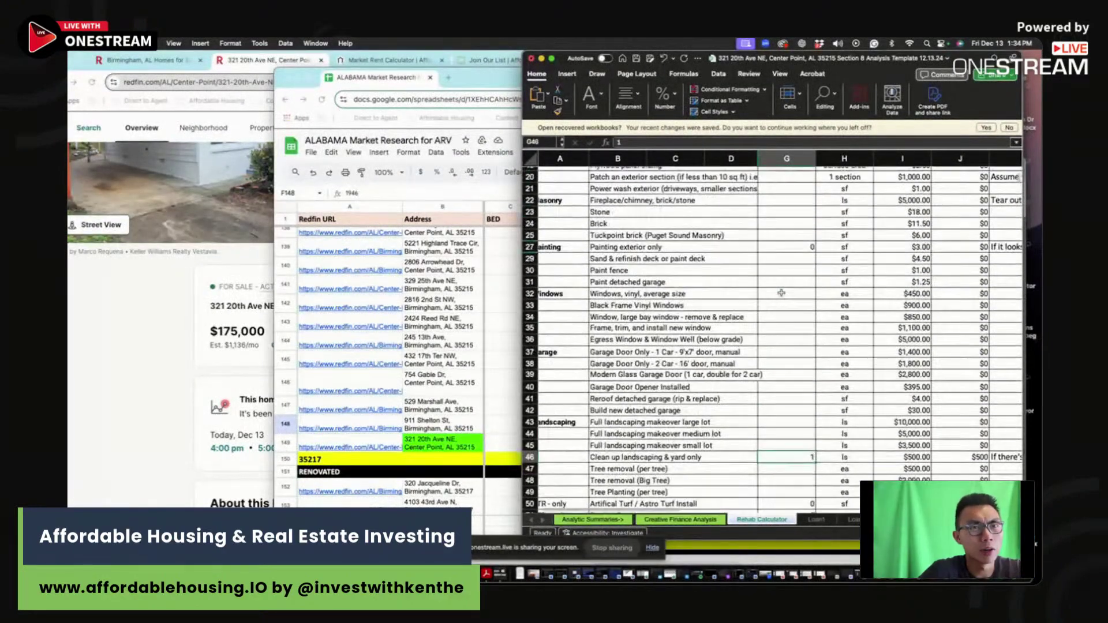
{"action": "left_click", "coordinate": [795, 241]}
{"action": "type", "text": "1"}
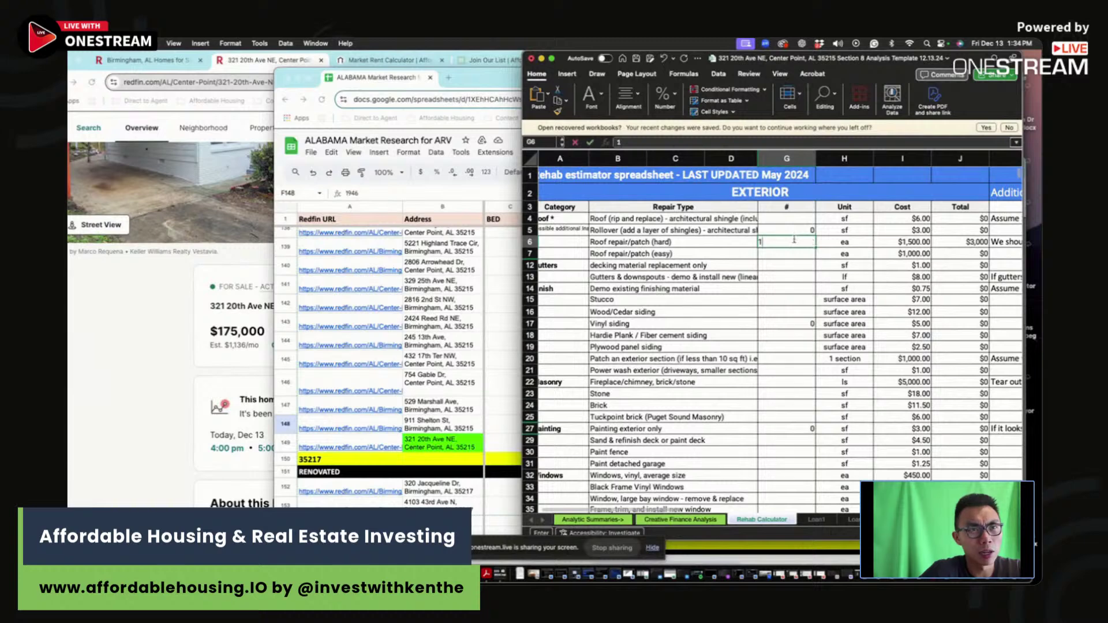
{"action": "key", "text": "Return"}
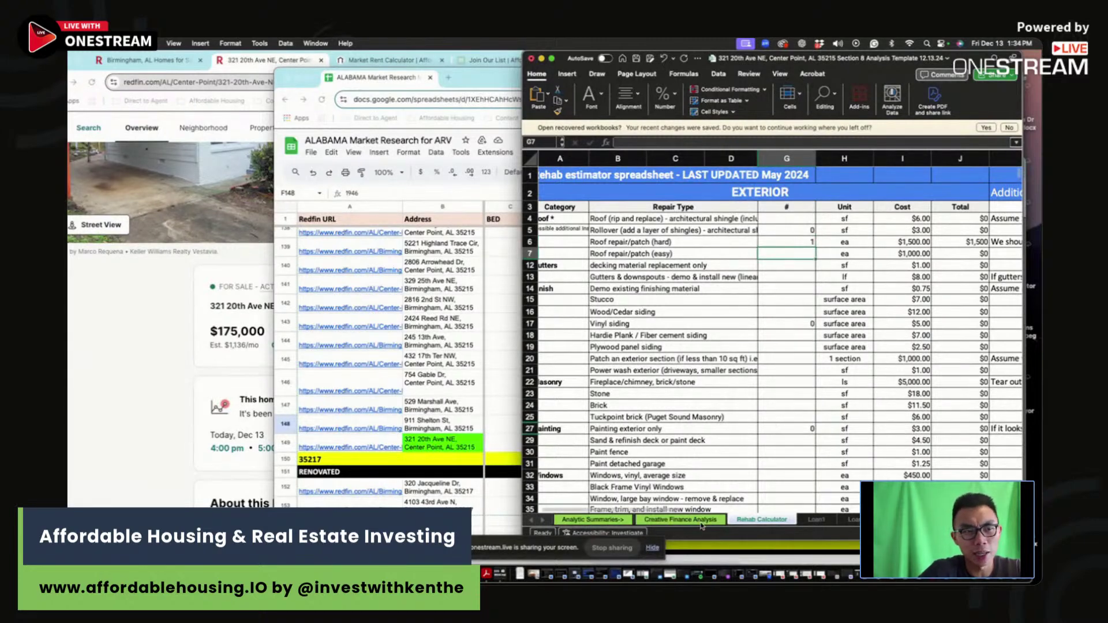
{"action": "left_click", "coordinate": [700, 521]}
{"action": "left_click", "coordinate": [701, 315]}
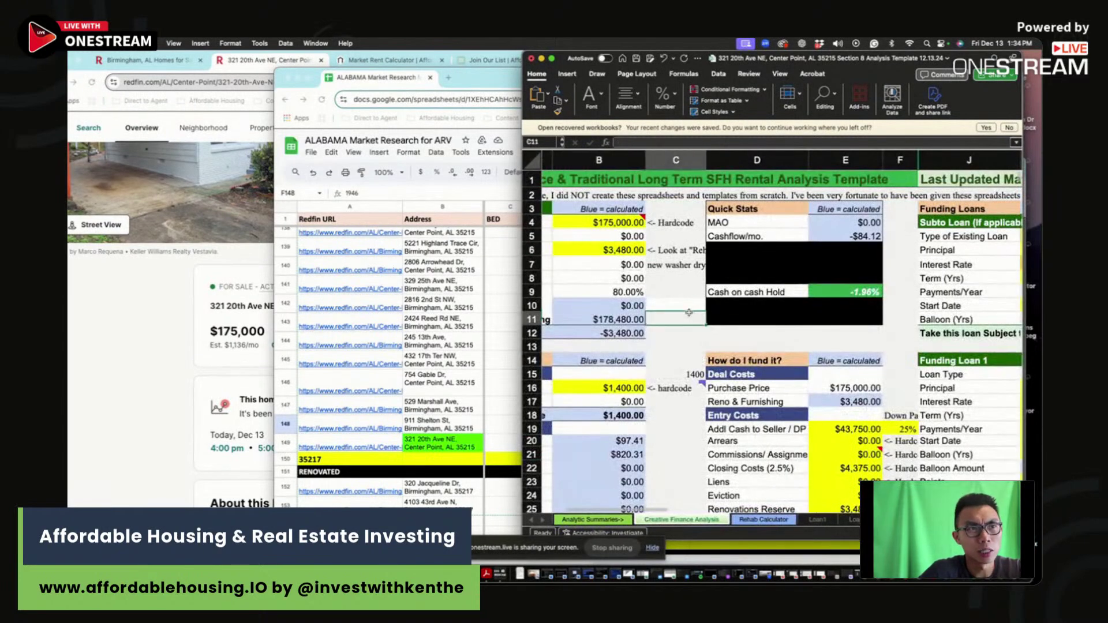
{"action": "scroll", "coordinate": [701, 314], "scroll_direction": "left", "scroll_amount": 3}
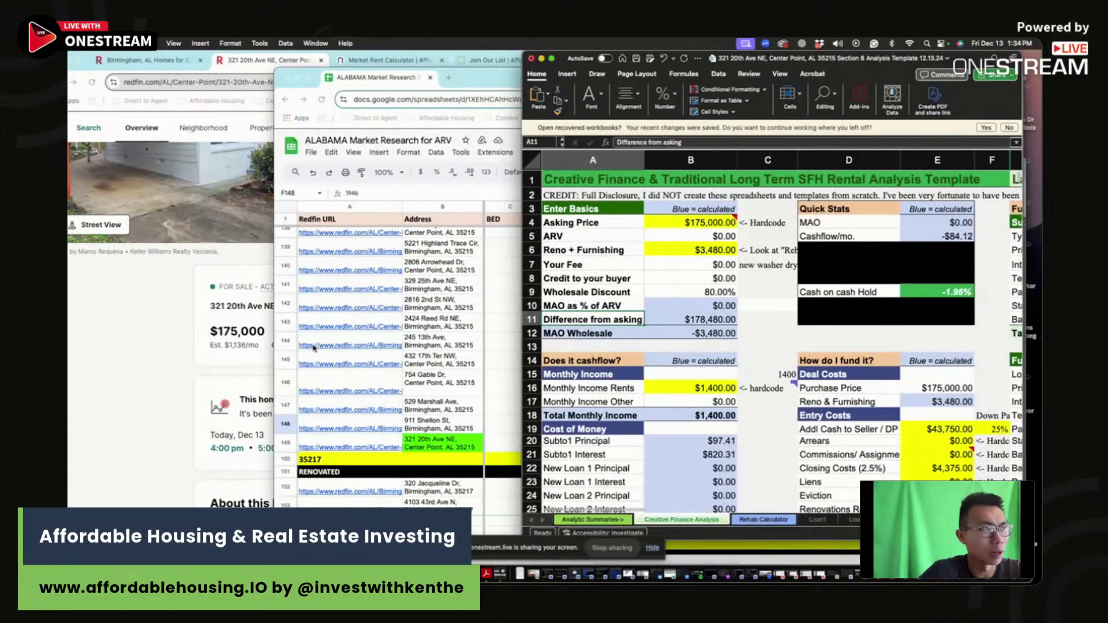
{"action": "left_click", "coordinate": [139, 336]}
{"action": "left_click", "coordinate": [396, 62]}
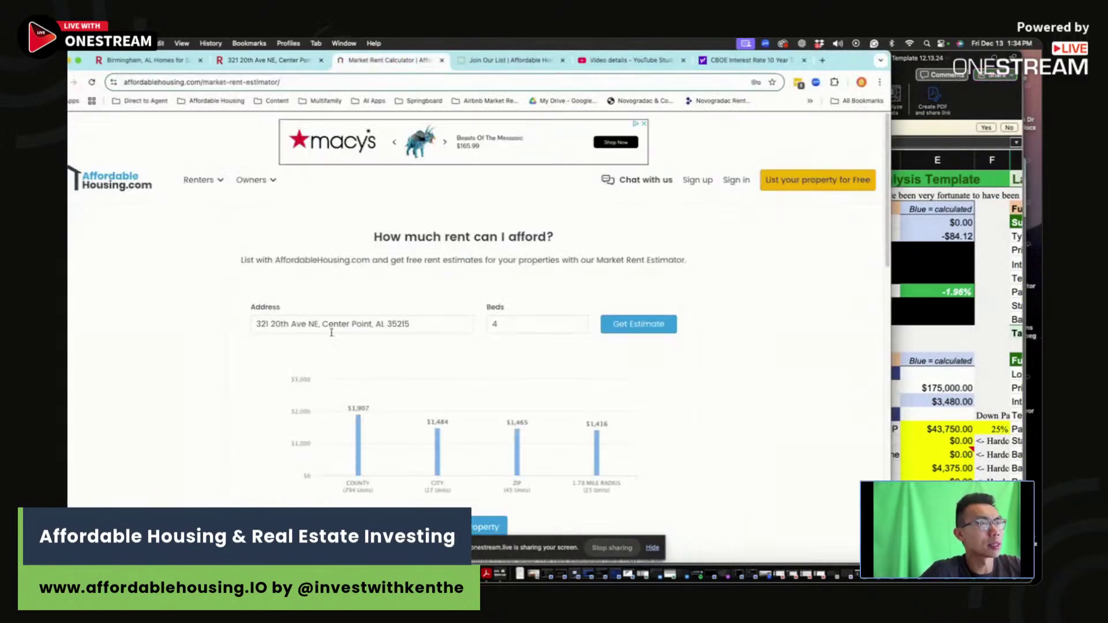
{"action": "mouse_move", "coordinate": [255, 180]}
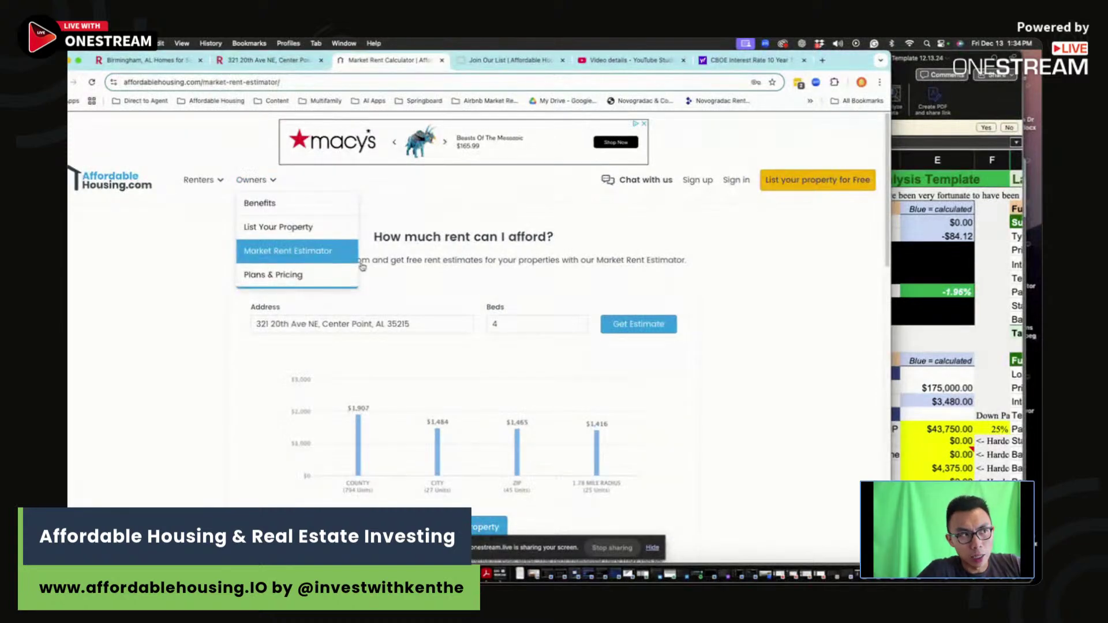
{"action": "left_click", "coordinate": [663, 327]}
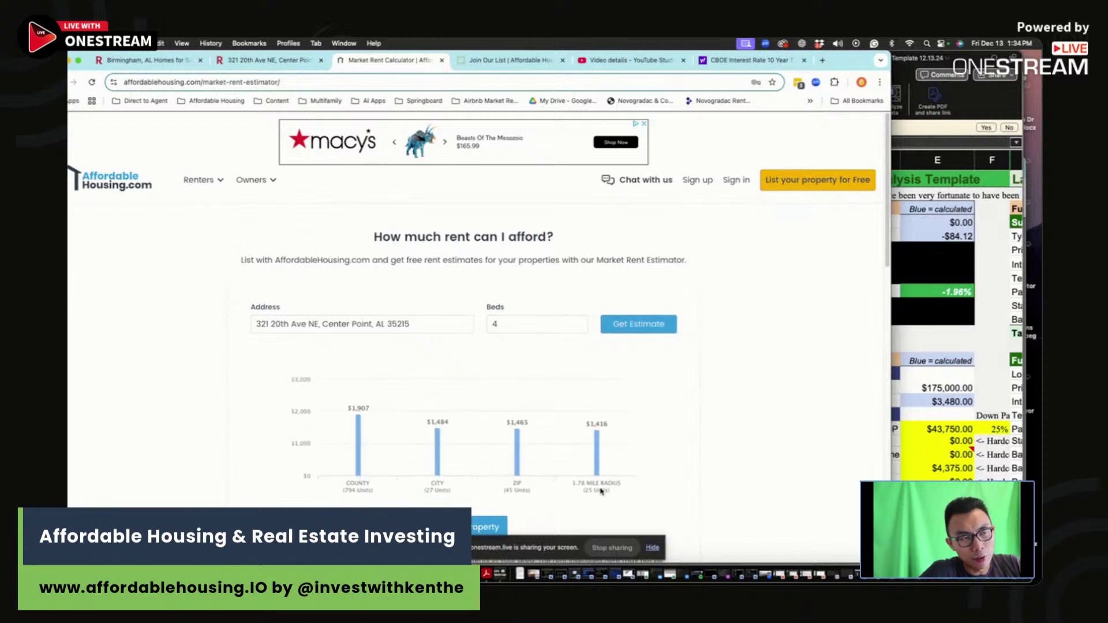
Step: Re-enter $1,400 as the monthly rent in Excel cell B16
{"action": "left_click", "coordinate": [953, 378]}
{"action": "left_click", "coordinate": [684, 391]}
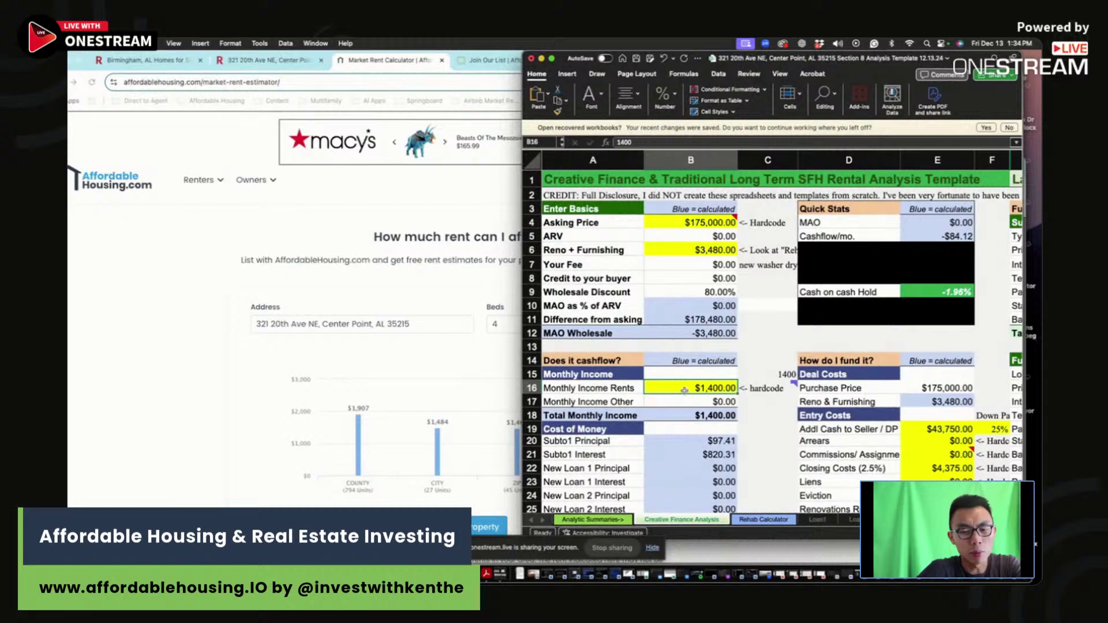
{"action": "type", "text": "1400"}
{"action": "left_click", "coordinate": [786, 402]}
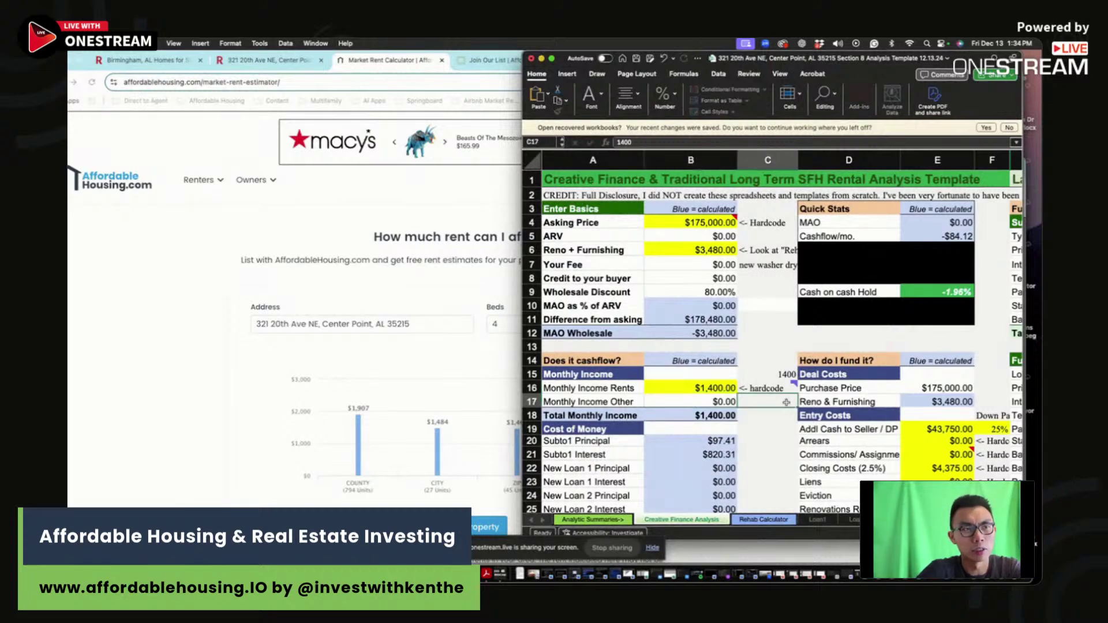
{"action": "scroll", "coordinate": [786, 403], "scroll_direction": "down", "scroll_amount": 5}
{"action": "left_click", "coordinate": [305, 345]}
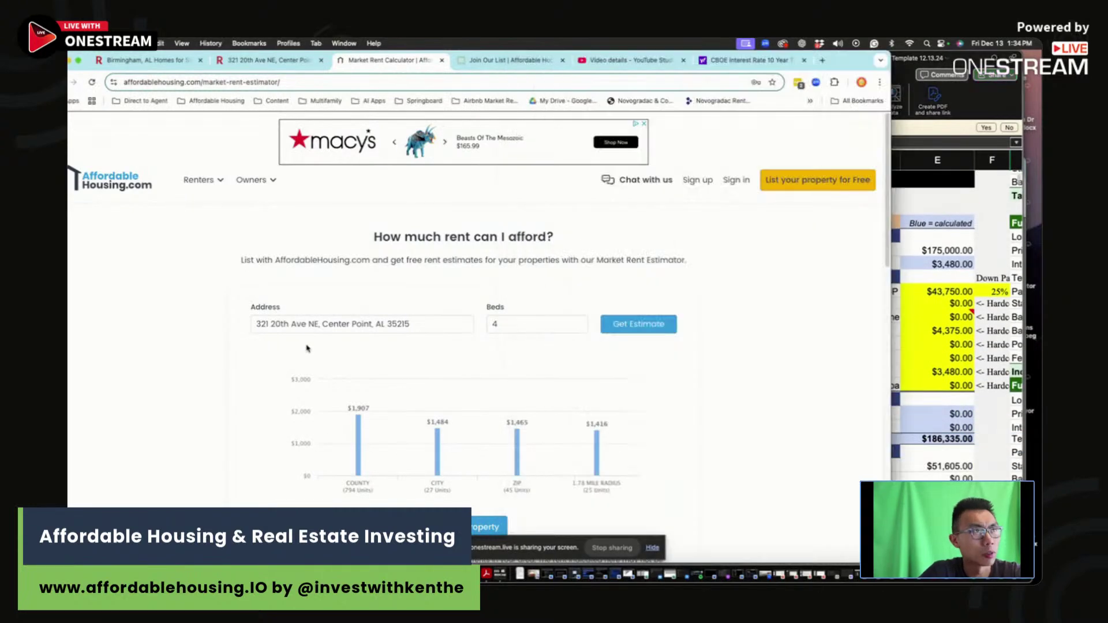
Step: Check the listing's tax figure and enter $88 as Monthly Property Taxes in B28
{"action": "left_click", "coordinate": [279, 60]}
{"action": "scroll", "coordinate": [487, 352], "scroll_direction": "down", "scroll_amount": 10}
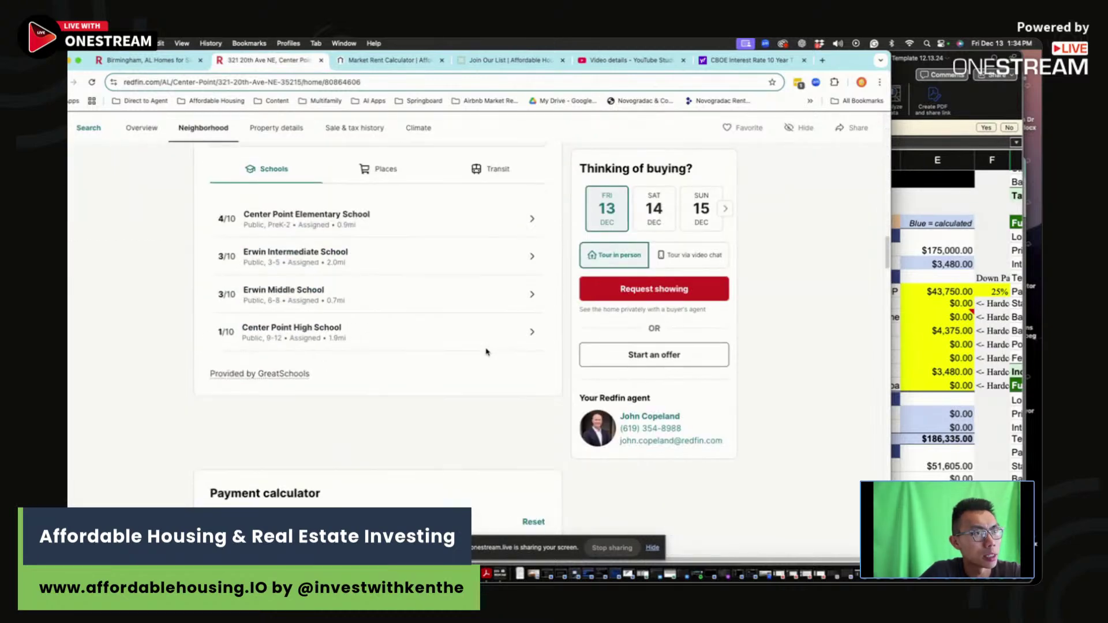
{"action": "scroll", "coordinate": [486, 351], "scroll_direction": "down", "scroll_amount": 7}
{"action": "scroll", "coordinate": [548, 260], "scroll_direction": "up", "scroll_amount": 1}
{"action": "left_click_drag", "start_coordinate": [535, 256], "coordinate": [562, 258]}
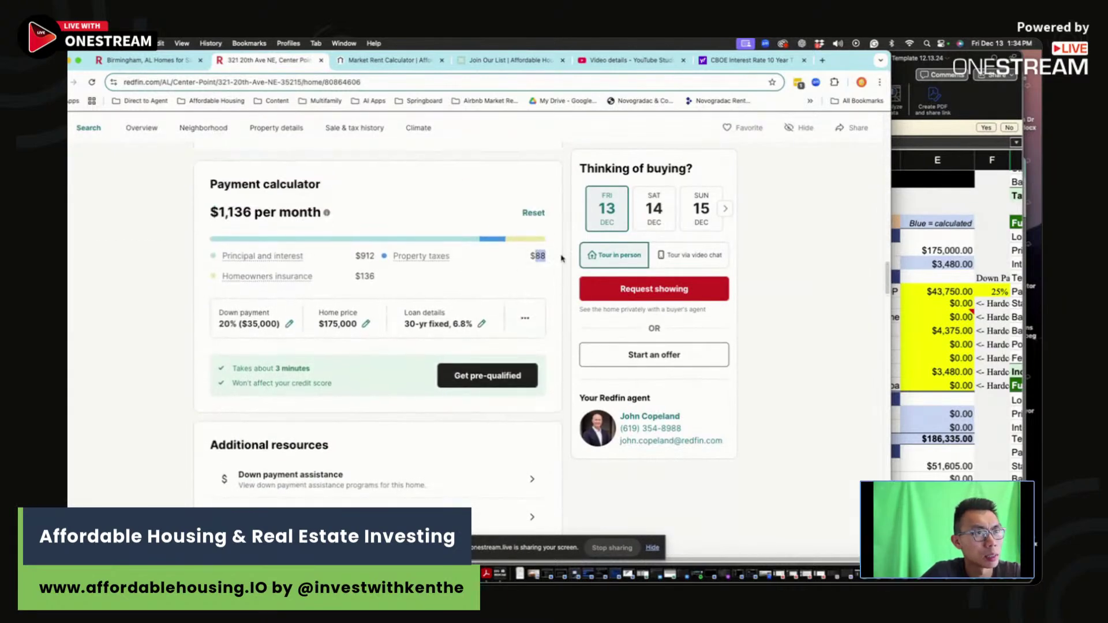
{"action": "left_click", "coordinate": [968, 320]}
{"action": "left_click", "coordinate": [707, 401]}
{"action": "type", "text": "88"}
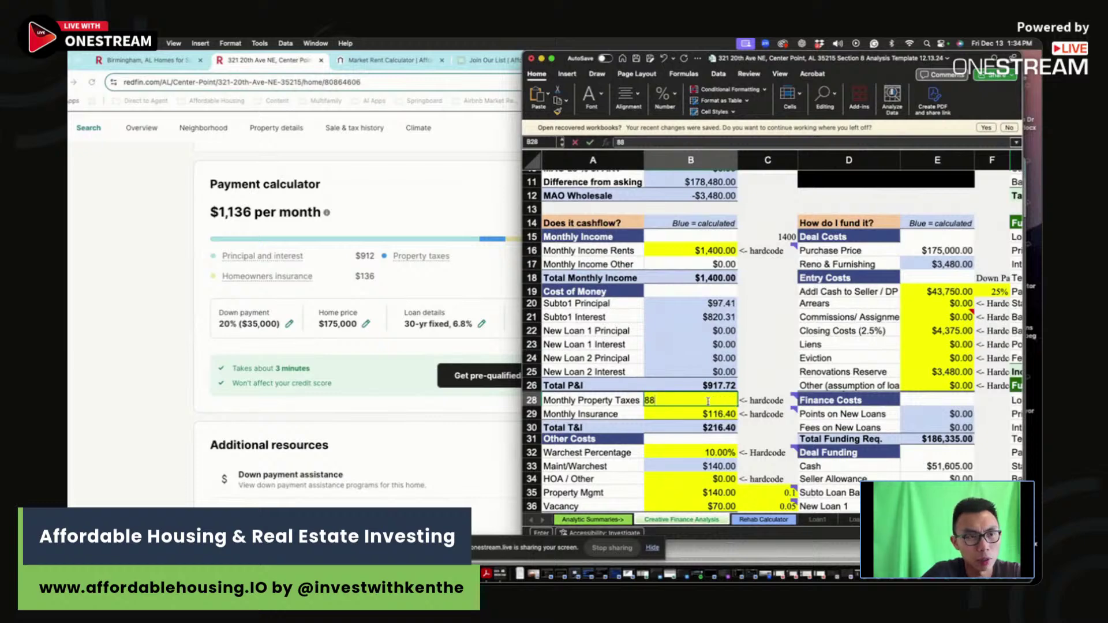
{"action": "key", "text": "Return"}
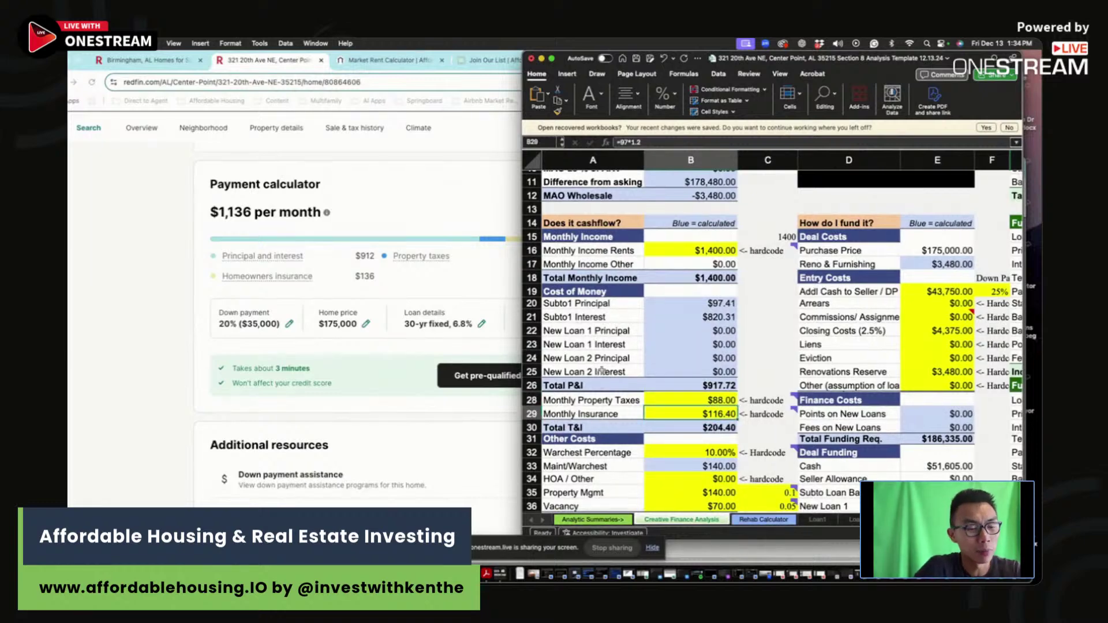
Step: Set Monthly Insurance in B29 to =136*1.2, giving $163.20
{"action": "type", "text": "=136"}
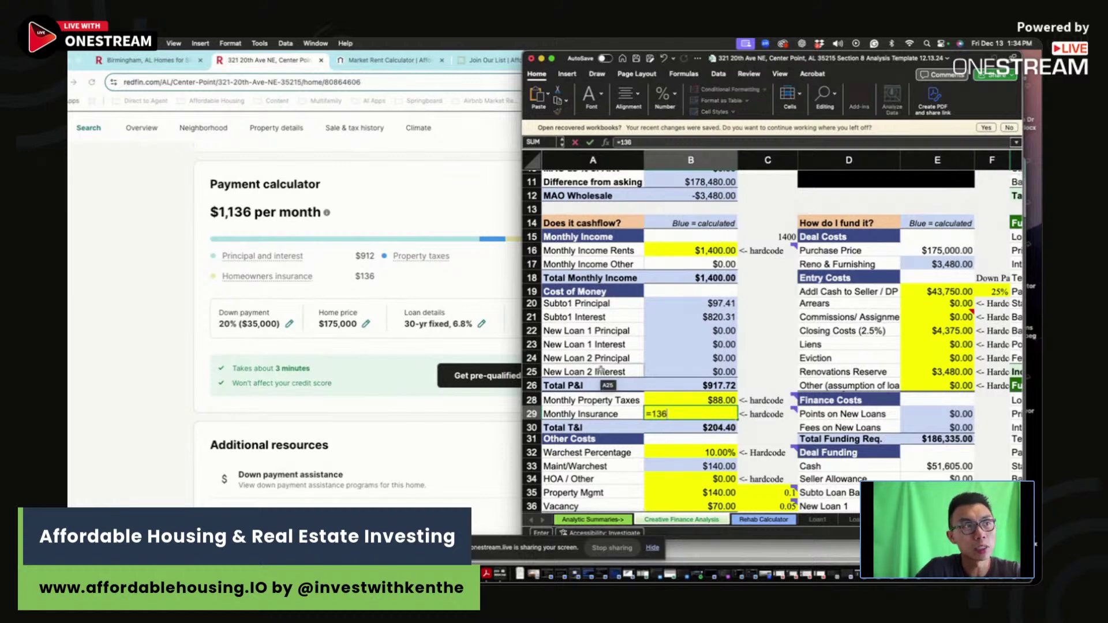
{"action": "type", "text": "*1.2"}
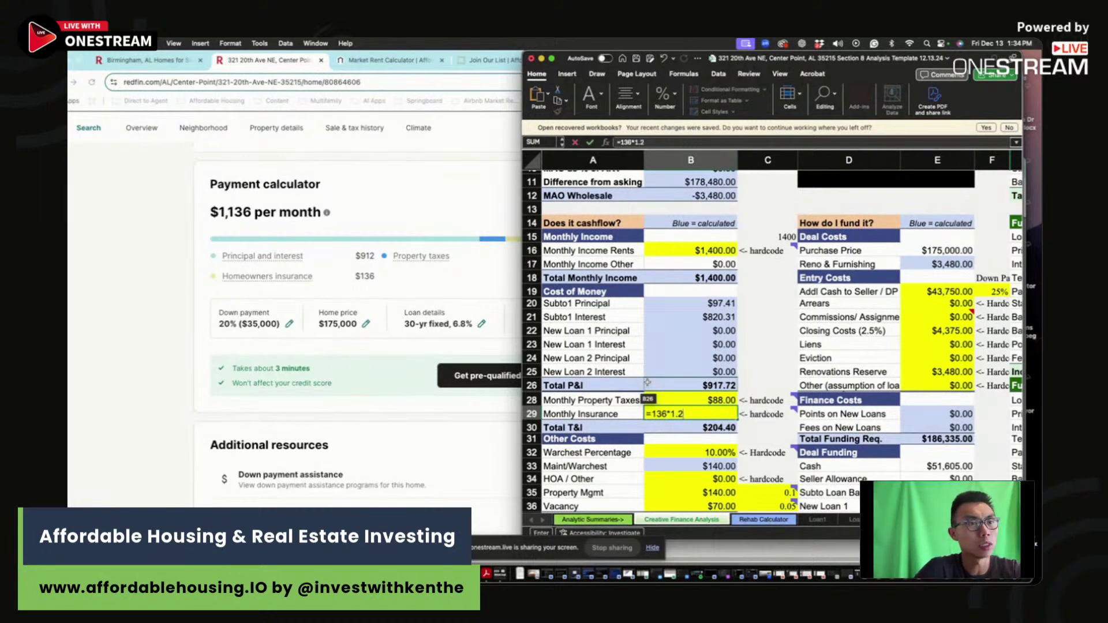
{"action": "key", "text": "Return"}
{"action": "left_click", "coordinate": [704, 409]}
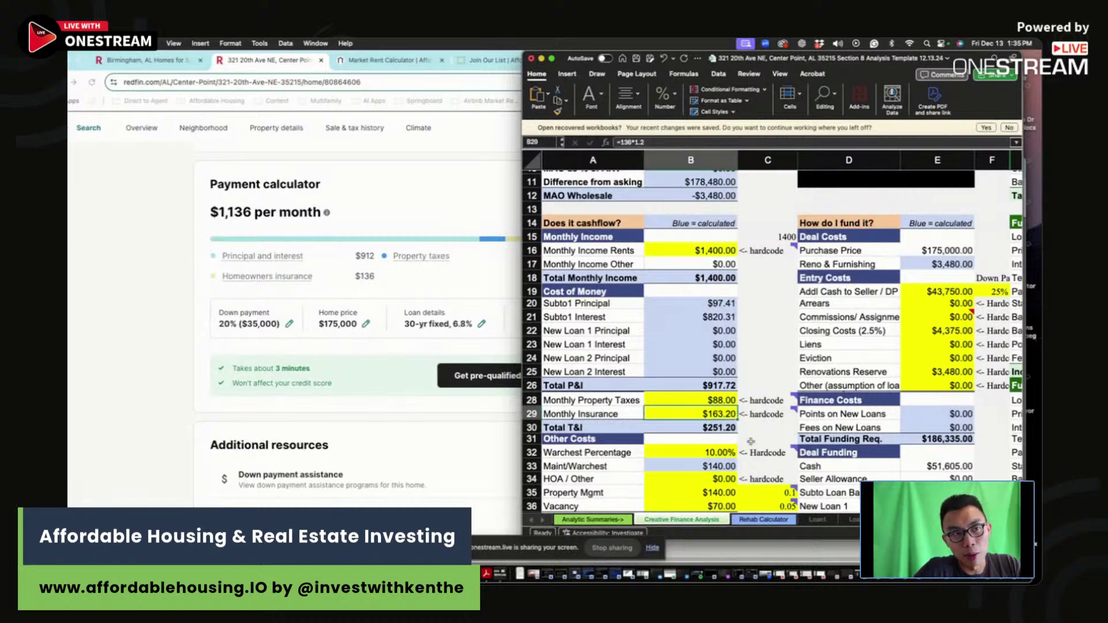
Step: Widen the Excel window to reveal the funding loan columns
{"action": "scroll", "coordinate": [751, 445], "scroll_direction": "down", "scroll_amount": 2}
{"action": "left_click_drag", "start_coordinate": [689, 401], "coordinate": [693, 416]}
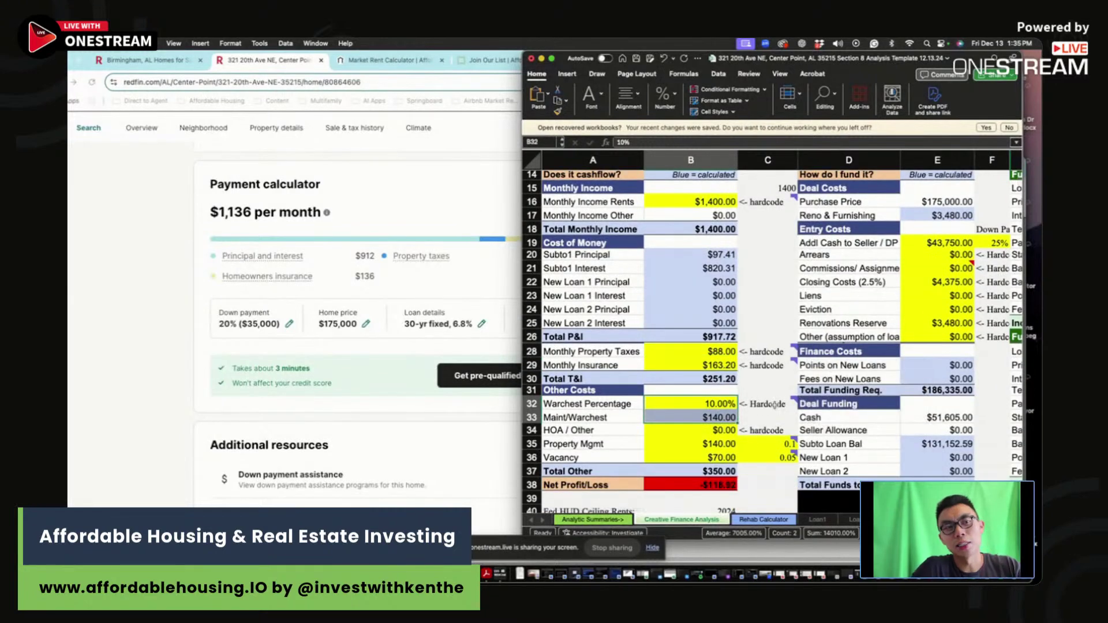
{"action": "mouse_move", "coordinate": [769, 364]}
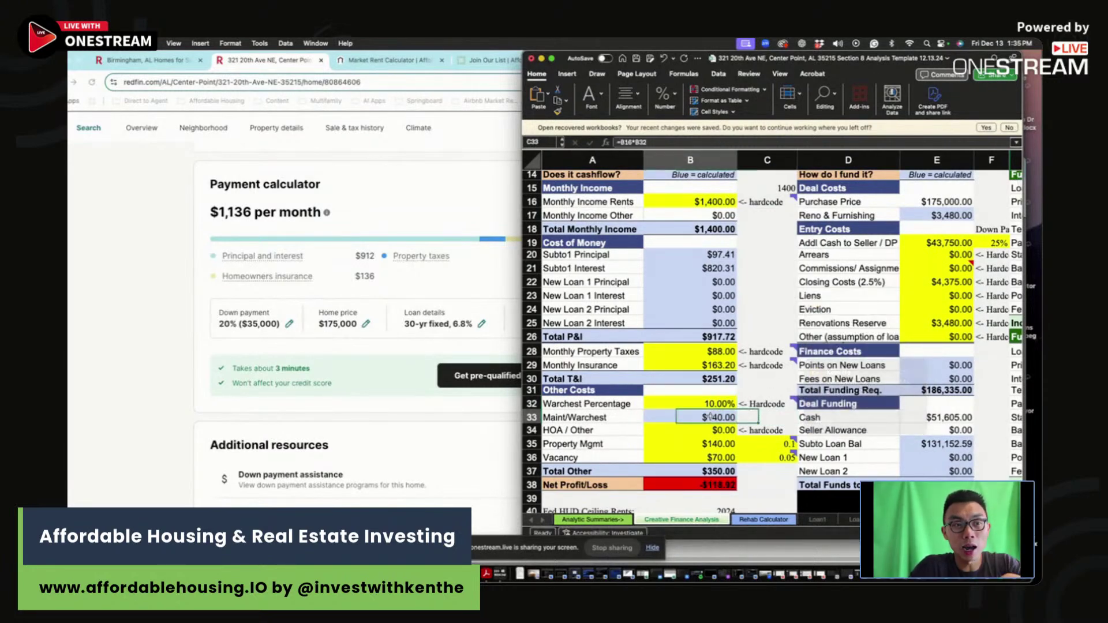
{"action": "key", "text": "Down"}
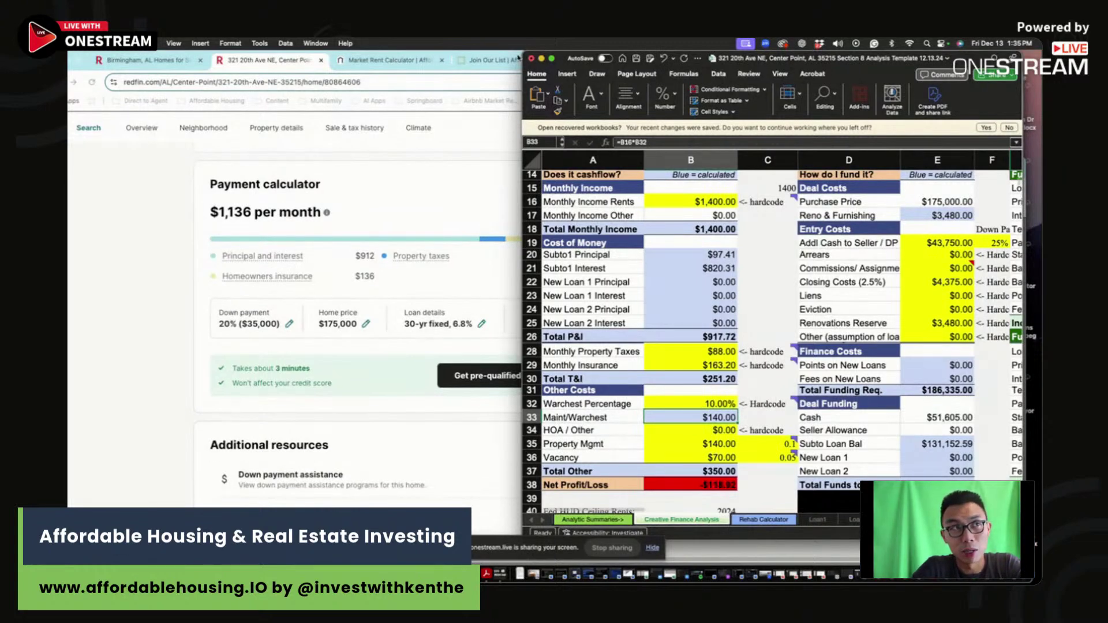
{"action": "left_click_drag", "start_coordinate": [521, 58], "coordinate": [345, 57]}
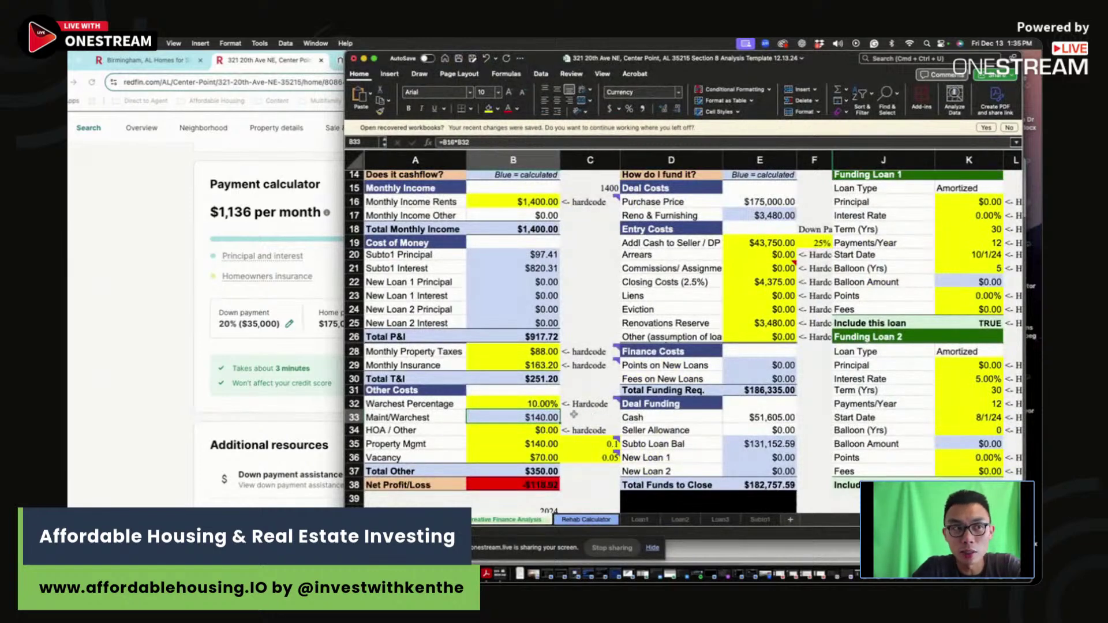
Step: Inspect the Warchest, Maint, HOA and vacancy formulas and the warchest percentage note
{"action": "left_click_drag", "start_coordinate": [510, 404], "coordinate": [501, 427]}
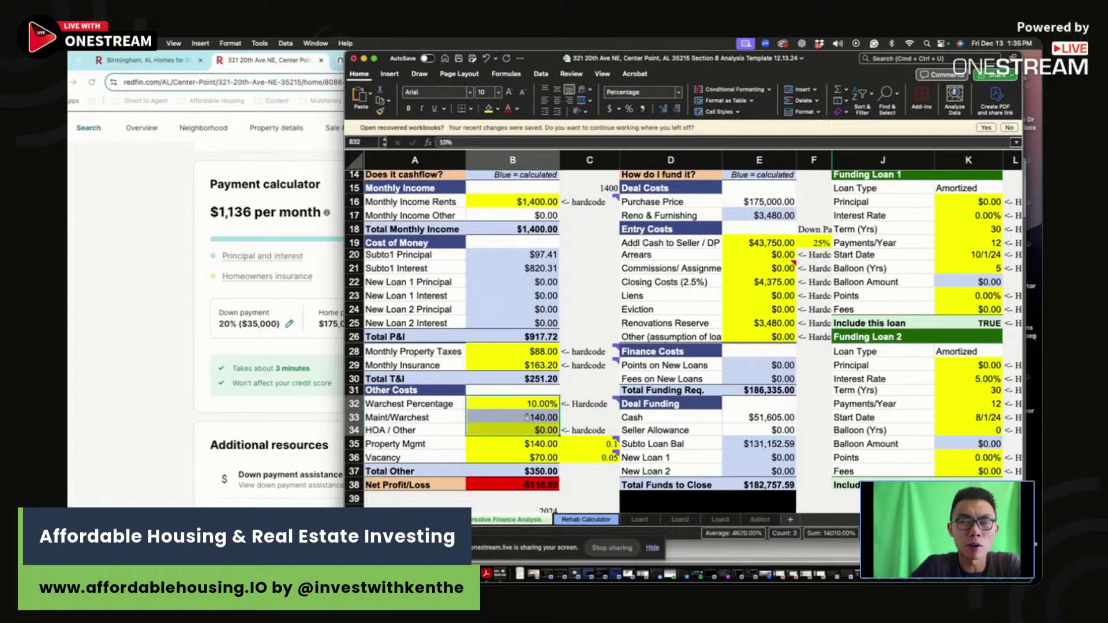
{"action": "left_click", "coordinate": [609, 414]}
{"action": "left_click", "coordinate": [594, 457]}
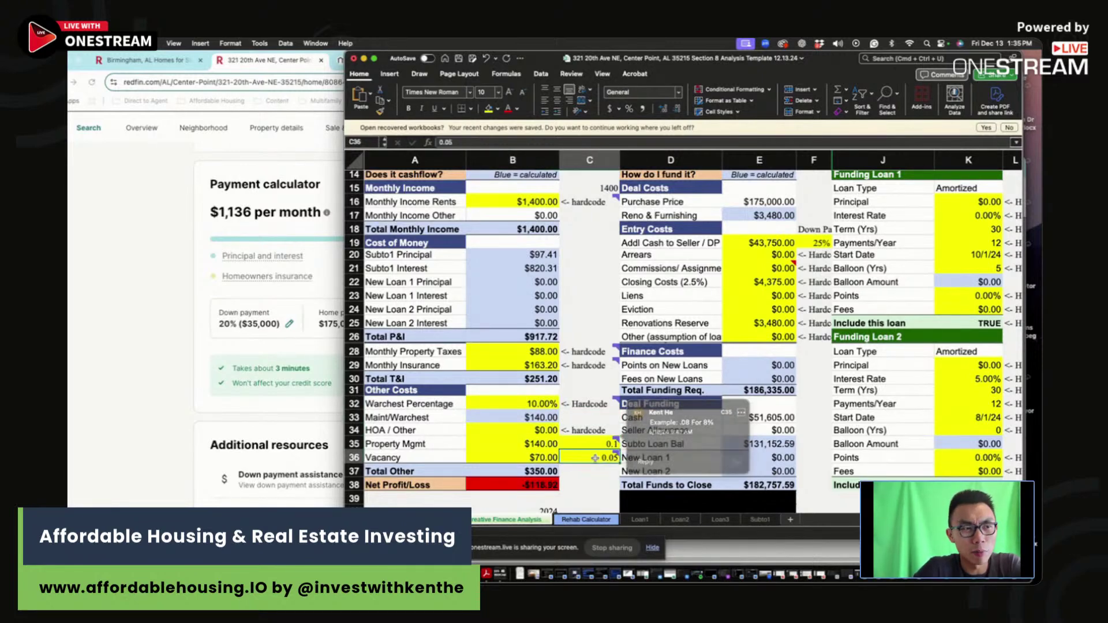
{"action": "key", "text": "Left"}
{"action": "mouse_move", "coordinate": [584, 361]}
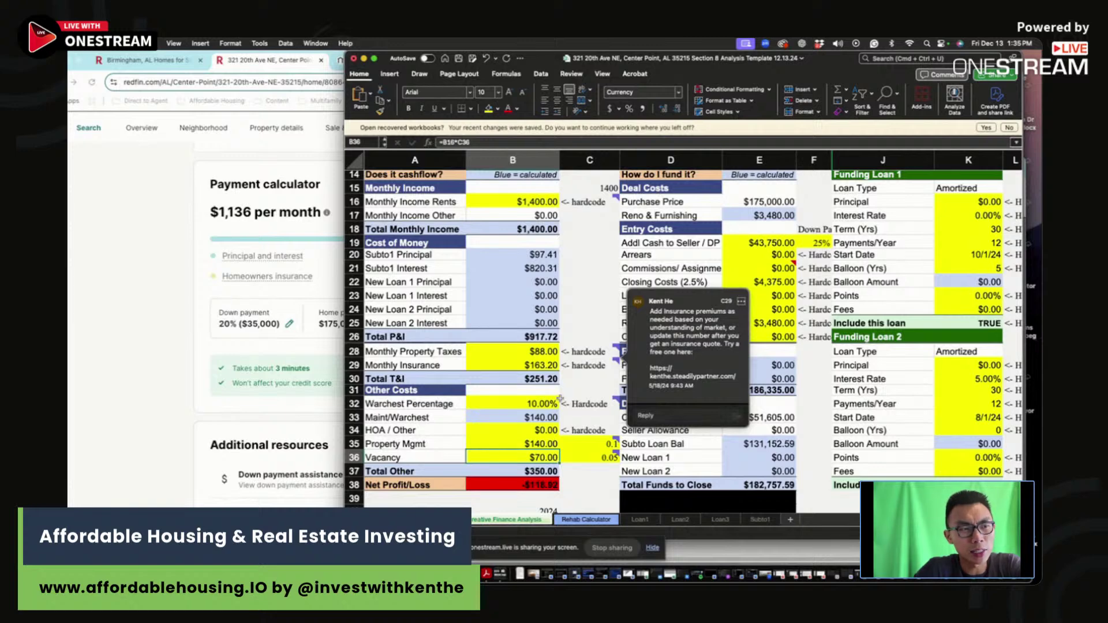
{"action": "left_click", "coordinate": [563, 394]}
{"action": "scroll", "coordinate": [556, 357], "scroll_direction": "up", "scroll_amount": 5}
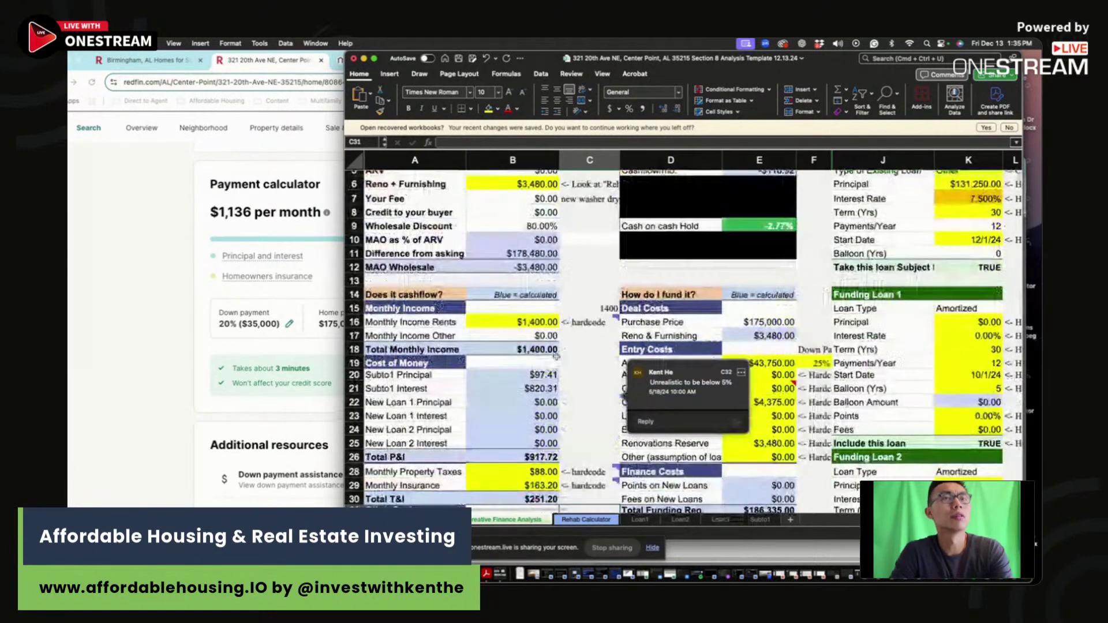
{"action": "scroll", "coordinate": [556, 356], "scroll_direction": "up", "scroll_amount": 2}
Step: Review the 25% down payment formula, closing costs and renovations reserve without changes
{"action": "left_click", "coordinate": [814, 415]}
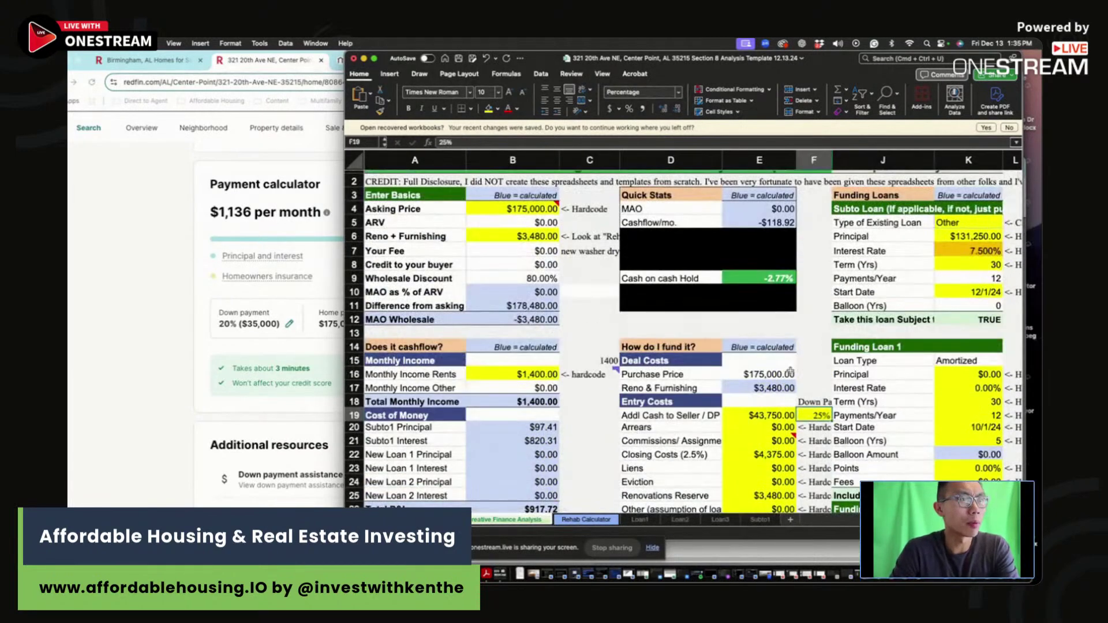
{"action": "left_click", "coordinate": [761, 417]}
{"action": "left_click", "coordinate": [472, 142]}
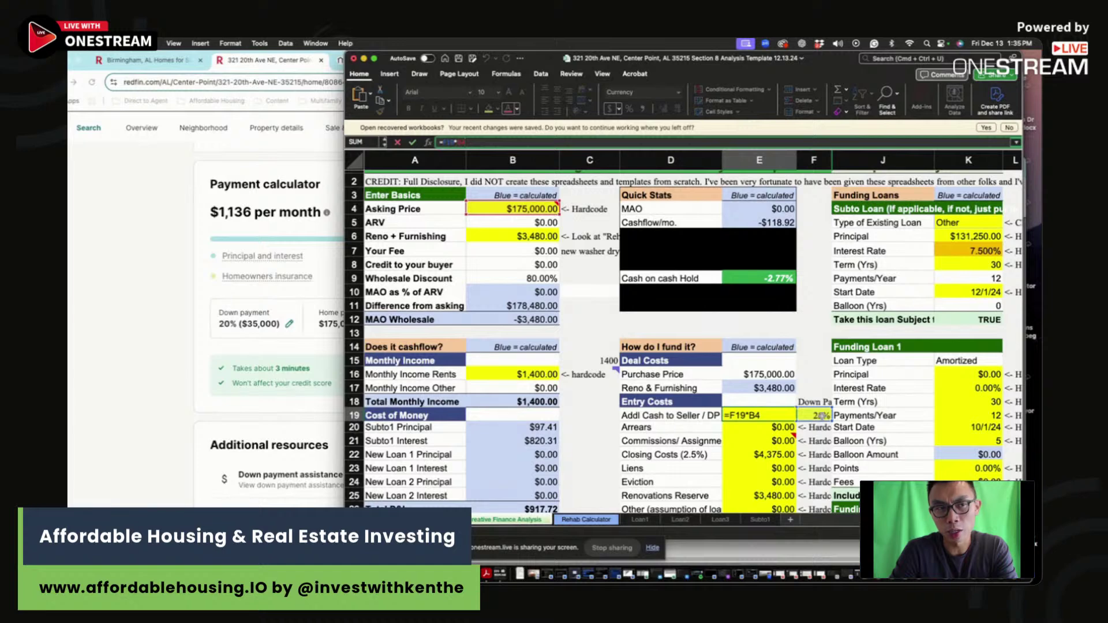
{"action": "key", "text": "Return"}
{"action": "left_click", "coordinate": [767, 453]}
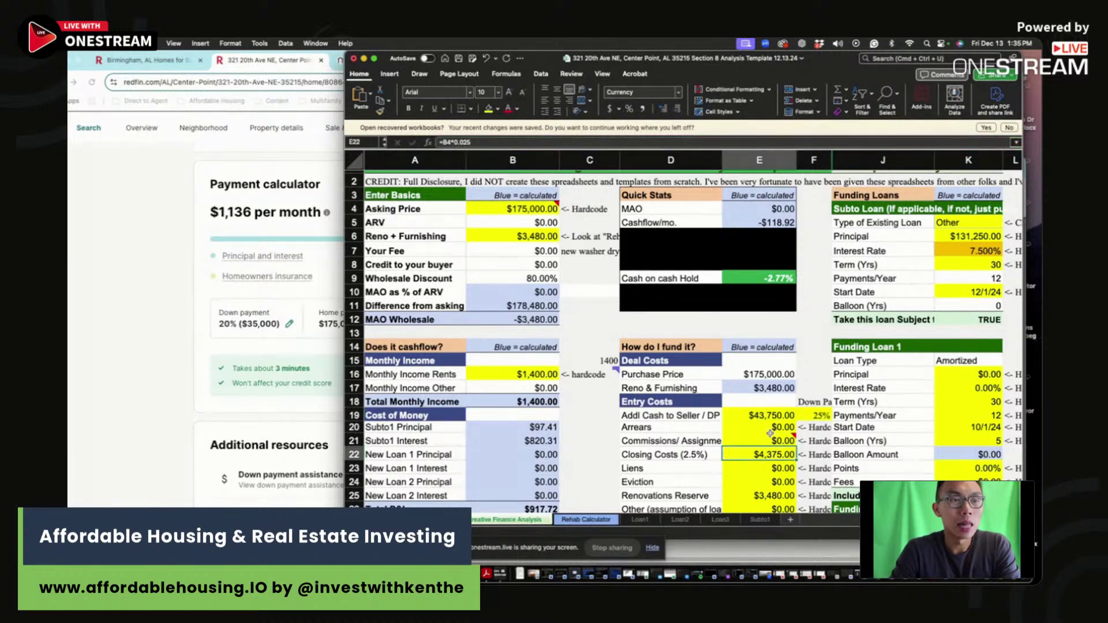
{"action": "scroll", "coordinate": [771, 427], "scroll_direction": "down", "scroll_amount": 3}
{"action": "left_click", "coordinate": [782, 443]}
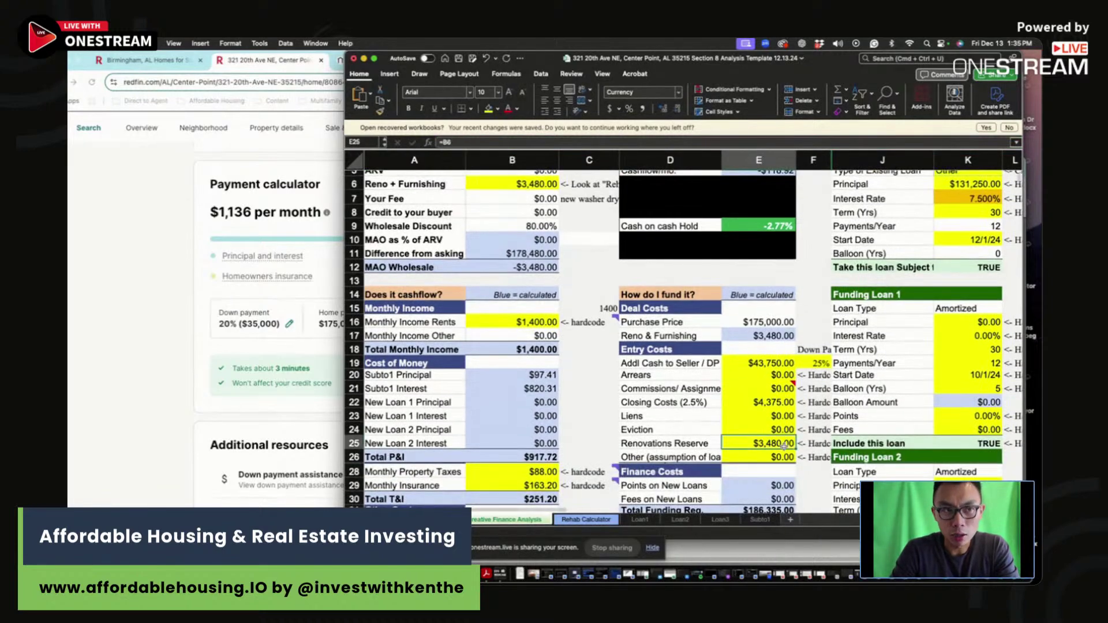
{"action": "key", "text": "Right"}
{"action": "key", "text": "Right"}
{"action": "key", "text": "Right"}
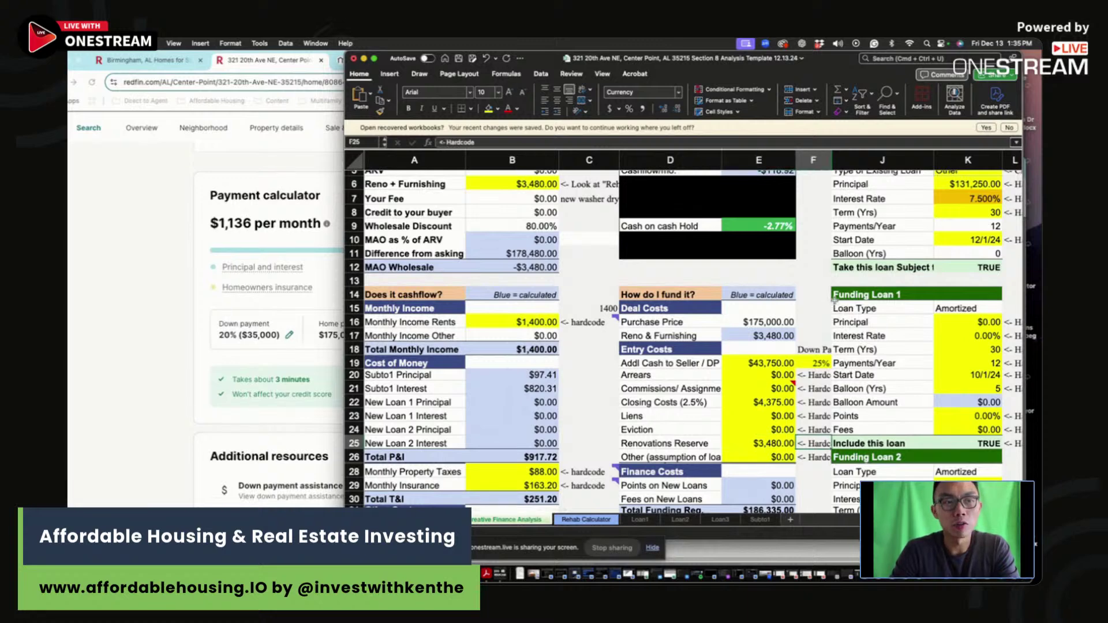
Step: Check the subto loan principal formula: $131,250 at 7.5%, left unchanged
{"action": "scroll", "coordinate": [886, 278], "scroll_direction": "up", "scroll_amount": 3}
{"action": "left_click", "coordinate": [979, 247]}
{"action": "key", "text": "Down"}
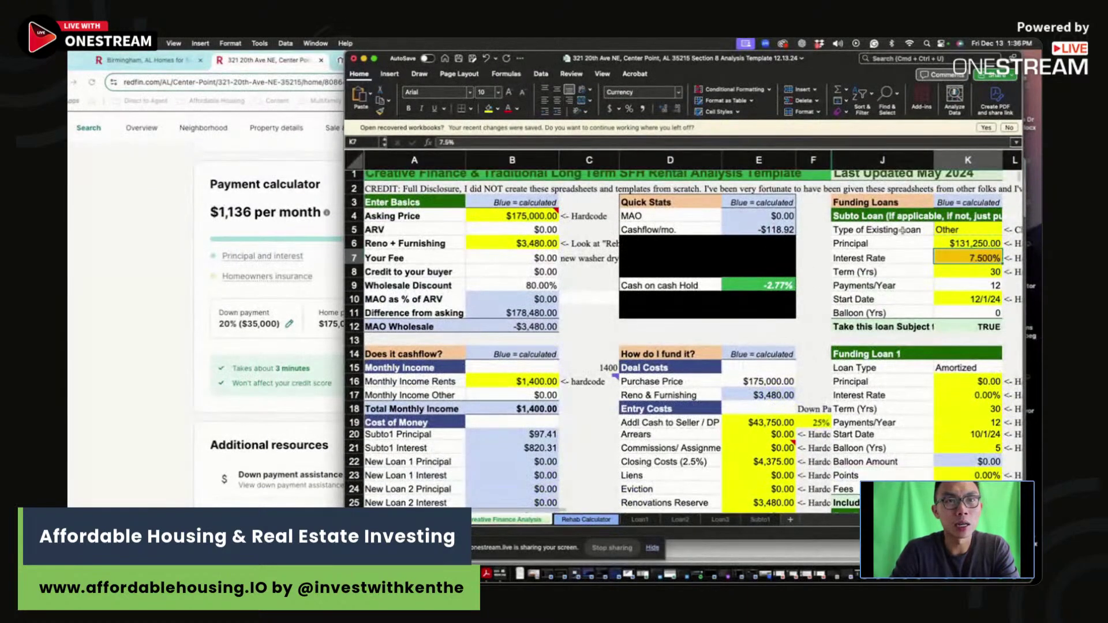
{"action": "key", "text": "Up"}
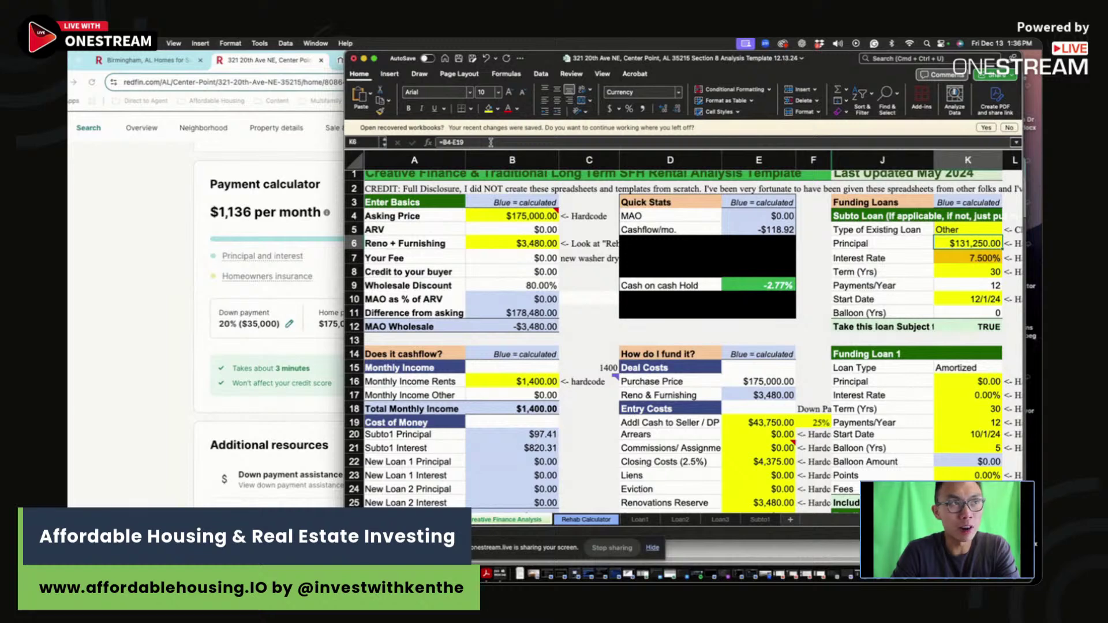
{"action": "left_click", "coordinate": [491, 142]}
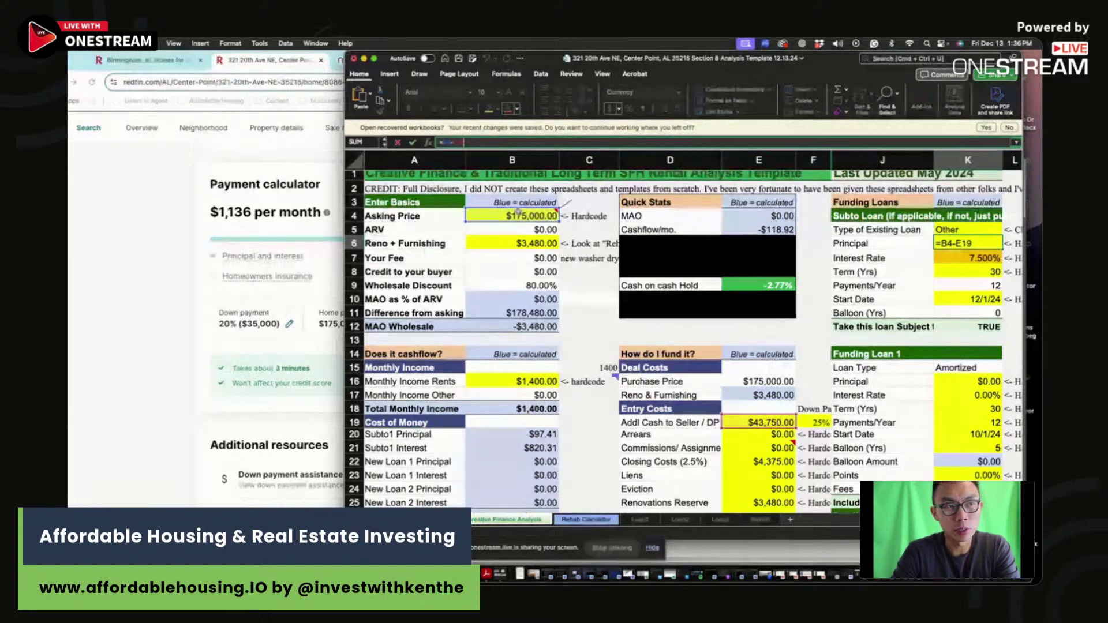
{"action": "key", "text": "Return"}
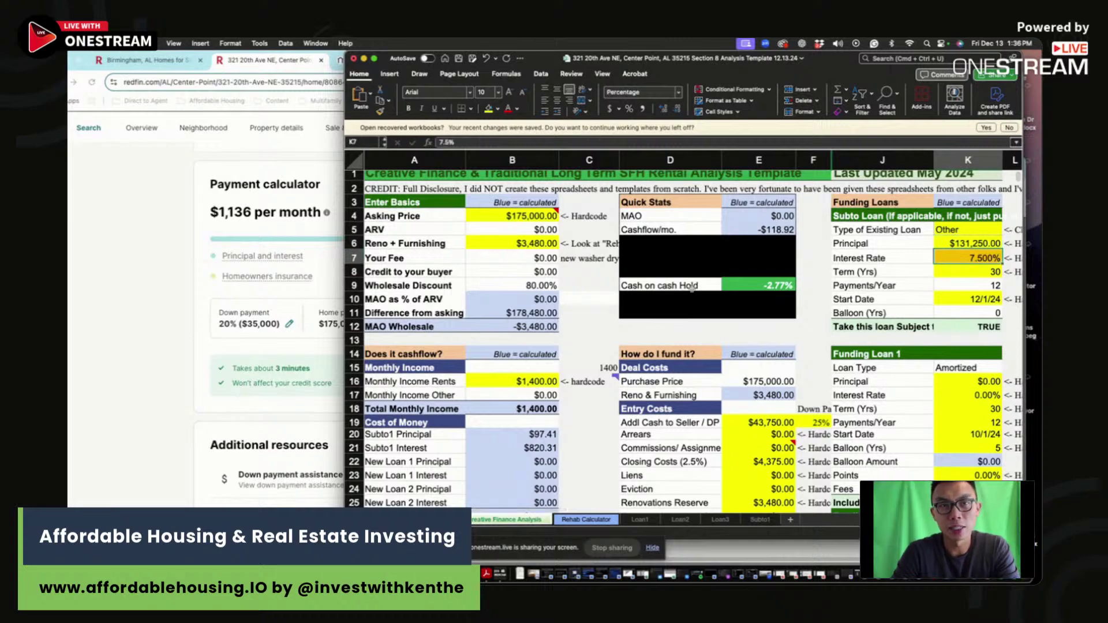
{"action": "scroll", "coordinate": [683, 312], "scroll_direction": "right", "scroll_amount": 2}
{"action": "scroll", "coordinate": [683, 312], "scroll_direction": "down", "scroll_amount": 10}
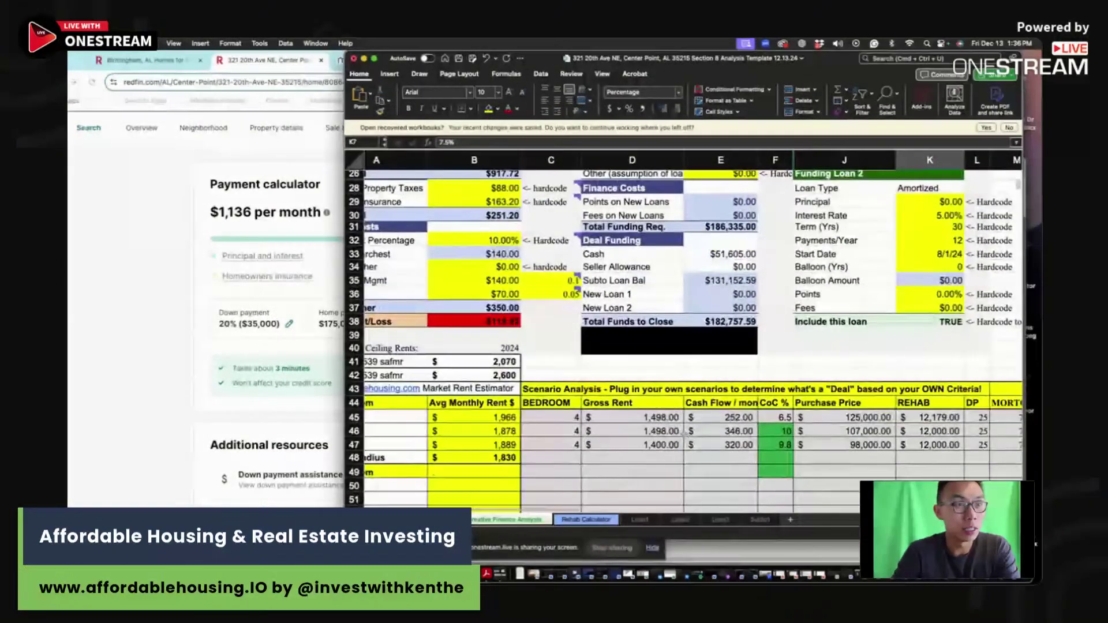
Step: Clear old scenario rows 46–49 and enter $1,400 gross rent and -119 cash flow
{"action": "left_click_drag", "start_coordinate": [646, 431], "coordinate": [1012, 472]}
{"action": "key", "text": "Delete"}
{"action": "scroll", "coordinate": [674, 429], "scroll_direction": "left", "scroll_amount": 5}
{"action": "scroll", "coordinate": [674, 430], "scroll_direction": "left", "scroll_amount": 3}
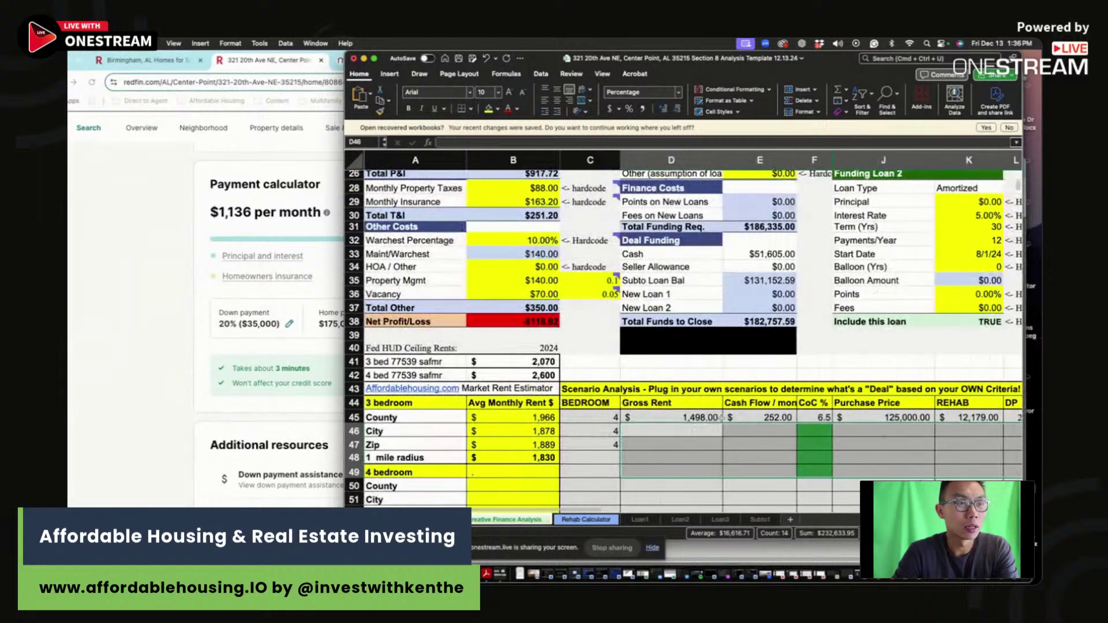
{"action": "left_click", "coordinate": [693, 417]}
{"action": "type", "text": "1400"}
{"action": "left_click", "coordinate": [766, 417]}
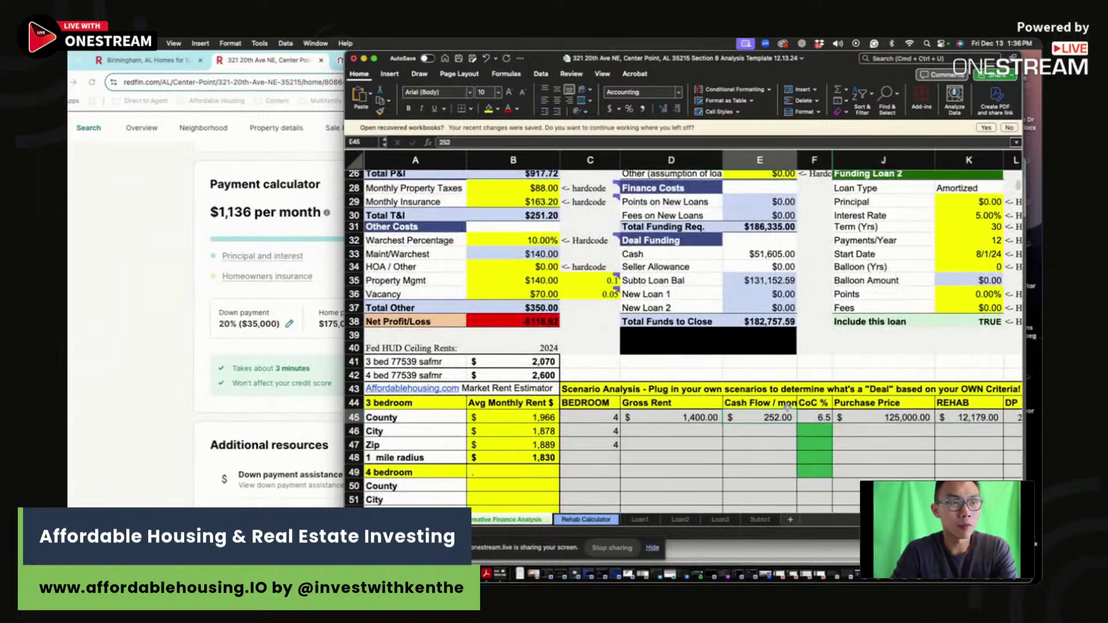
{"action": "type", "text": "-11"}
Step: Enter -2.8 CoC, $175,000 purchase price and $3,480 rehab in the scenario row
{"action": "left_click", "coordinate": [816, 418]}
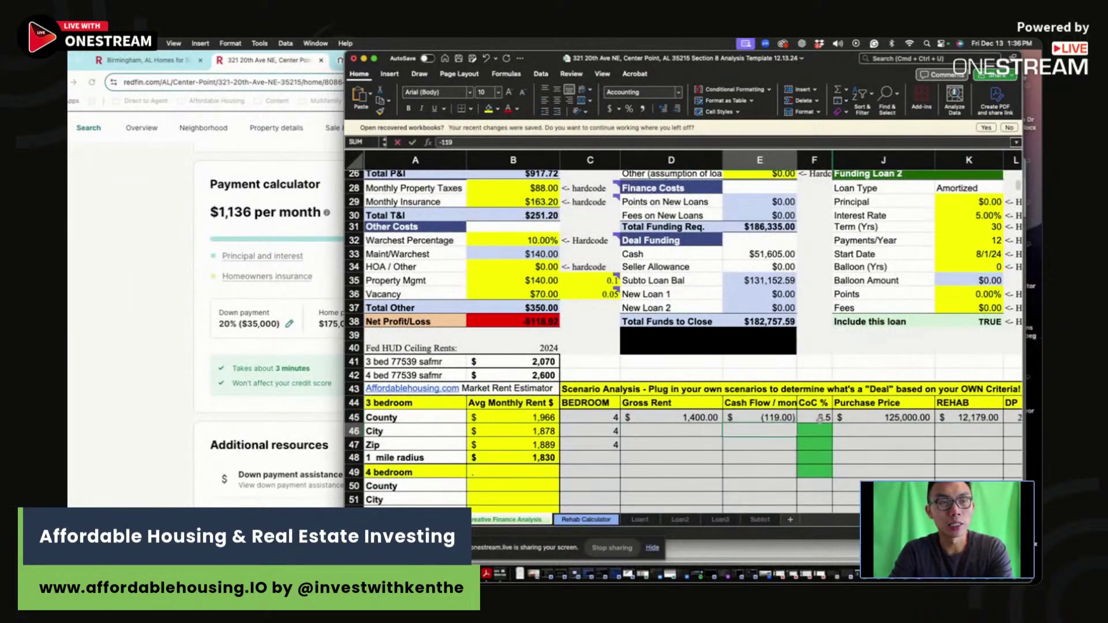
{"action": "scroll", "coordinate": [820, 420], "scroll_direction": "up", "scroll_amount": 10}
{"action": "scroll", "coordinate": [819, 419], "scroll_direction": "down", "scroll_amount": 10}
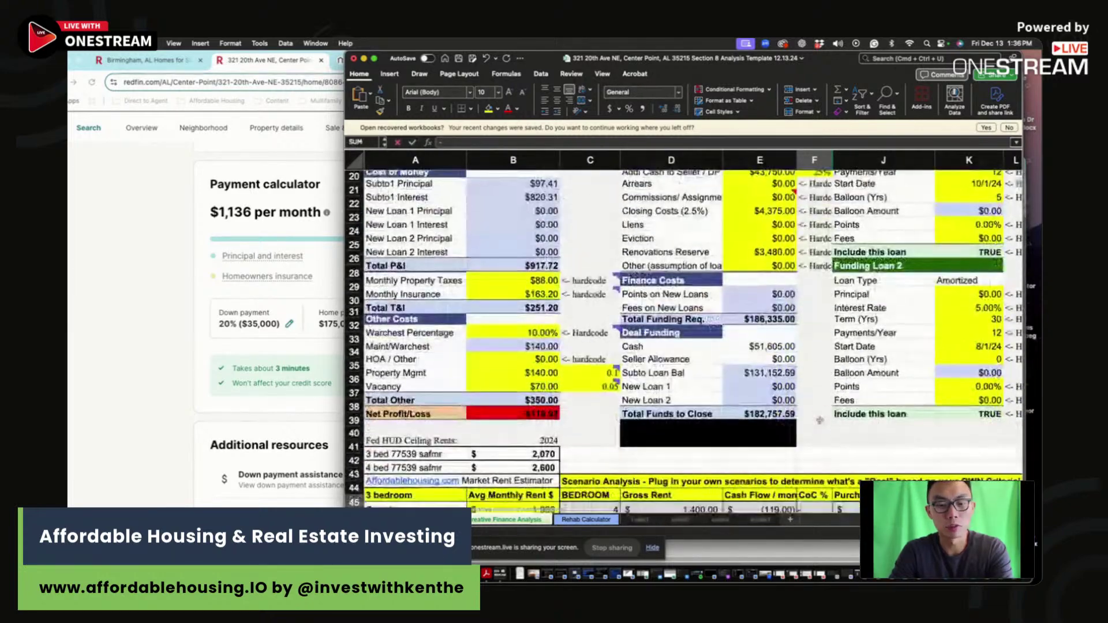
{"action": "type", "text": "-2.8"}
{"action": "key", "text": "Tab"}
{"action": "scroll", "coordinate": [683, 341], "scroll_direction": "up", "scroll_amount": 10}
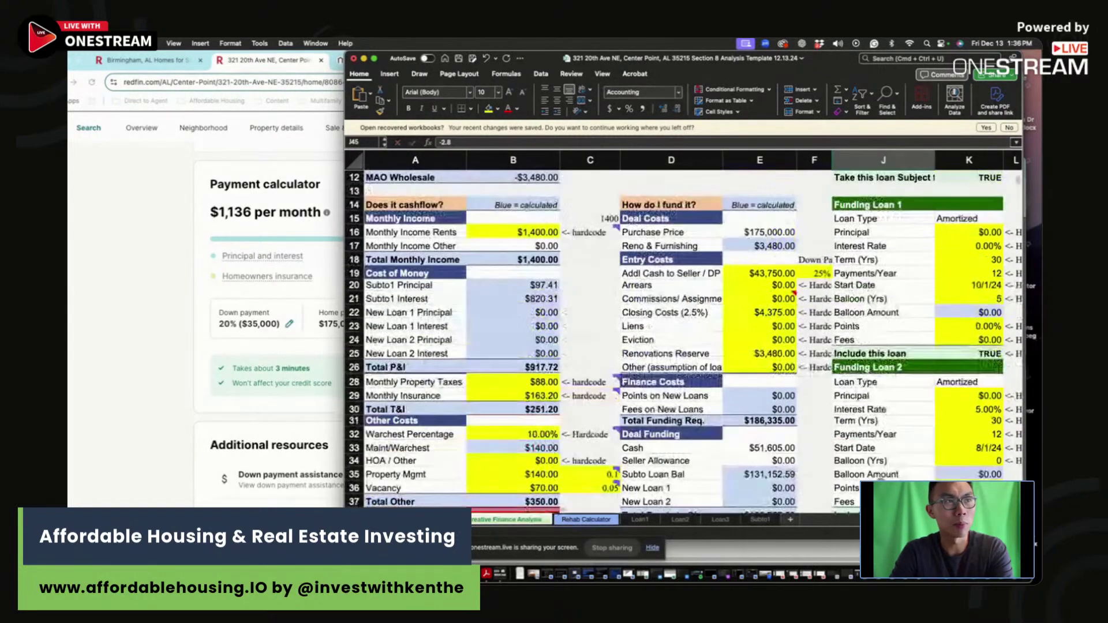
{"action": "type", "text": "1750000"}
{"action": "key", "text": "BackSpace"}
{"action": "key", "text": "BackSpace"}
{"action": "key", "text": "BackSpace"}
{"action": "key", "text": "BackSpace"}
{"action": "key", "text": "BackSpace"}
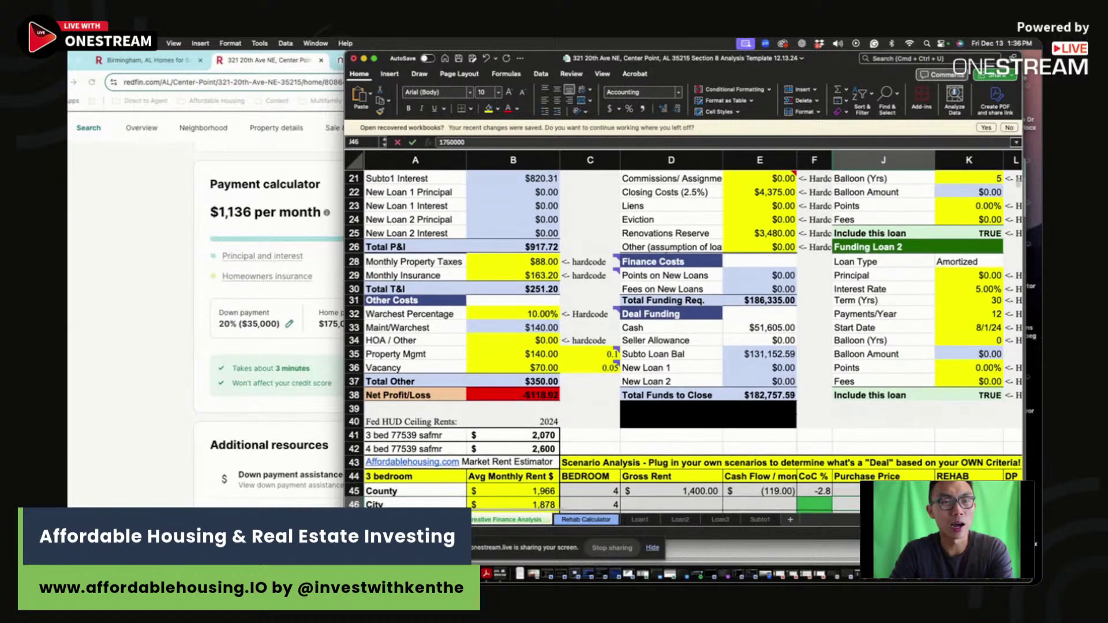
{"action": "type", "text": "5000"}
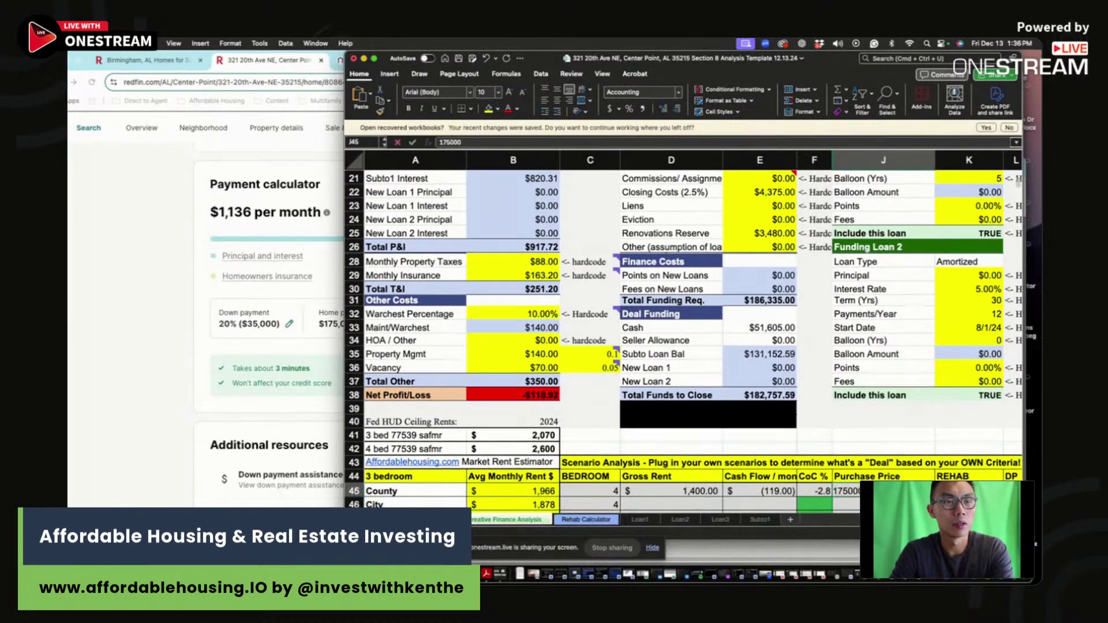
{"action": "key", "text": "Tab"}
{"action": "type", "text": "3480"}
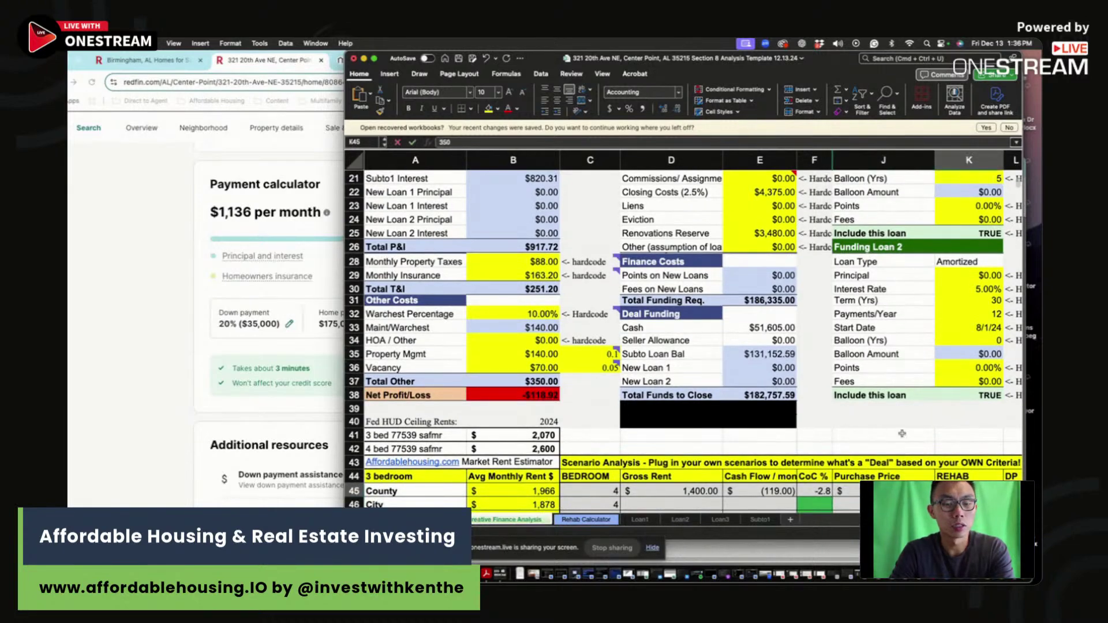
{"action": "key", "text": "Tab"}
{"action": "key", "text": "Down"}
{"action": "scroll", "coordinate": [329, 378], "scroll_direction": "up", "scroll_amount": 1}
{"action": "scroll", "coordinate": [426, 379], "scroll_direction": "up", "scroll_amount": 4}
{"action": "scroll", "coordinate": [427, 379], "scroll_direction": "up", "scroll_amount": 5}
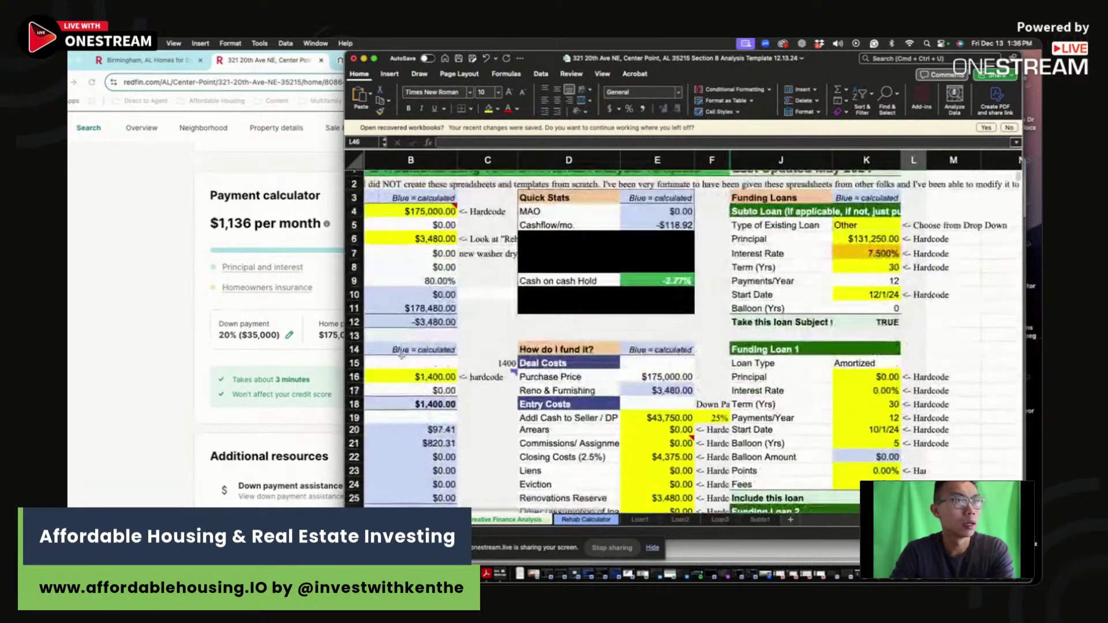
{"action": "left_click", "coordinate": [405, 213]}
{"action": "left_click", "coordinate": [674, 285]}
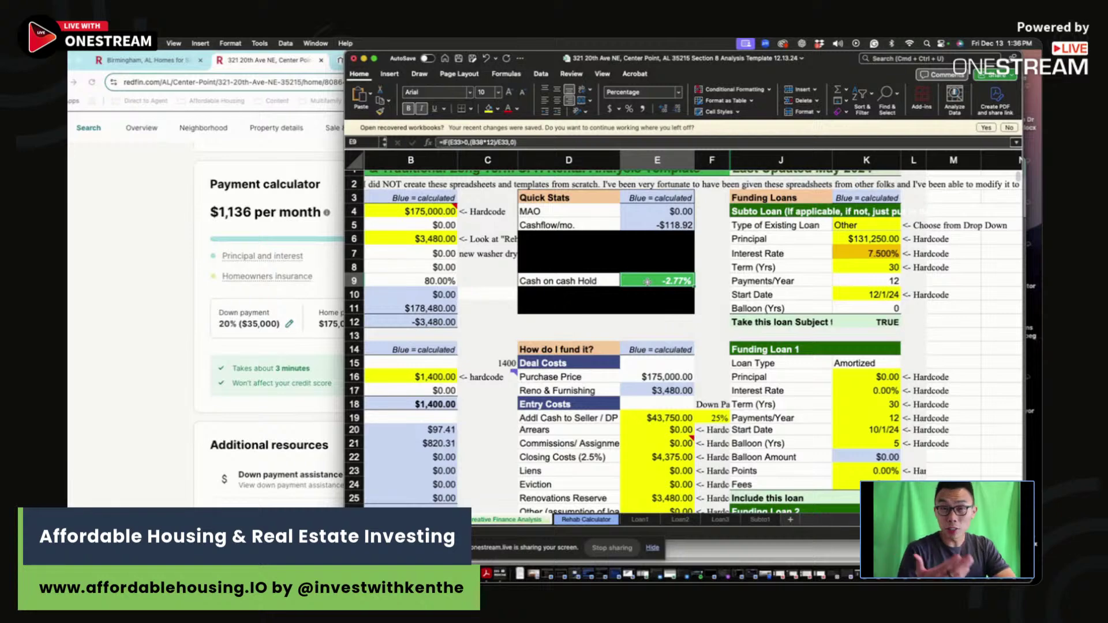
{"action": "scroll", "coordinate": [648, 281], "scroll_direction": "left", "scroll_amount": 1}
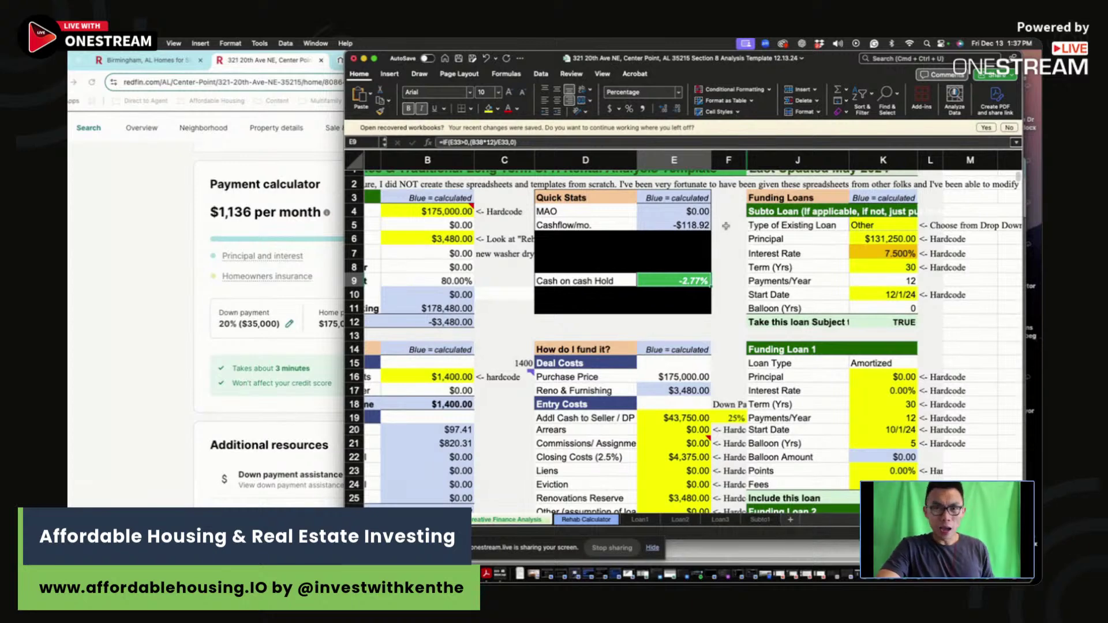
{"action": "scroll", "coordinate": [726, 225], "scroll_direction": "left", "scroll_amount": 1}
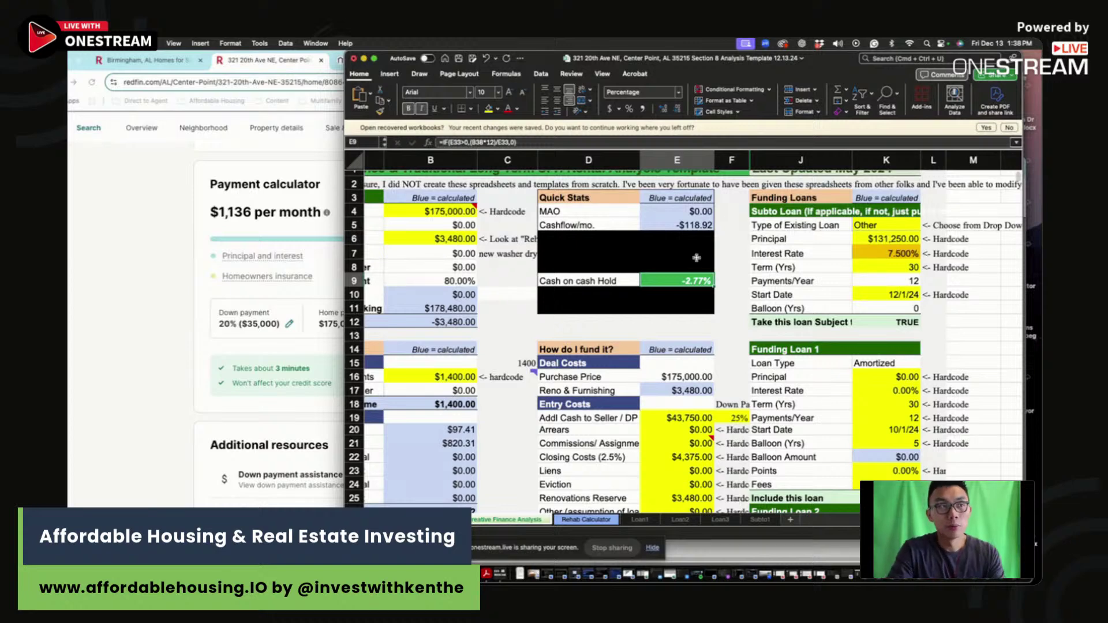
Step: Try purchase prices of $108,000 and then $100,000 in cell B4
{"action": "left_click", "coordinate": [449, 212]}
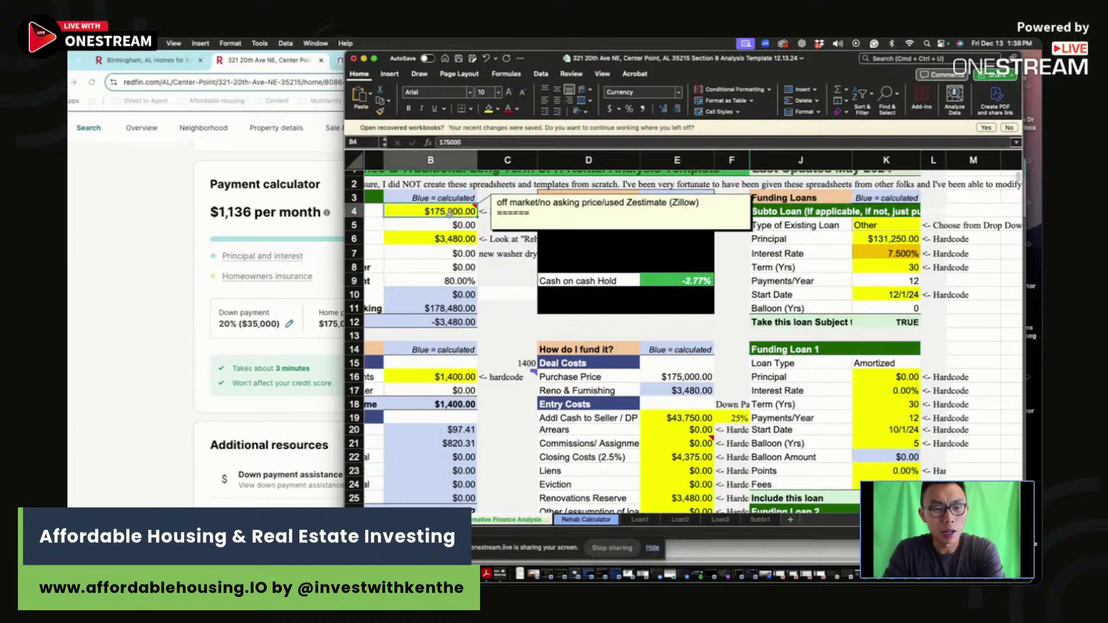
{"action": "type", "text": "41"}
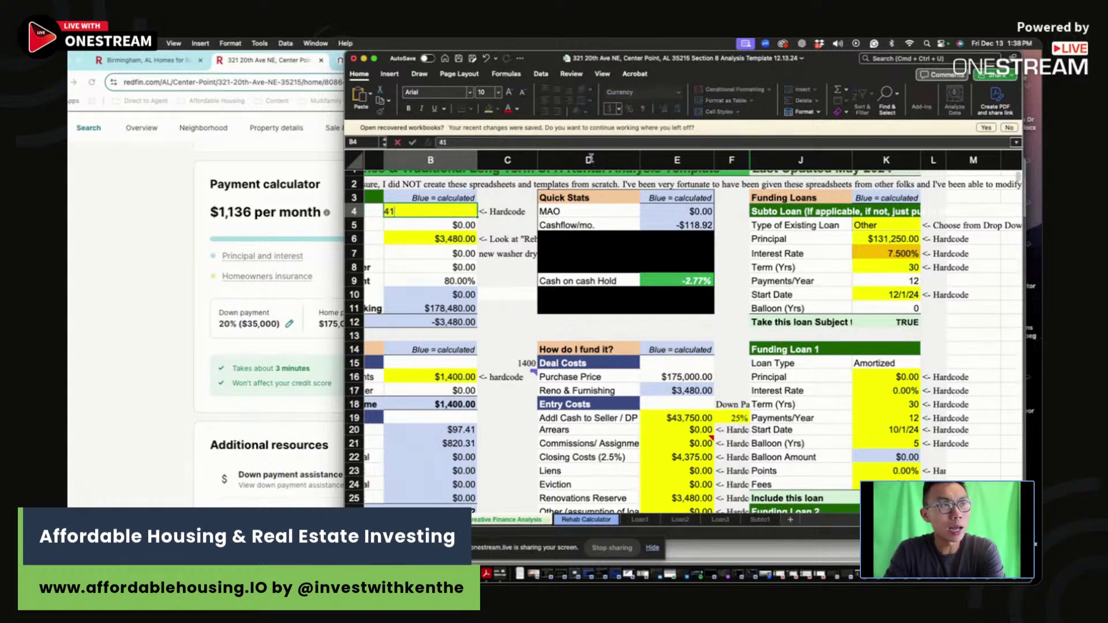
{"action": "key", "text": "BackSpace"}
{"action": "key", "text": "BackSpace"}
{"action": "type", "text": "108"}
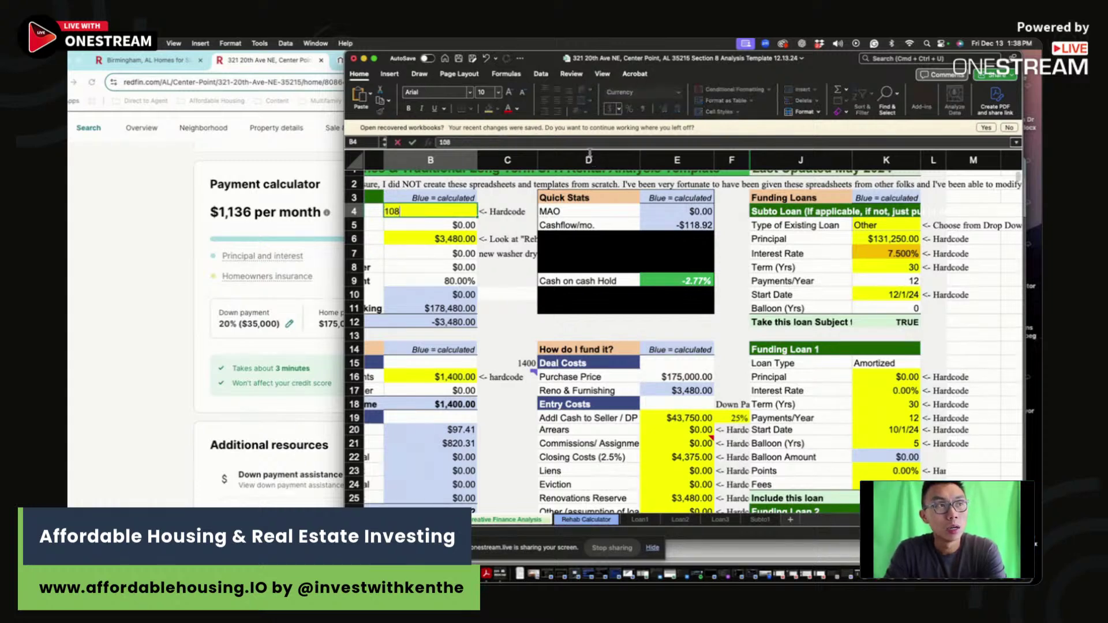
{"action": "type", "text": ",000"}
{"action": "key", "text": "Return"}
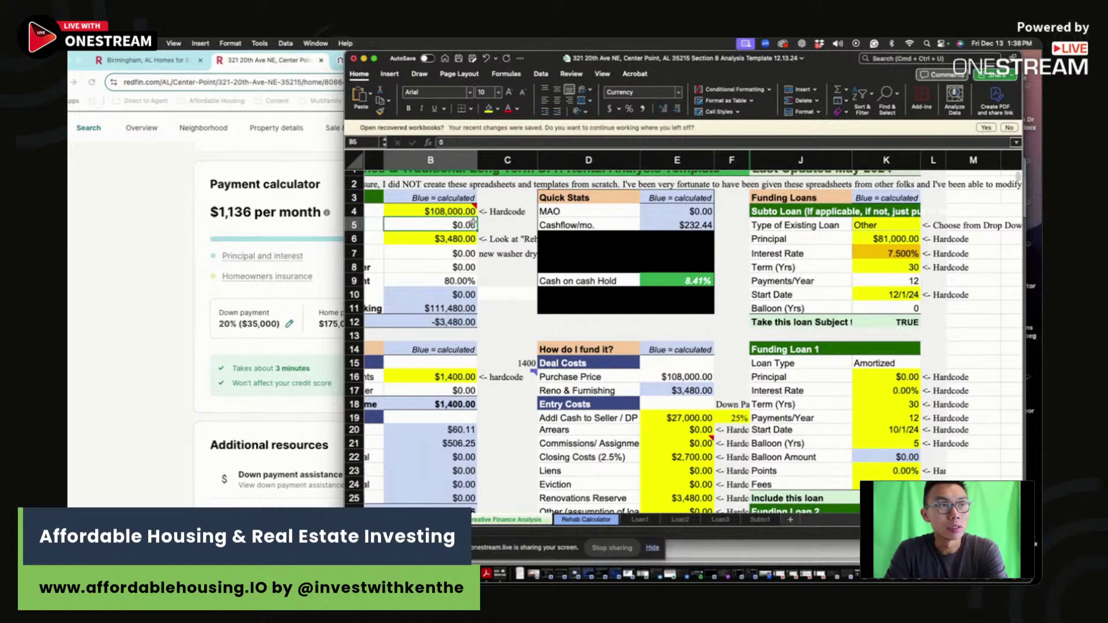
{"action": "double_click", "coordinate": [443, 211]}
{"action": "type", "text": "100000"}
{"action": "key", "text": "Return"}
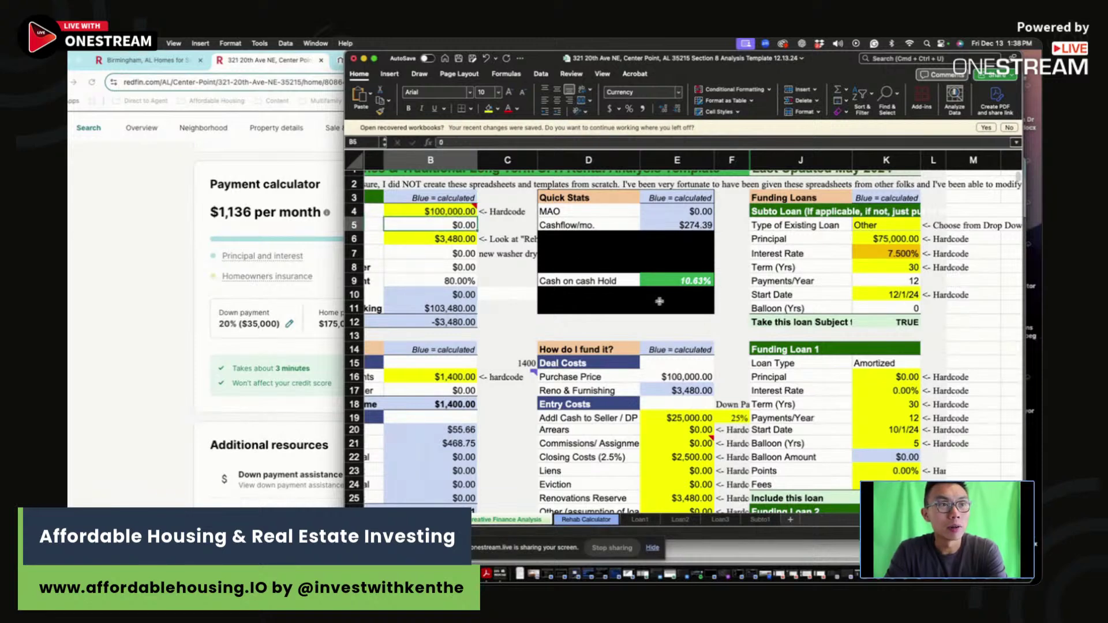
Step: Settle the purchase price at $102,000 and check the cash-on-cash return formula in E9
{"action": "left_click", "coordinate": [457, 214]}
{"action": "type", "text": "102000"}
{"action": "key", "text": "Return"}
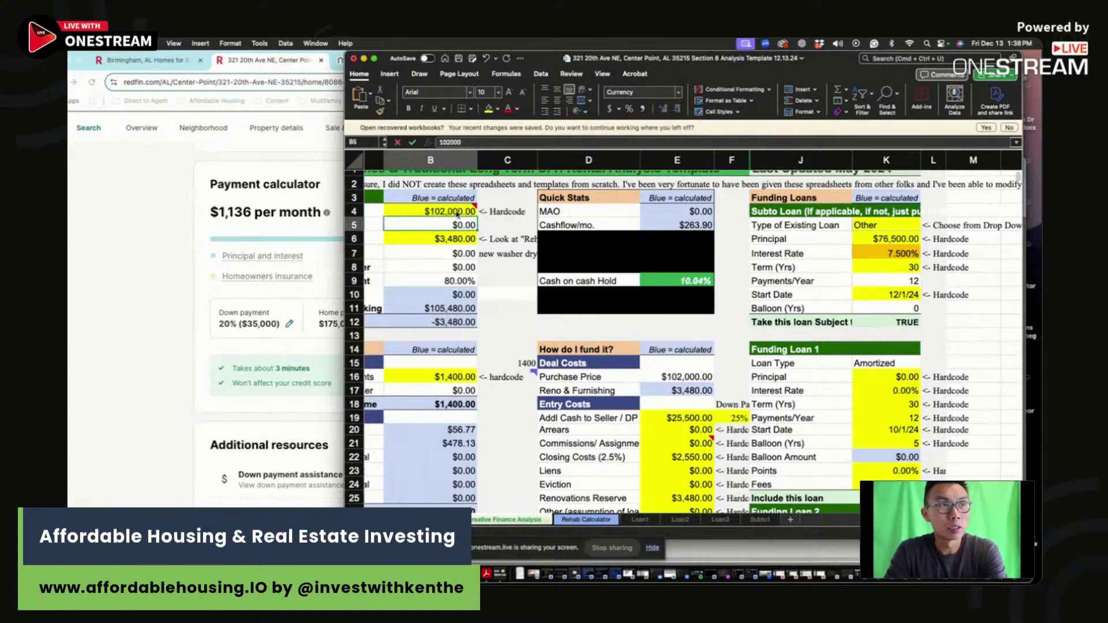
{"action": "left_click", "coordinate": [677, 280]}
{"action": "scroll", "coordinate": [681, 294], "scroll_direction": "down", "scroll_amount": 6}
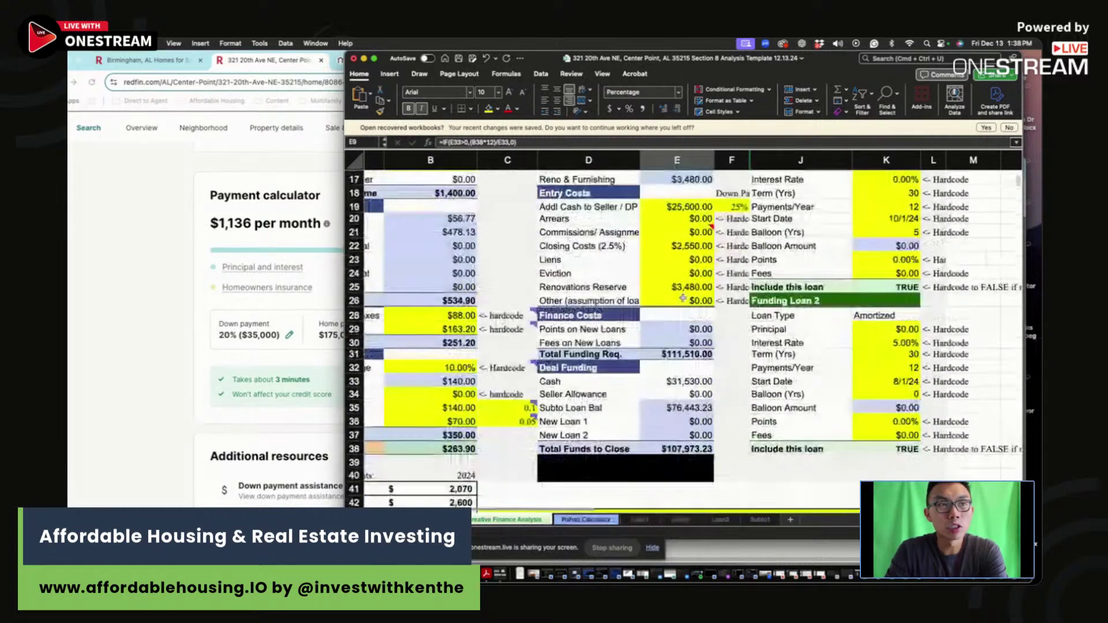
Step: Log the scenario's $102,000 price, $1,400 rent and $264 cash flow in row 46
{"action": "scroll", "coordinate": [683, 298], "scroll_direction": "down", "scroll_amount": 5}
{"action": "left_click", "coordinate": [813, 380]}
{"action": "type", "text": "102,00"}
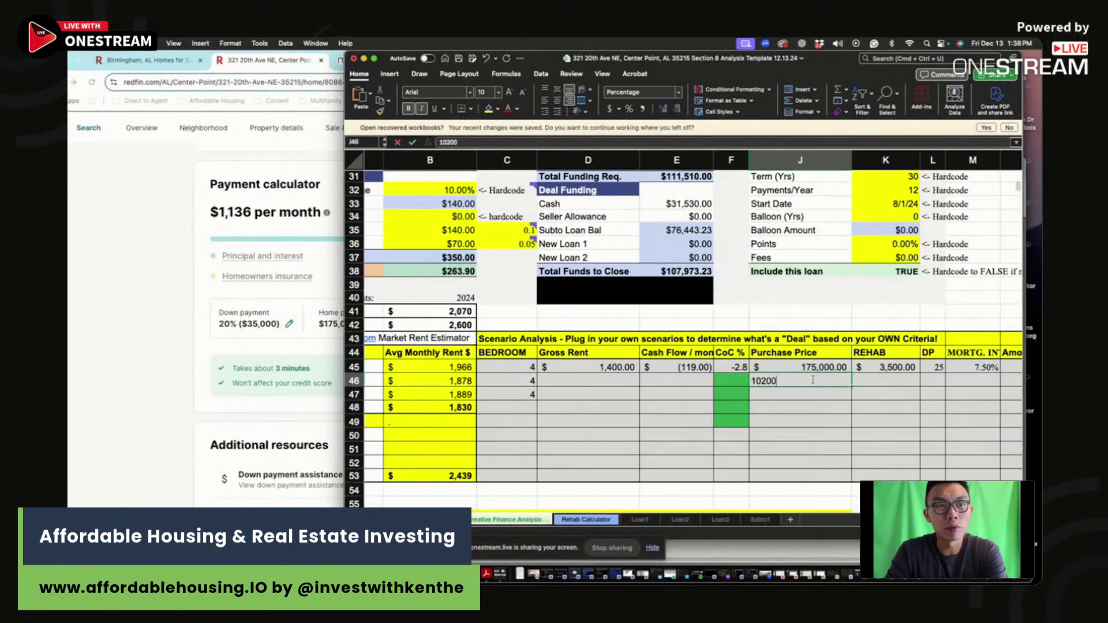
{"action": "type", "text": "0"}
{"action": "key", "text": "Return"}
{"action": "left_click", "coordinate": [608, 381]}
{"action": "type", "text": "1"}
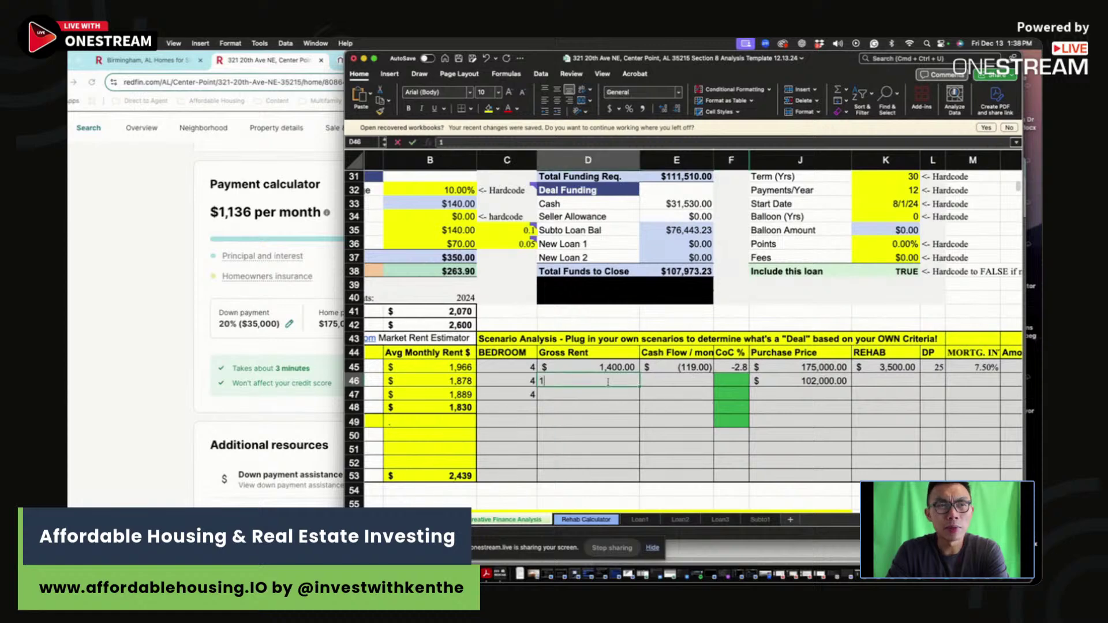
{"action": "type", "text": ",400"}
{"action": "left_click", "coordinate": [690, 383]}
{"action": "type", "text": "26"}
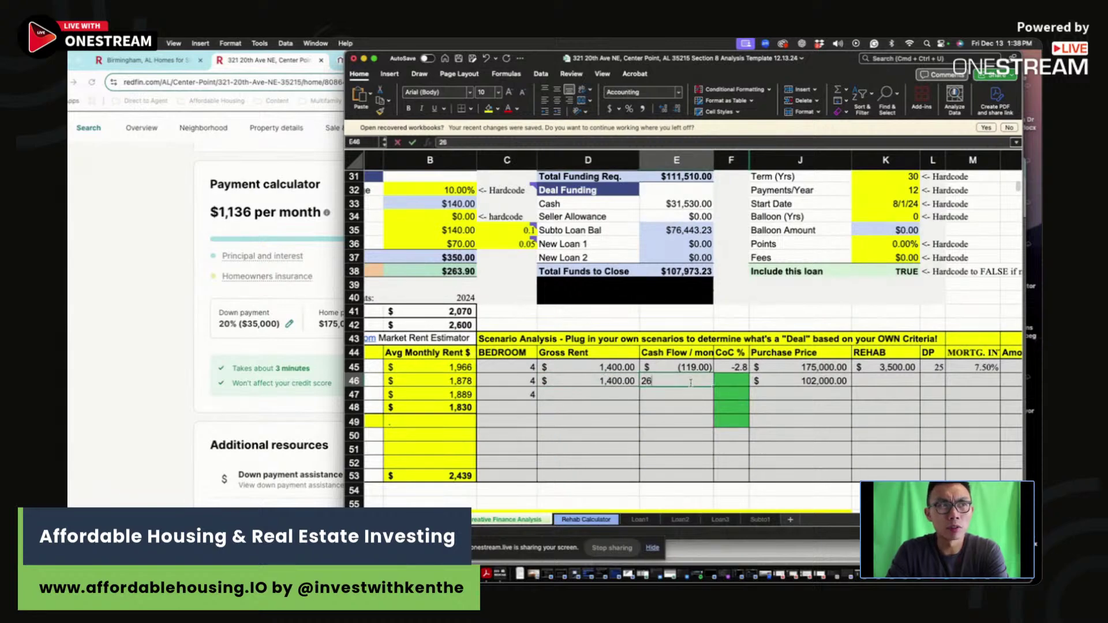
{"action": "type", "text": "4"}
{"action": "key", "text": "Tab"}
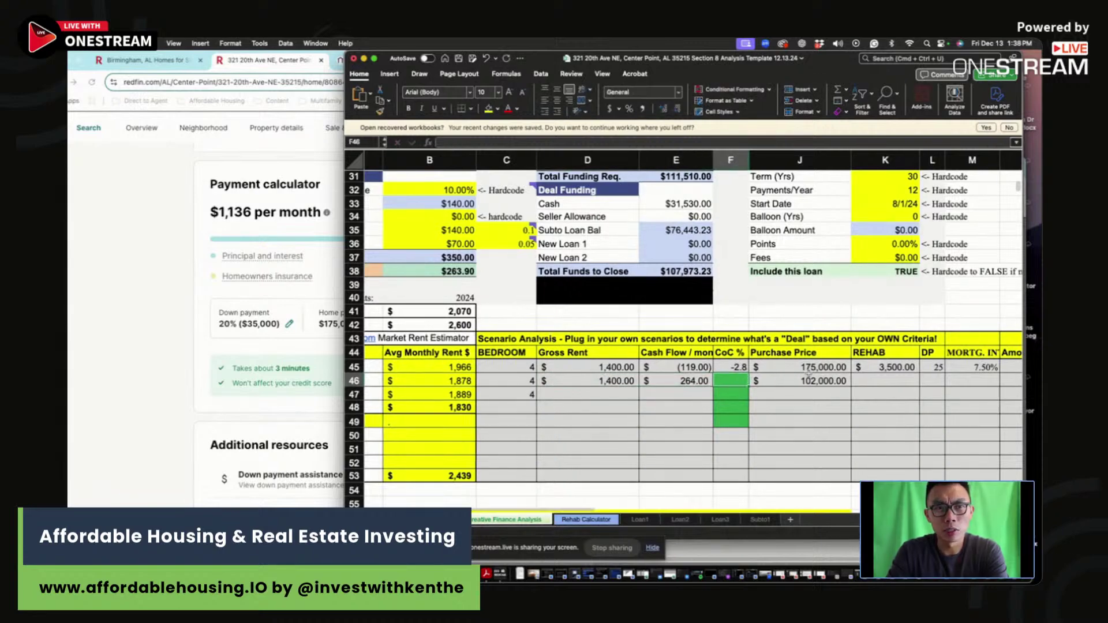
Step: Complete row 46 with CoC 10, $3,500 rehab and a 7.50% mortgage rate
{"action": "scroll", "coordinate": [776, 378], "scroll_direction": "right", "scroll_amount": 1}
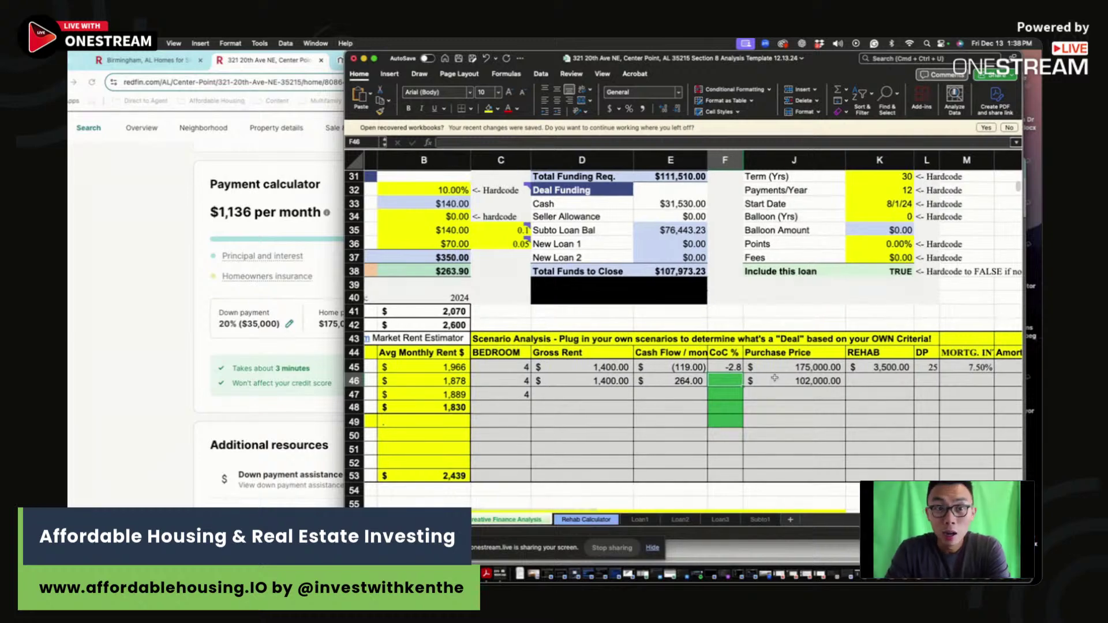
{"action": "type", "text": "10"}
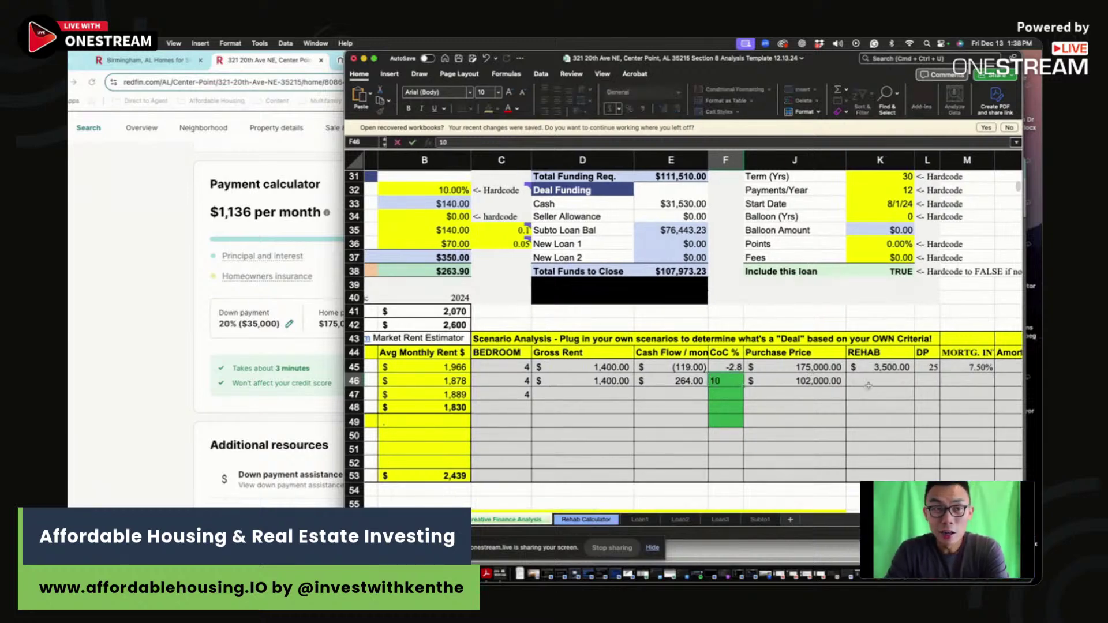
{"action": "left_click", "coordinate": [888, 381]}
{"action": "type", "text": "35000"}
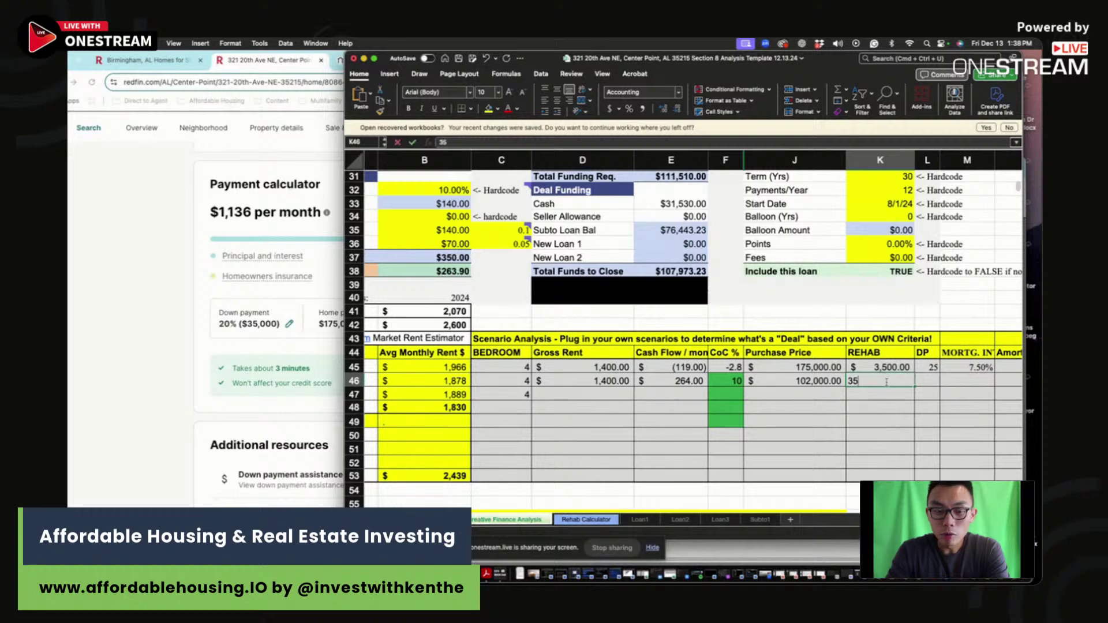
{"action": "key", "text": "BackSpace"}
{"action": "left_click", "coordinate": [930, 379]}
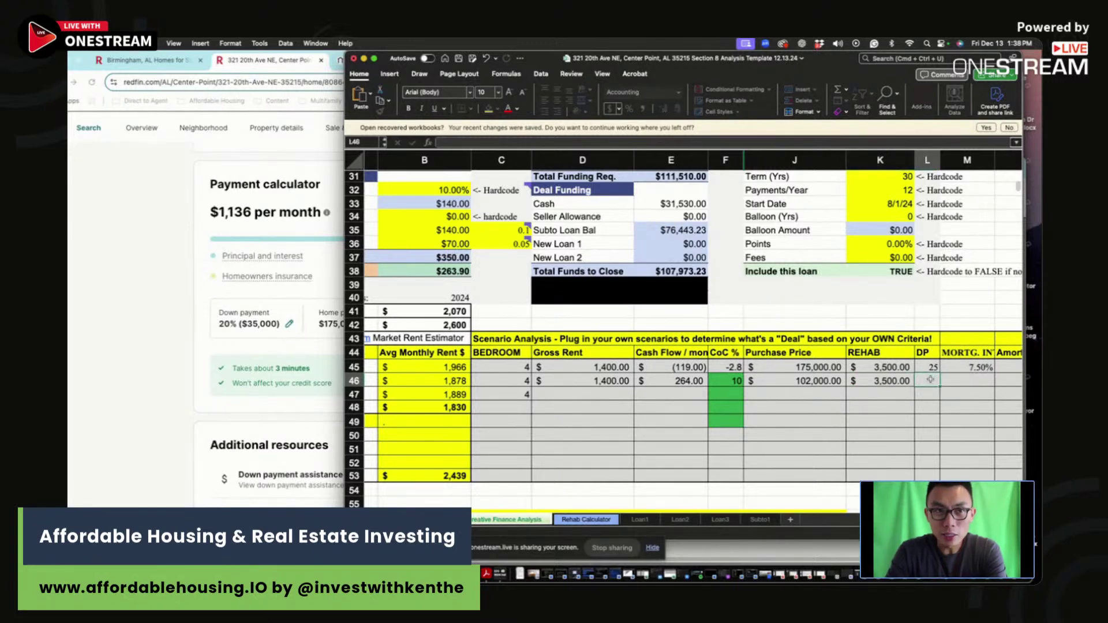
{"action": "key", "text": "ctrl+d"}
{"action": "left_click", "coordinate": [976, 367]}
{"action": "left_click", "coordinate": [970, 381]}
{"action": "type", "text": "7.5"}
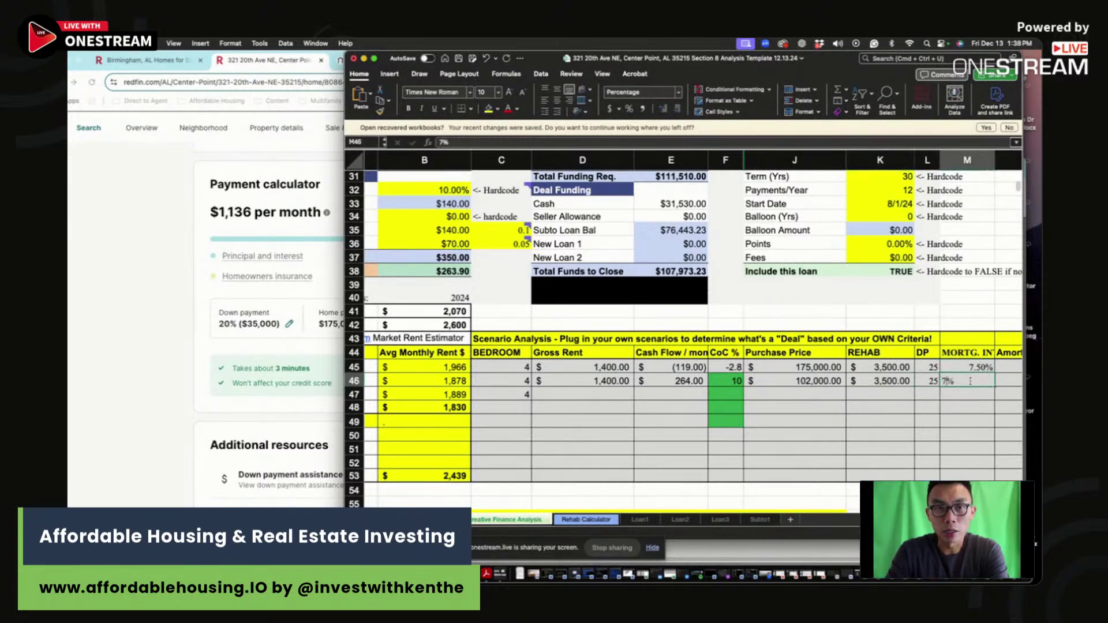
{"action": "key", "text": "Return"}
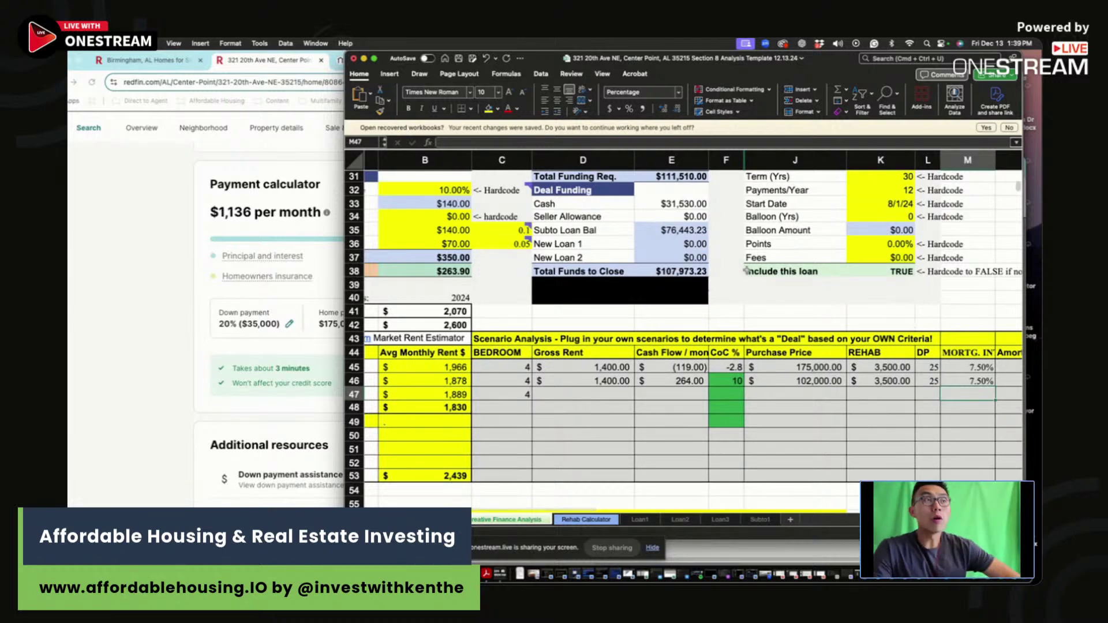
Step: Rearrange the windows, raising the OneStream studio, then put the Redfin browser back in front
{"action": "left_click", "coordinate": [76, 239]}
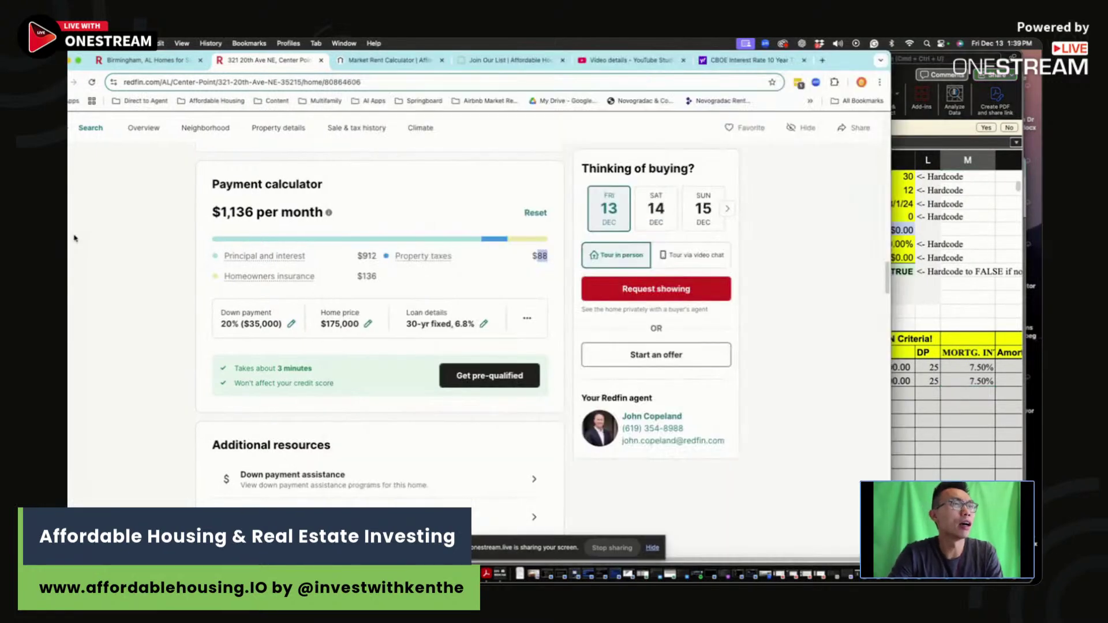
{"action": "mouse_move", "coordinate": [842, 55]}
{"action": "left_mouse_down"}
{"action": "mouse_move", "coordinate": [969, 70]}
{"action": "mouse_move", "coordinate": [968, 87]}
{"action": "mouse_move", "coordinate": [829, 90]}
{"action": "mouse_move", "coordinate": [858, 88]}
{"action": "mouse_move", "coordinate": [890, 120]}
{"action": "mouse_move", "coordinate": [852, 56]}
{"action": "left_mouse_up"}
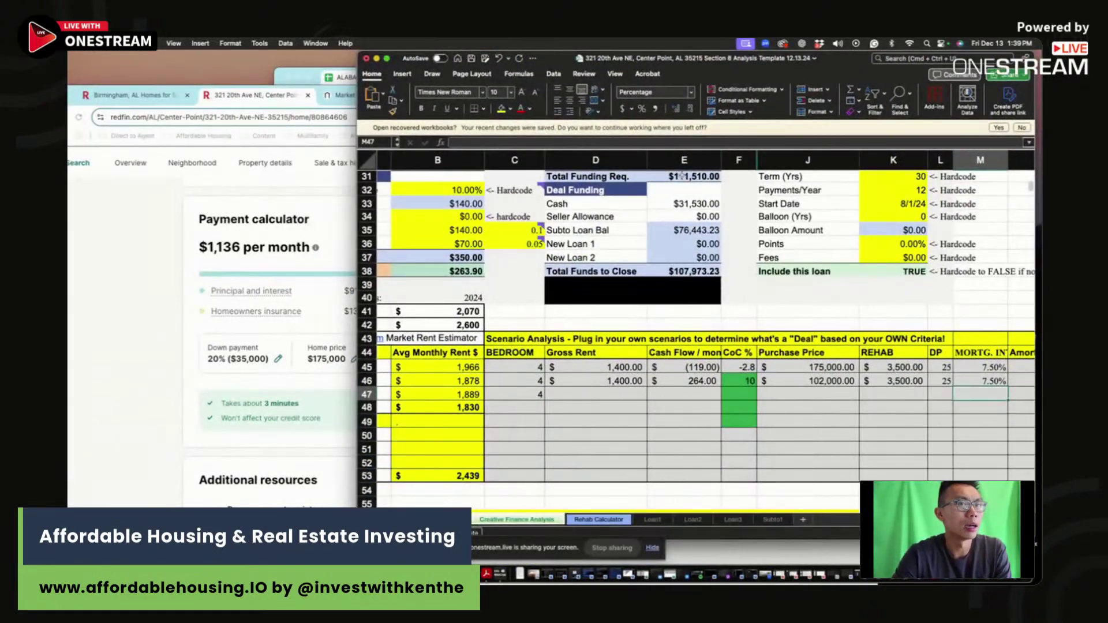
{"action": "left_click_drag", "start_coordinate": [848, 60], "coordinate": [944, 77]}
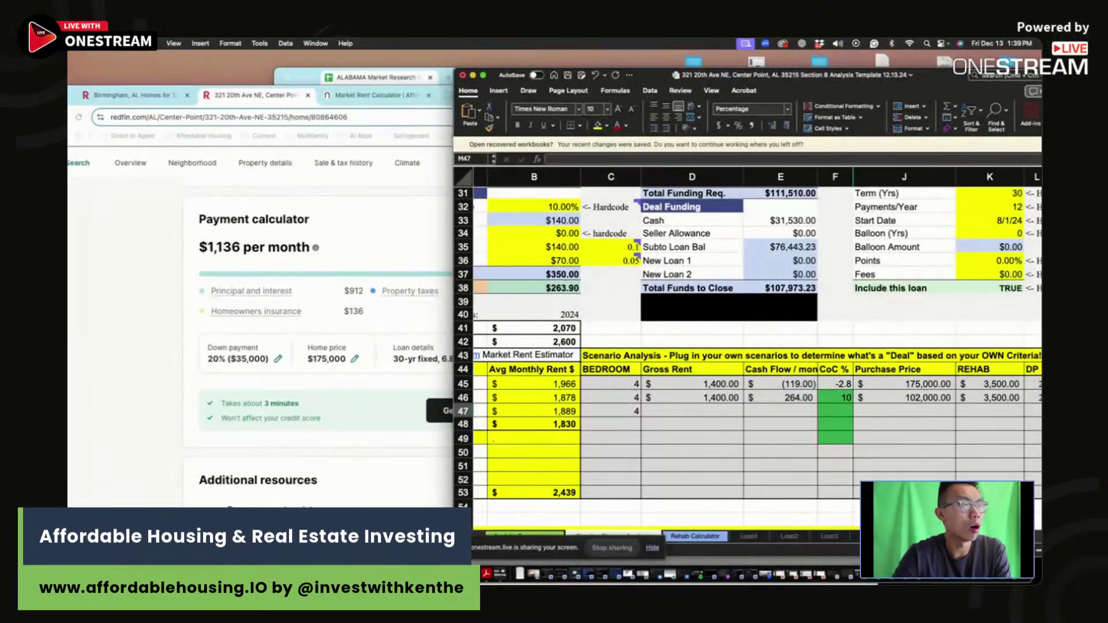
{"action": "right_click", "coordinate": [389, 573]}
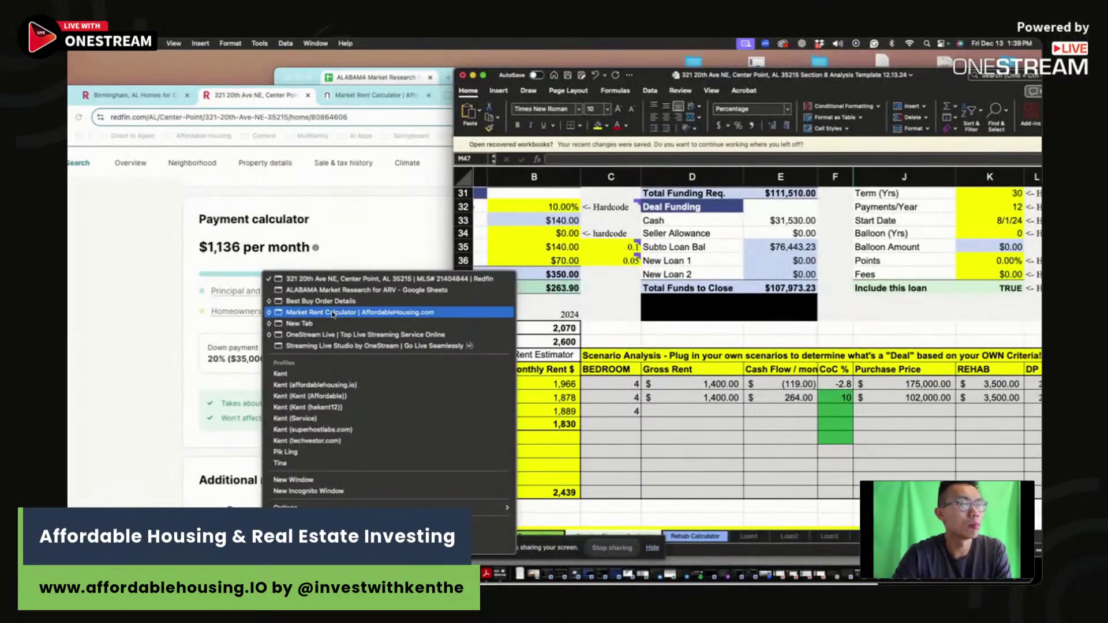
{"action": "left_click", "coordinate": [369, 346]}
{"action": "left_click_drag", "start_coordinate": [824, 161], "coordinate": [810, 68]}
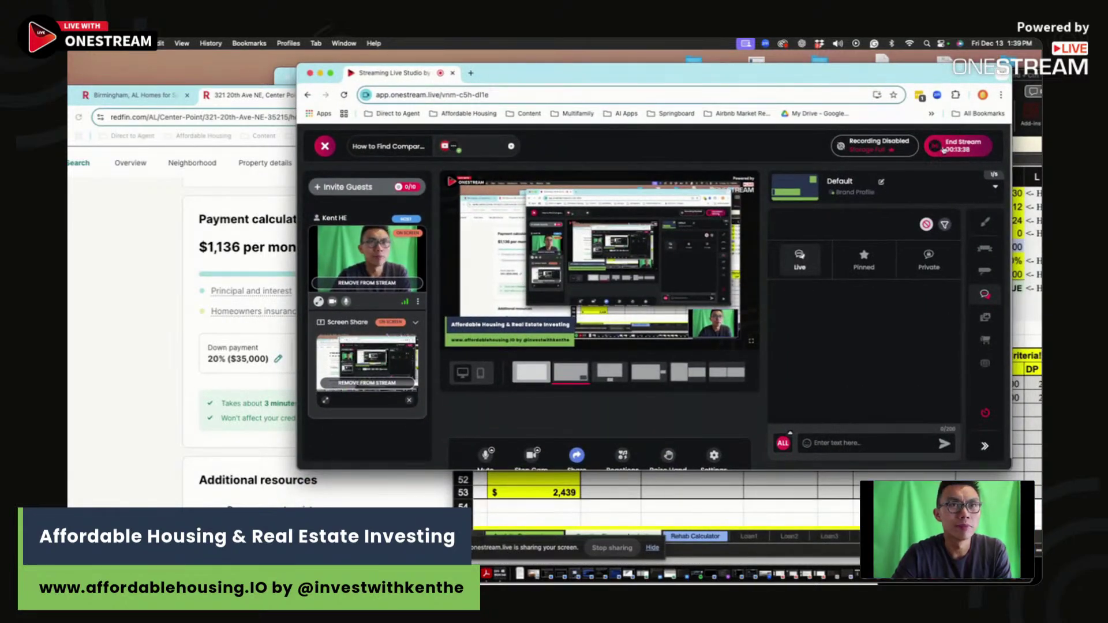
{"action": "left_click_drag", "start_coordinate": [559, 67], "coordinate": [544, 130]}
{"action": "left_click", "coordinate": [401, 91]}
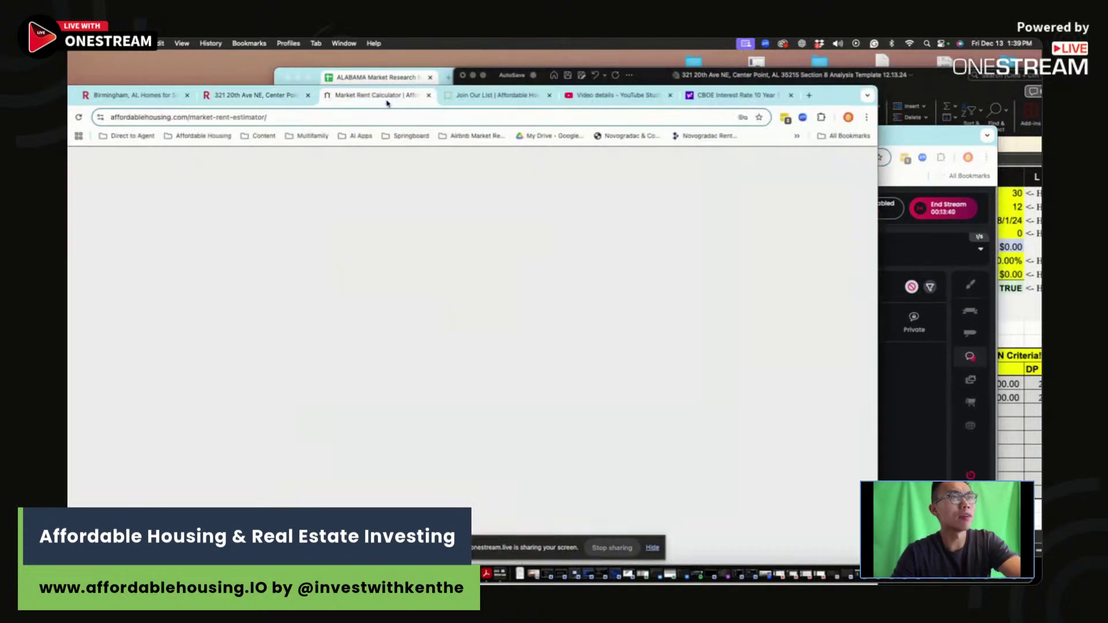
{"action": "left_click", "coordinate": [477, 99]}
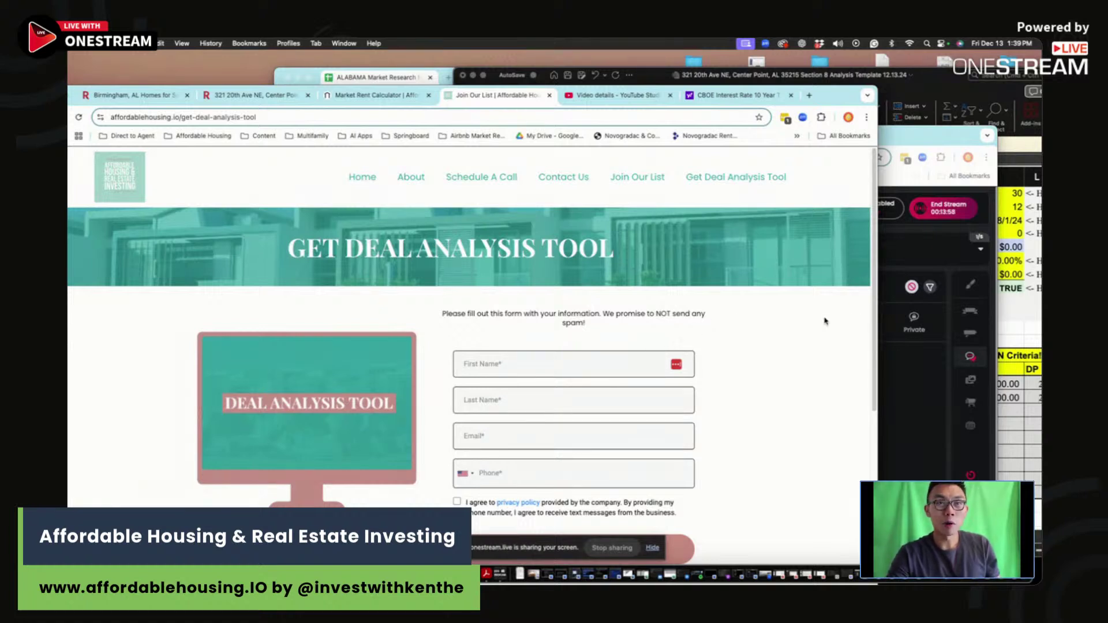
{"action": "left_click", "coordinate": [254, 95]}
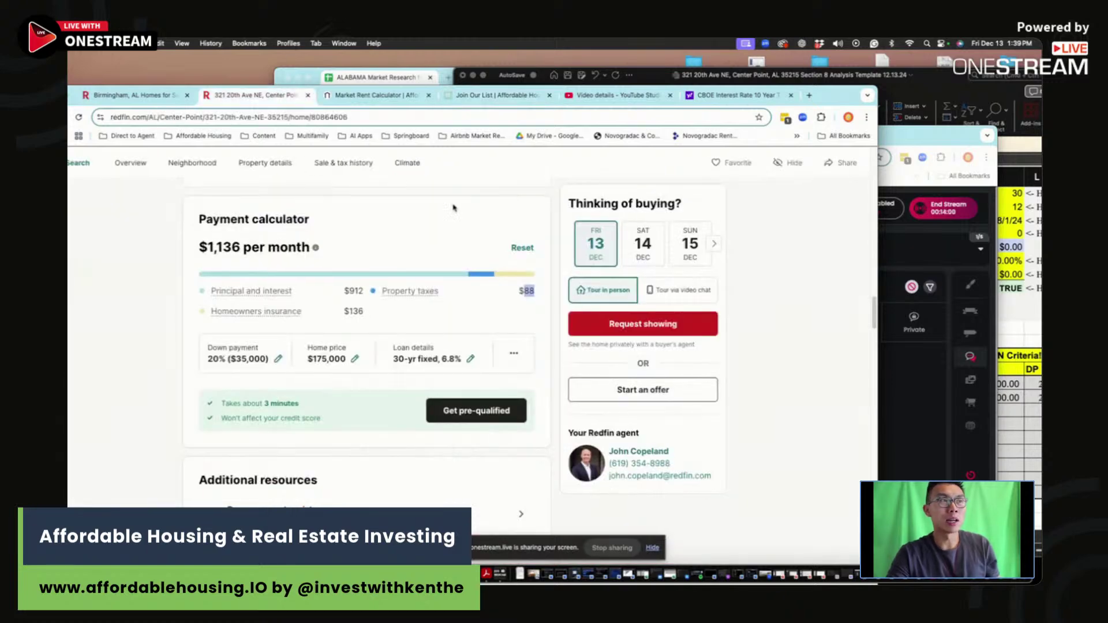
{"action": "scroll", "coordinate": [446, 248], "scroll_direction": "up", "scroll_amount": 15}
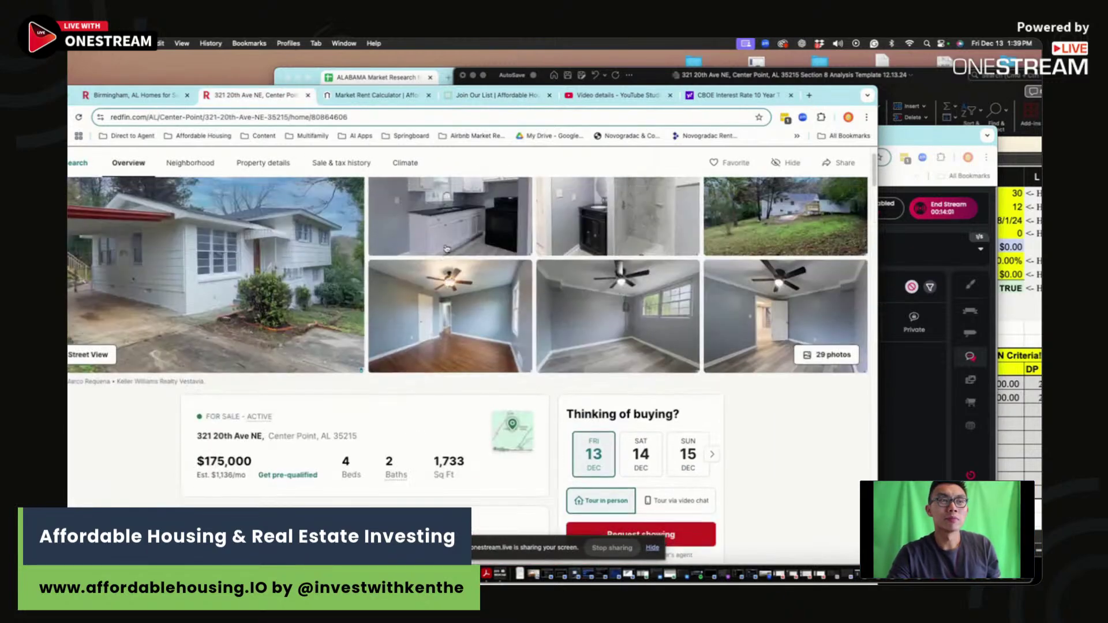
{"action": "scroll", "coordinate": [445, 247], "scroll_direction": "right", "scroll_amount": 1}
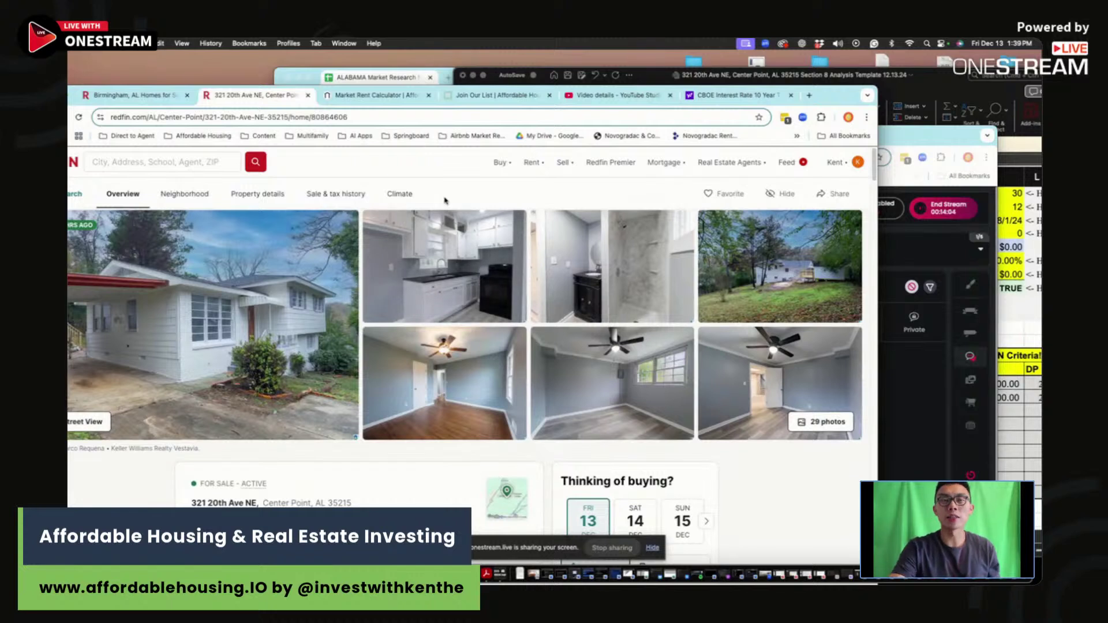